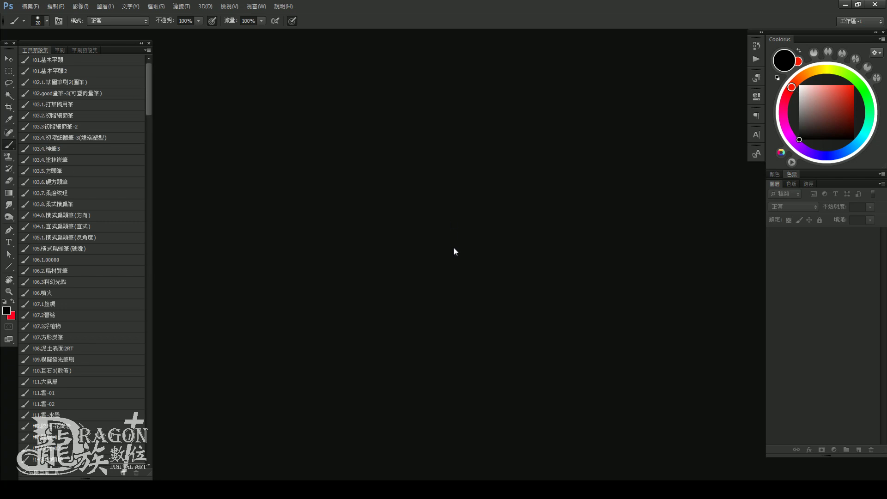
Create a new 800 × 800 pixel white document and zoom out slightly
click(28, 6)
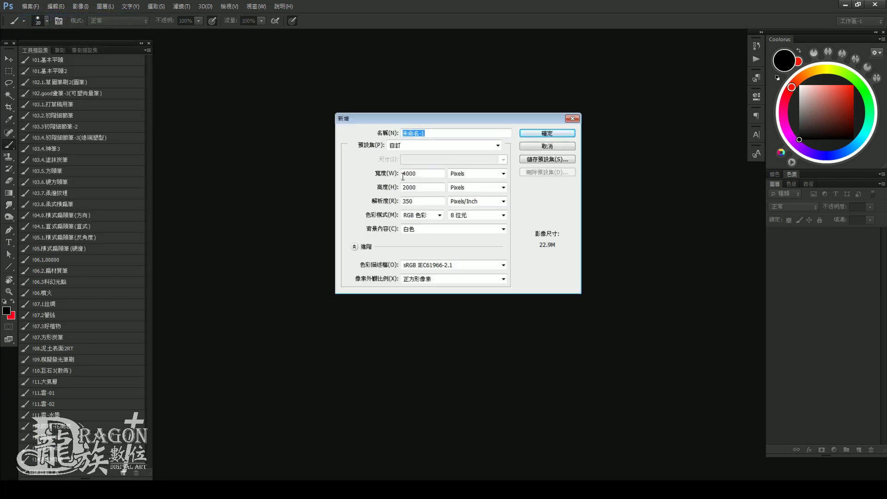
double_click(403, 174)
text(800)
key(Tab)
key(Tab)
text(8)
key(Return)
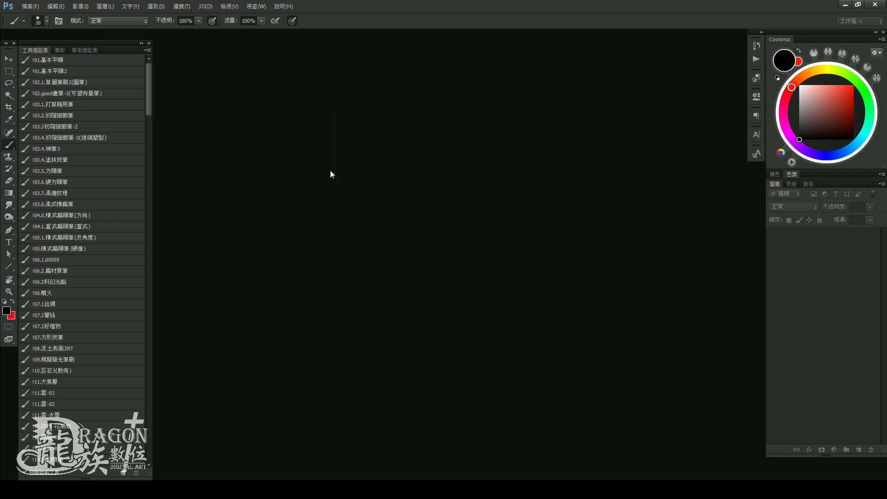
scroll(581, 194, down, 2)
scroll(583, 197, down, 1)
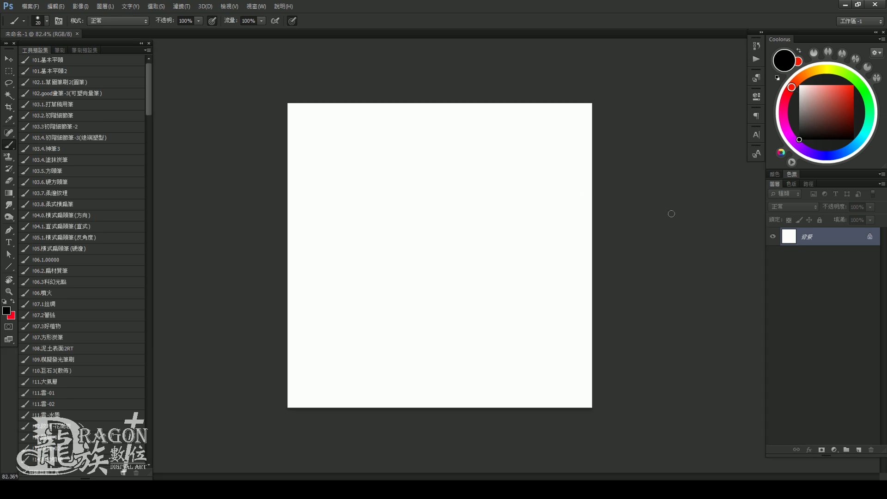
Add a new layer filled with light pink and put it into a group
key(ctrl+shift+alt+n)
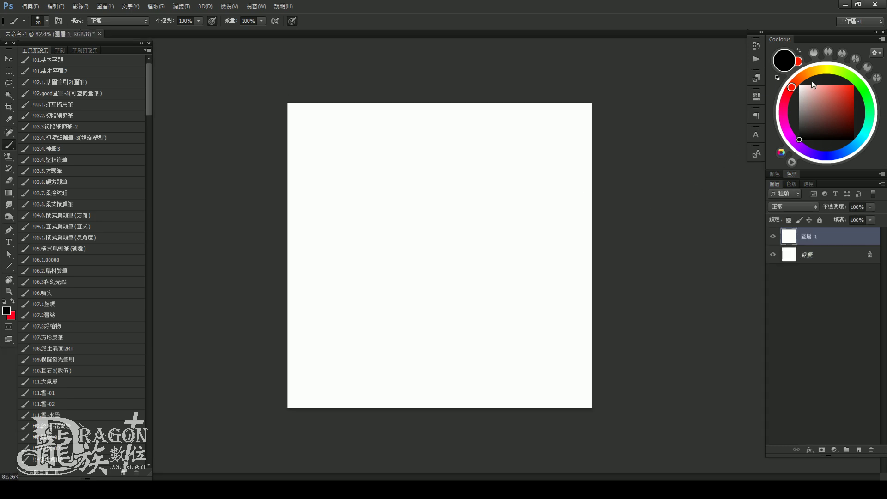
click(805, 95)
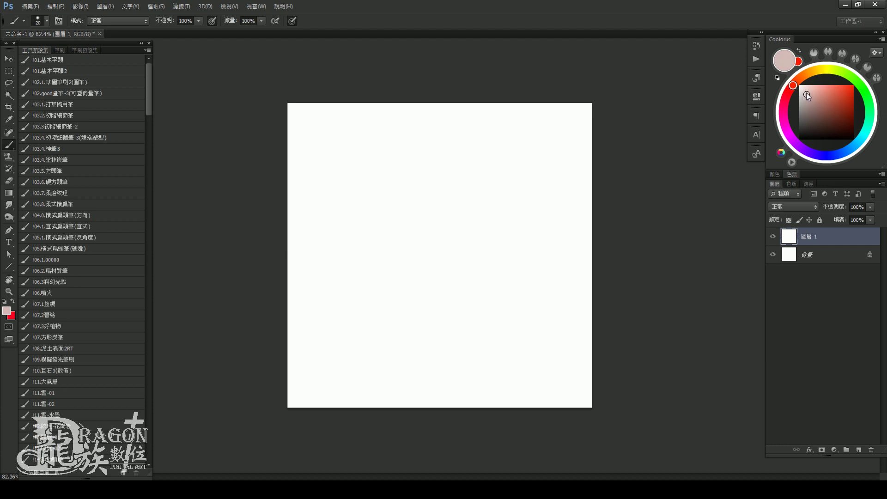
key(shift+F5)
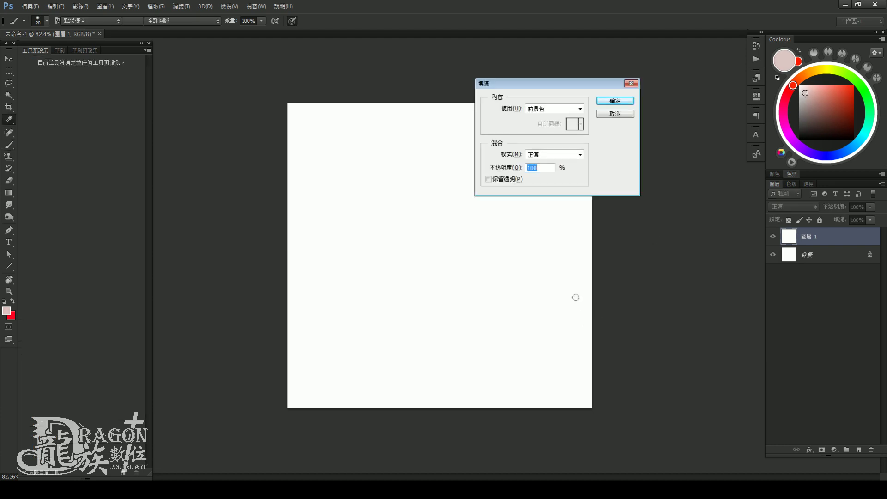
key(Return)
key(ctrl+g)
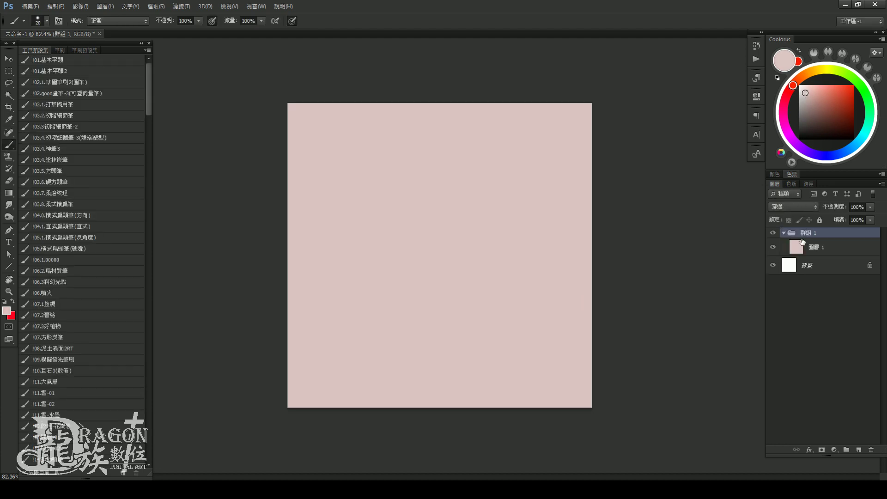
Shift the pink layer's hue +15 to a warm beige and add an empty layer above
click(802, 241)
key(ctrl+u)
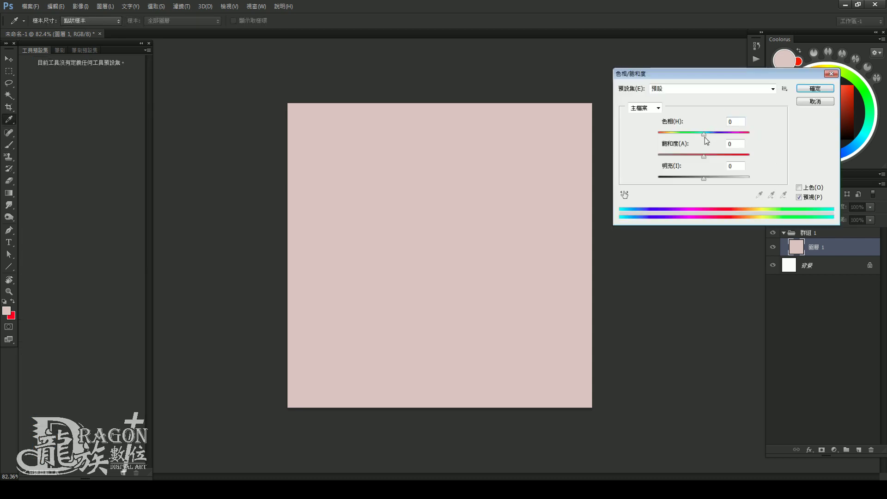
drag(706, 137, 703, 157)
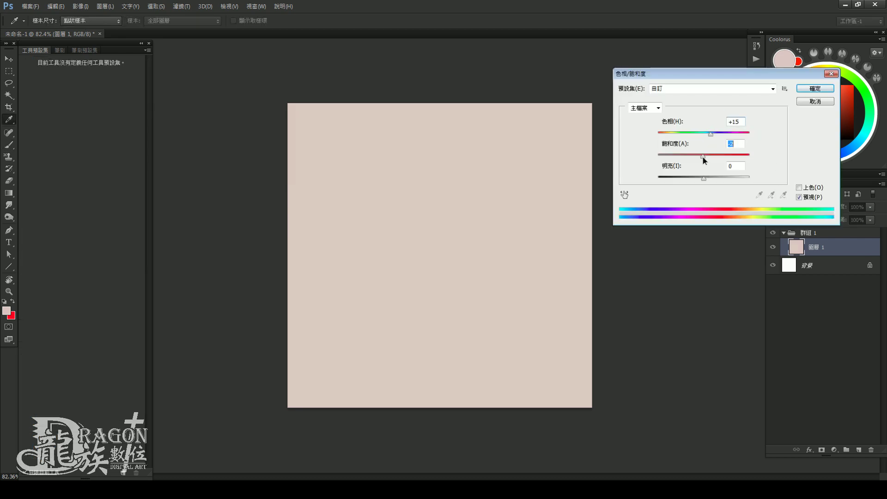
click(806, 88)
key(ctrl+shift+n)
On Layer 2, dab a dusty-pink blotch at the canvas centre with a 200 px brush
key(Return)
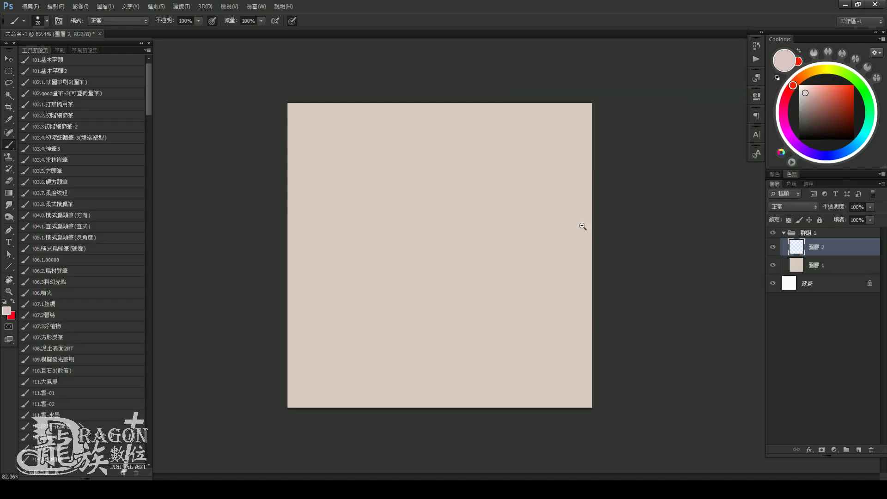
drag(582, 244, 569, 244)
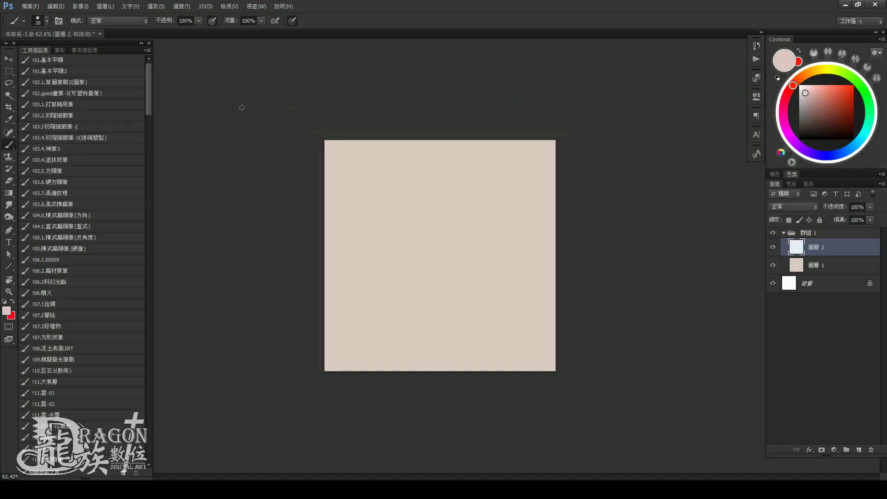
click(82, 119)
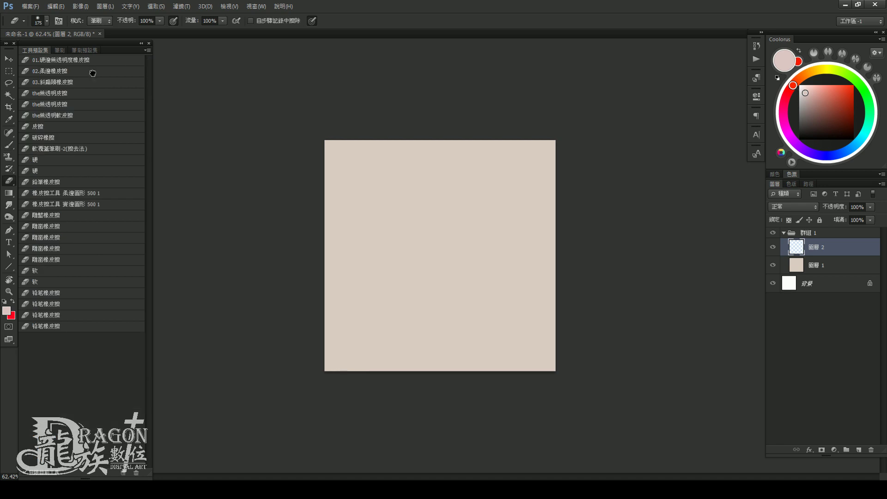
drag(809, 96, 814, 101)
key(bracketright)
key(bracketright)
key(bracketright)
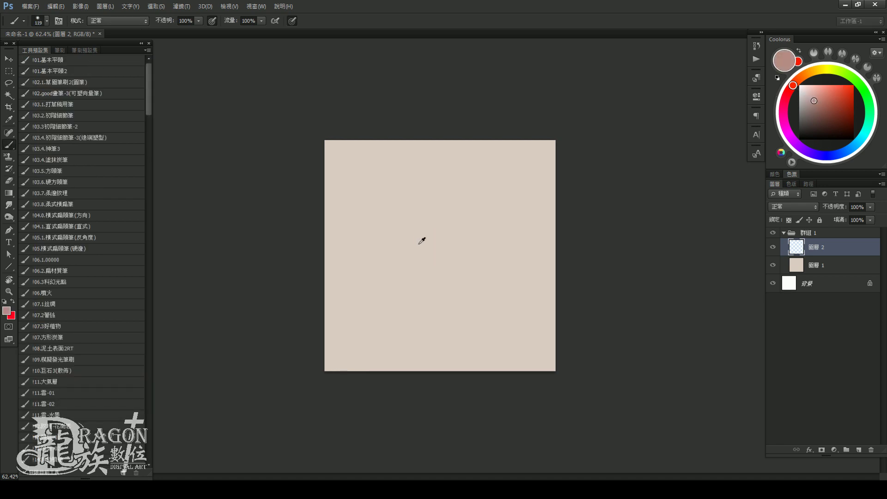
click(430, 260)
mouse_move(431, 260)
mouse_down()
mouse_move(436, 248)
mouse_move(464, 248)
mouse_move(429, 261)
mouse_up()
Adjust the pink and brush size, undo the first strokes and repaint the central blotch
key(bracketright)
key(bracketright)
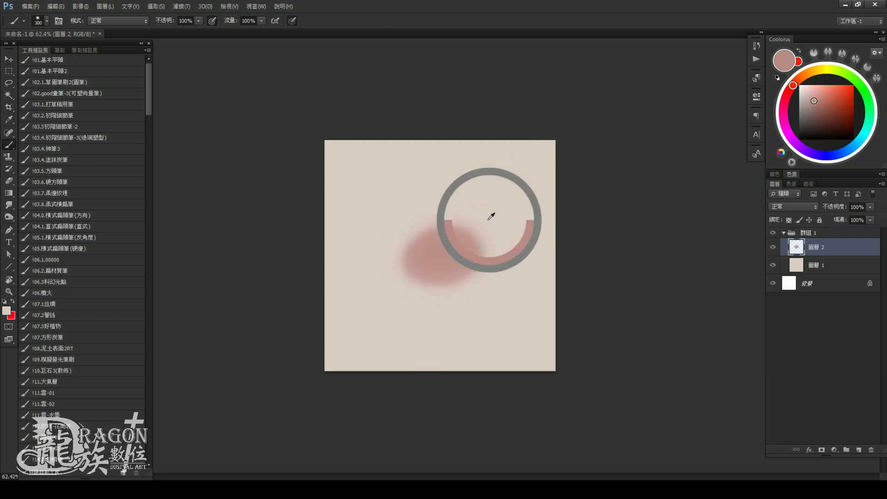
alt+click(489, 220)
click(810, 98)
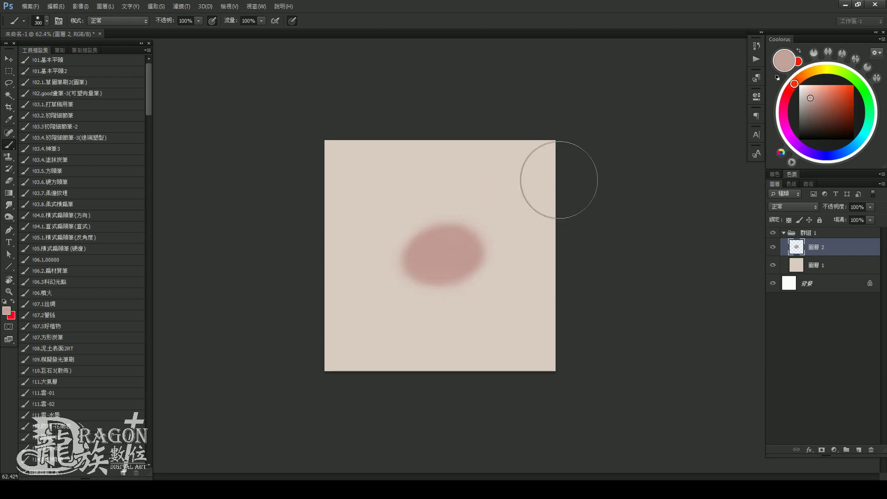
key(bracketleft)
key(bracketleft)
key(bracketleft)
key(bracketleft)
key(bracketright)
key(bracketright)
key(bracketright)
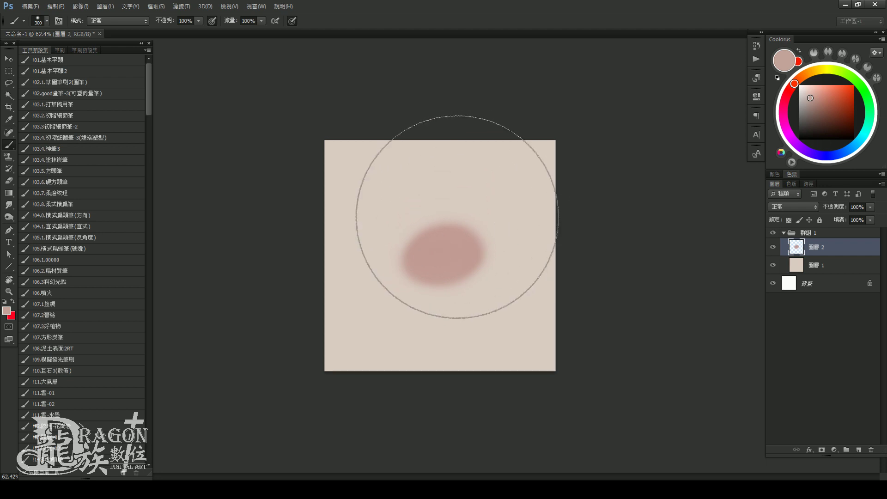
key(ctrl+z)
key(bracketleft)
key(bracketleft)
key(bracketleft)
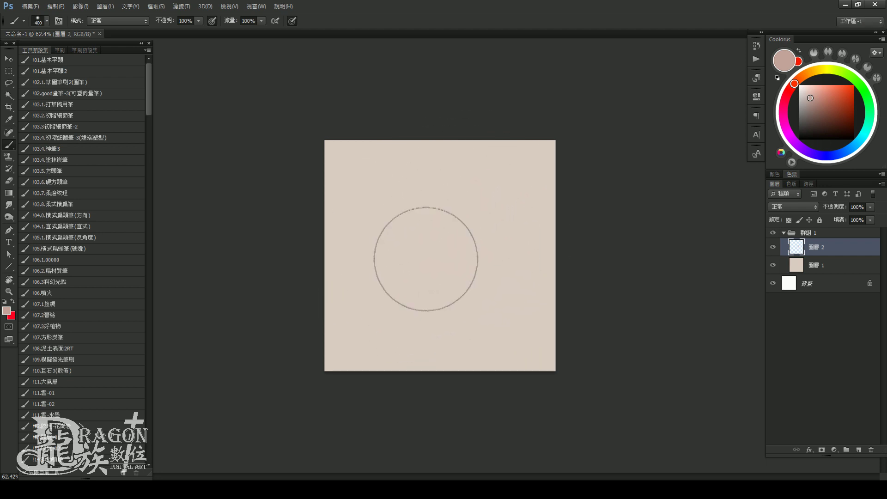
mouse_move(420, 259)
mouse_down()
mouse_move(448, 245)
mouse_move(458, 252)
mouse_move(450, 241)
mouse_move(422, 265)
mouse_move(447, 237)
mouse_move(463, 270)
mouse_move(440, 246)
mouse_move(446, 240)
mouse_up()
key(bracketleft)
key(bracketleft)
key(bracketleft)
Fill out the pink blotch to the right and down with a 150–250 px brush
key(bracketleft)
key(bracketleft)
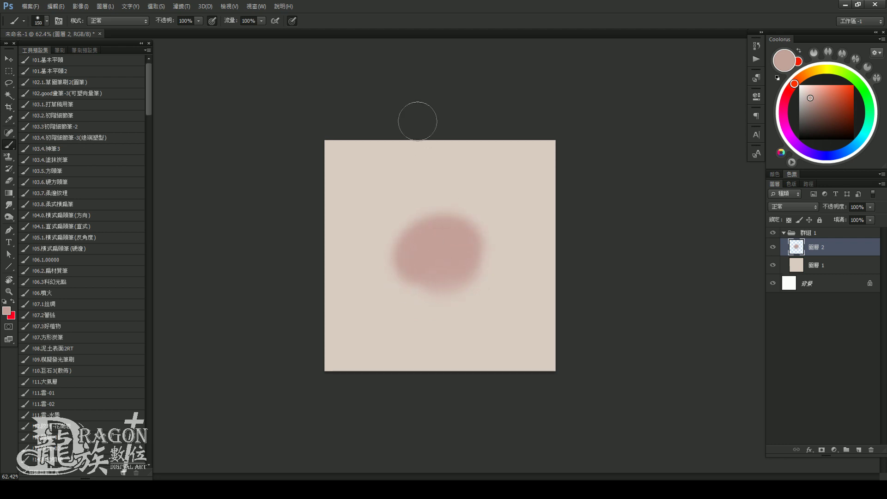
key(bracketright)
key(bracketright)
key(bracketright)
key(bracketleft)
key(bracketleft)
key(bracketleft)
key(bracketleft)
key(bracketleft)
key(bracketright)
key(bracketright)
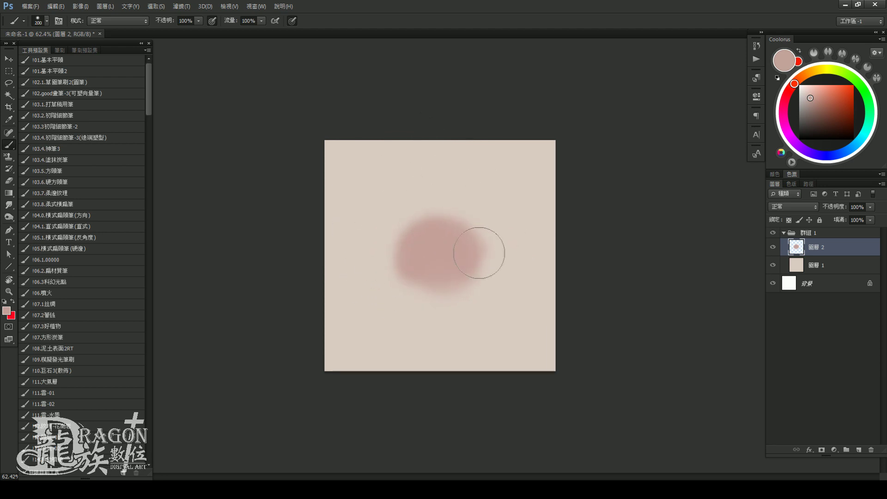
drag(463, 246, 471, 256)
key(bracketright)
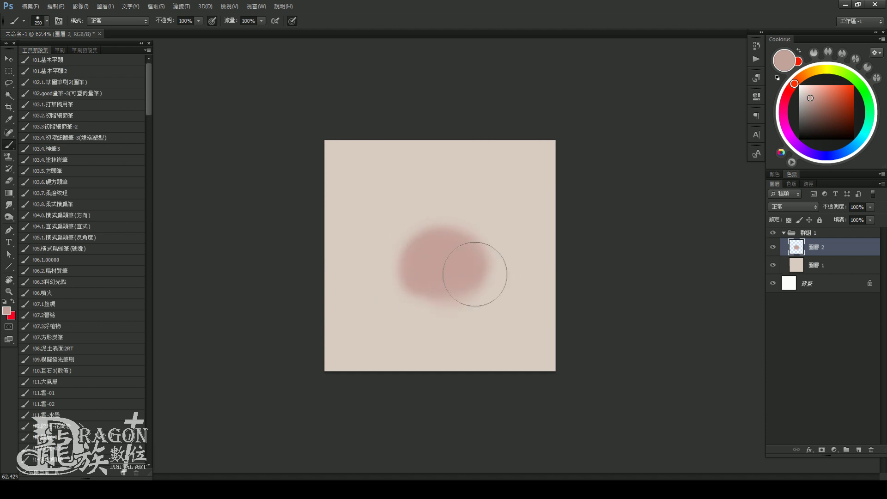
scroll(458, 275, down, 1)
Duplicate the base group and select the painted layer inside the copy
scroll(458, 275, up, 1)
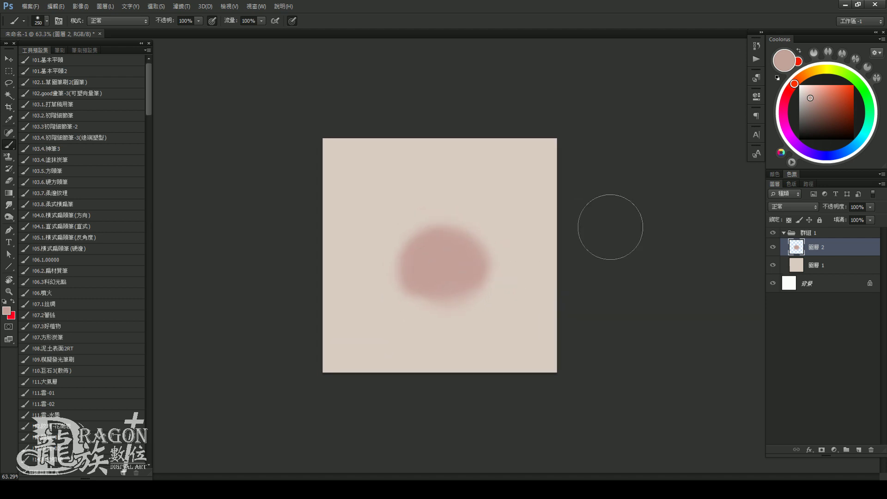
click(784, 233)
key(ctrl+j)
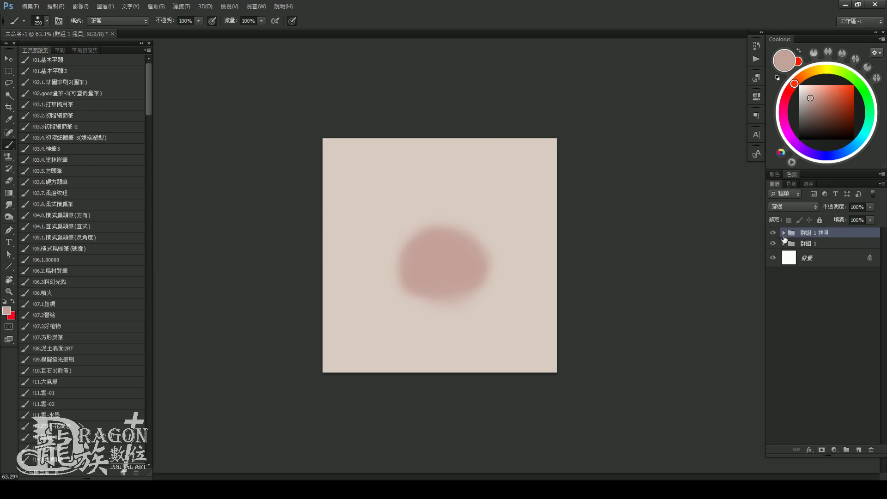
click(785, 233)
click(812, 248)
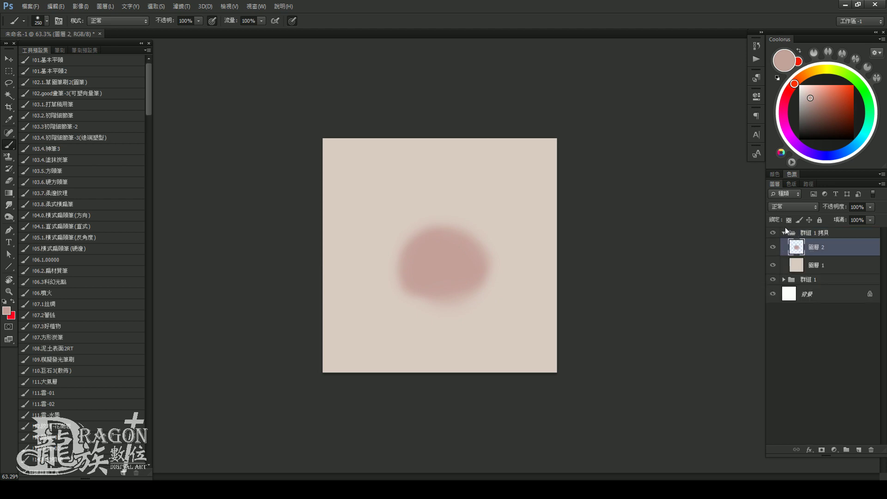
Darken the blob's top arc and lower-left edge with a greyer pink at about 100 px
alt+click(454, 259)
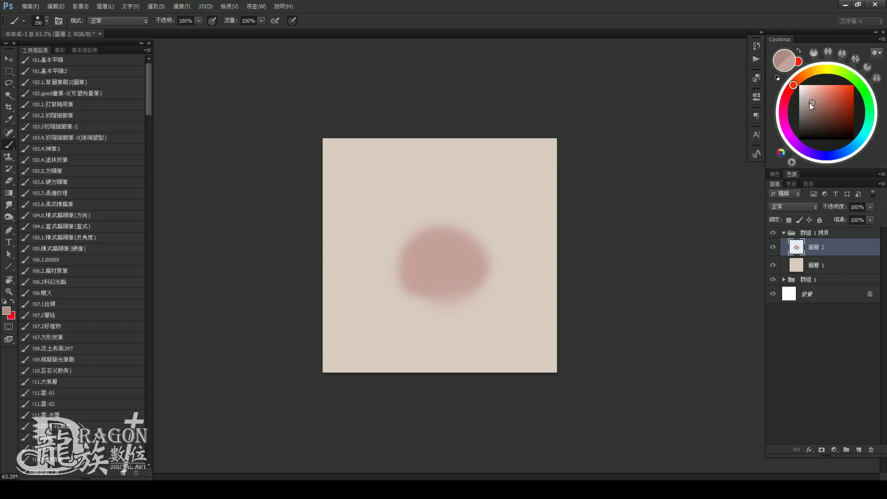
click(812, 103)
key(bracketleft)
key(bracketleft)
key(bracketleft)
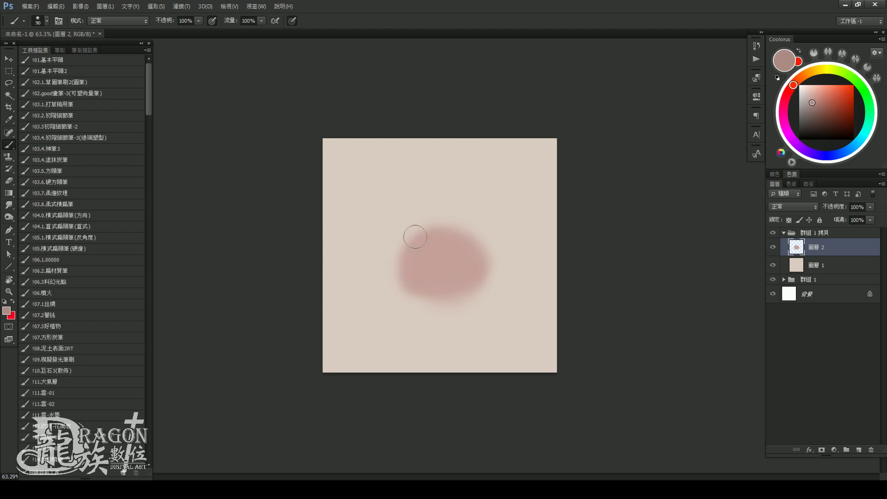
key(bracketright)
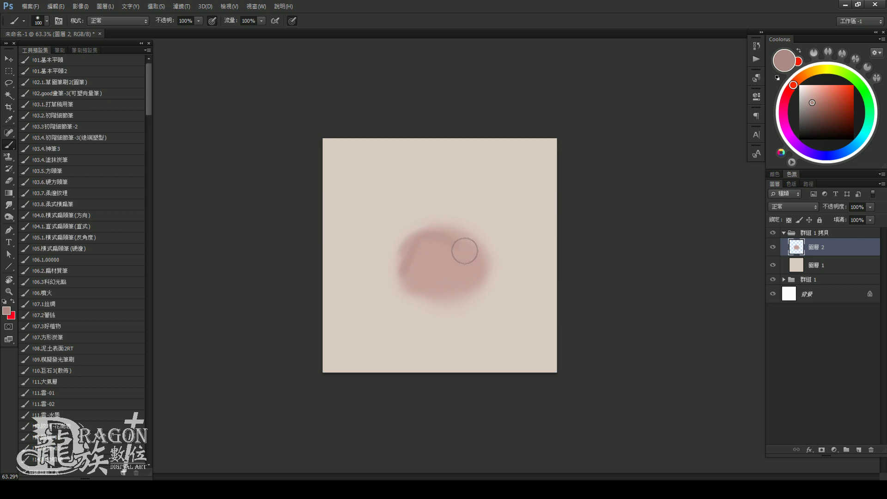
mouse_move(464, 248)
mouse_down()
mouse_move(402, 259)
mouse_move(480, 266)
mouse_up()
key(bracketleft)
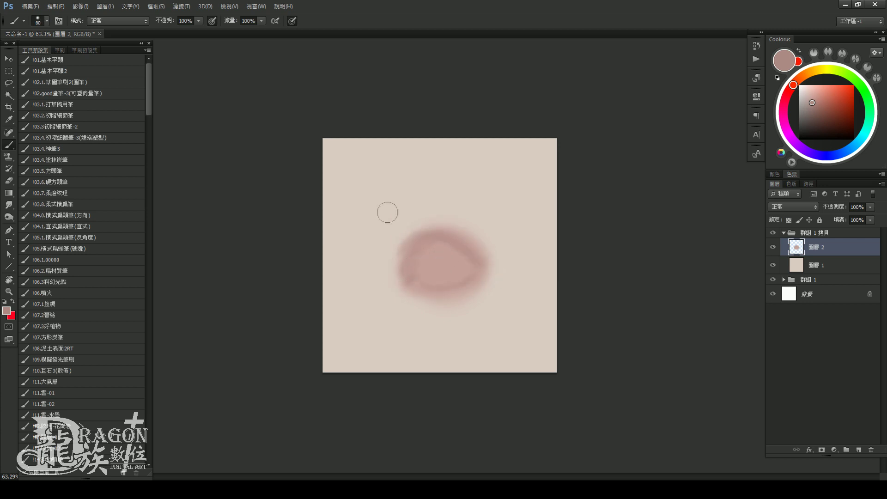
key(bracketright)
key(bracketright)
key(bracketright)
key(bracketleft)
key(bracketleft)
key(bracketleft)
mouse_move(407, 272)
mouse_down()
mouse_move(428, 244)
mouse_move(425, 266)
mouse_up()
Sharpen and darken the eye's right corner with a 125 px brush
key(bracketright)
key(bracketright)
key(bracketleft)
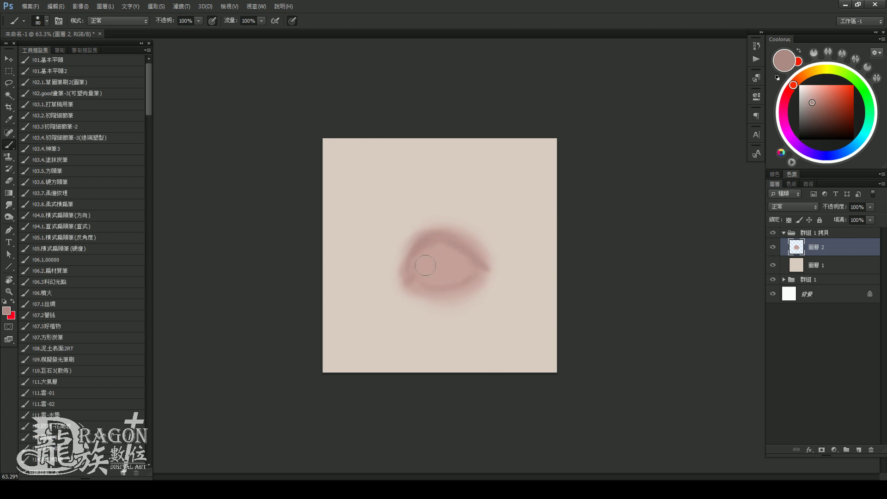
key(bracketleft)
key(bracketleft)
key(bracketright)
key(bracketright)
key(bracketright)
drag(416, 248, 498, 267)
key(bracketright)
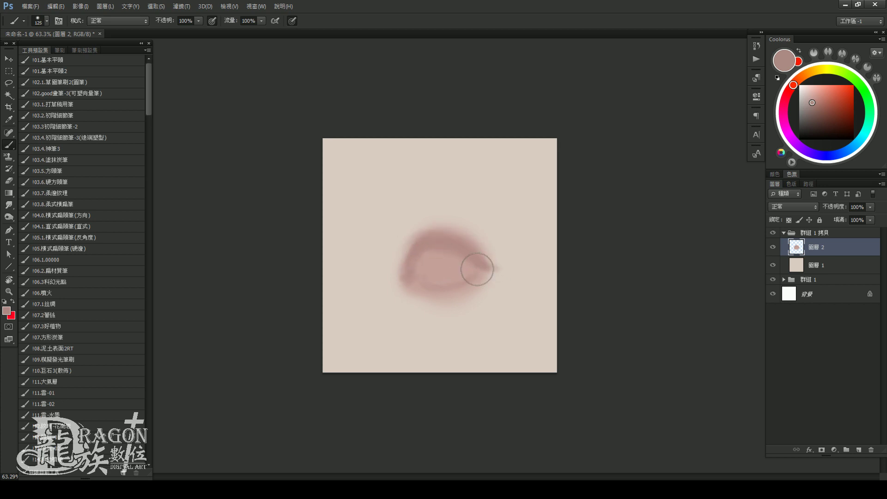
key(bracketleft)
key(bracketleft)
key(bracketleft)
key(x)
Paint the inside of the eye a lighter greyish pink to form a pale centre
click(811, 98)
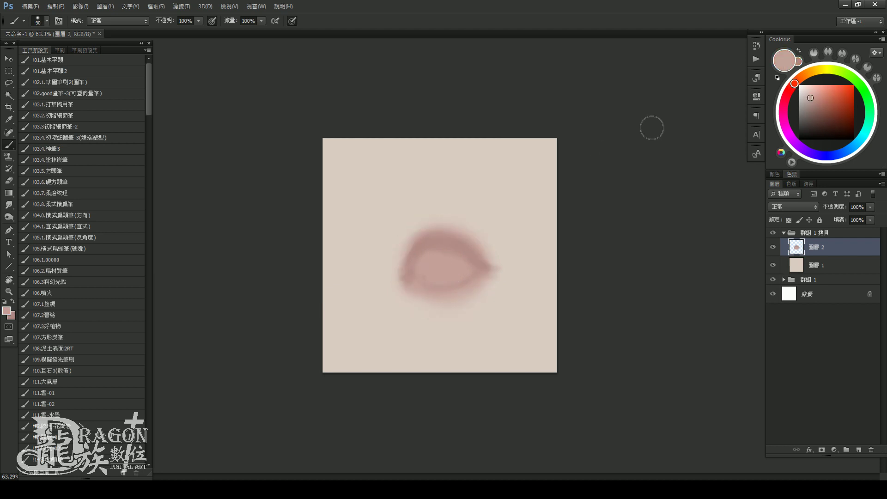
click(805, 96)
key(bracketright)
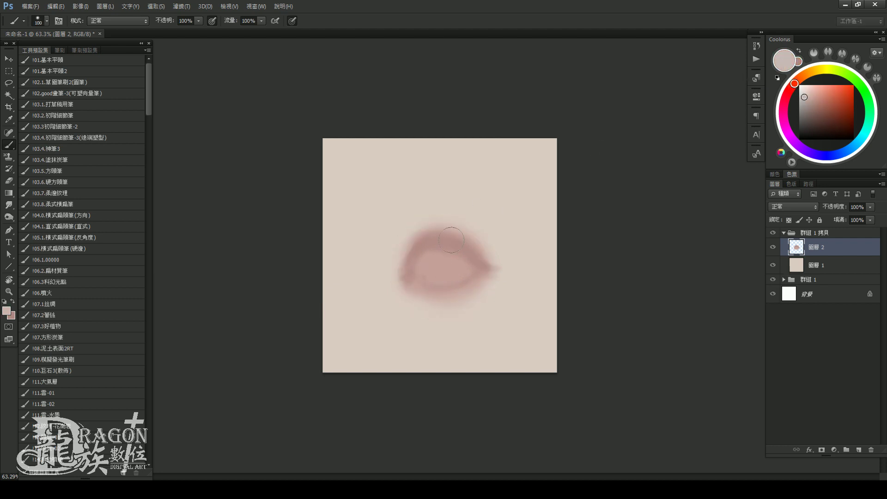
drag(443, 269, 431, 269)
click(804, 94)
mouse_move(438, 268)
mouse_down()
mouse_move(464, 269)
mouse_move(438, 267)
mouse_move(446, 270)
mouse_up()
Sample the beige skin colour and soften the pink shading beneath the eye
key(])
key(bracketleft)
key(bracketleft)
key(bracketleft)
key(bracketright)
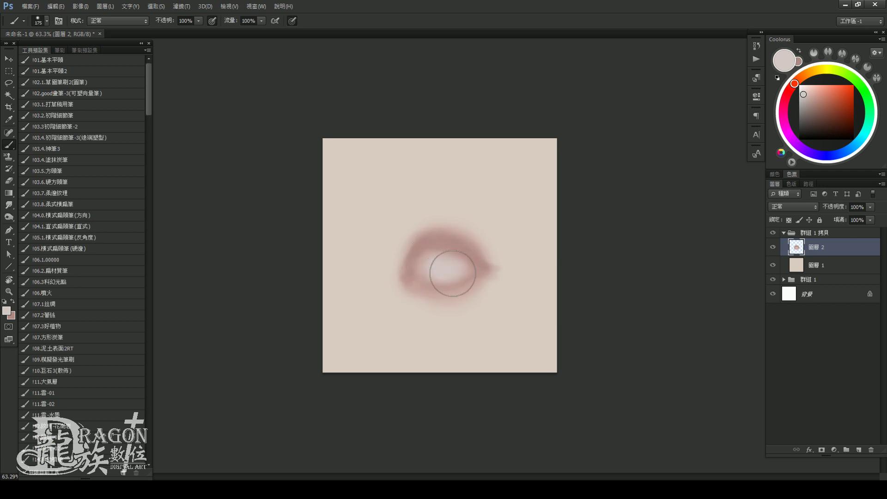
alt+click(459, 254)
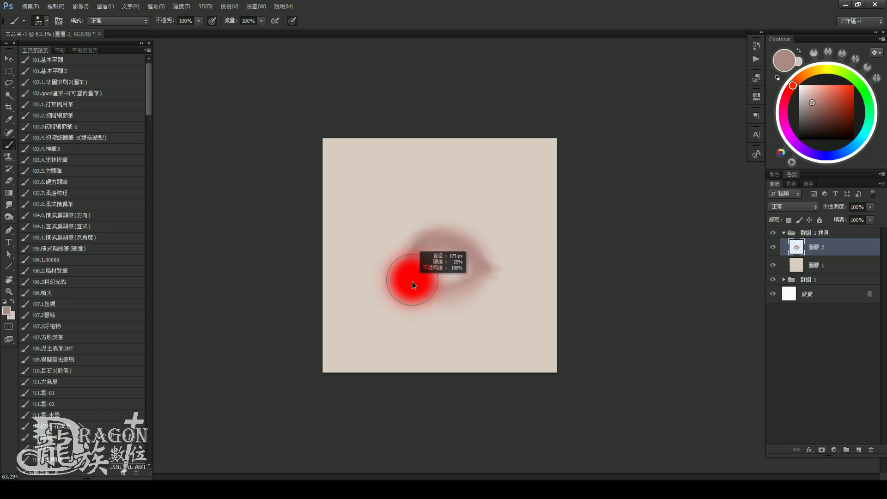
alt+click(476, 296)
key(bracketleft)
key(bracketleft)
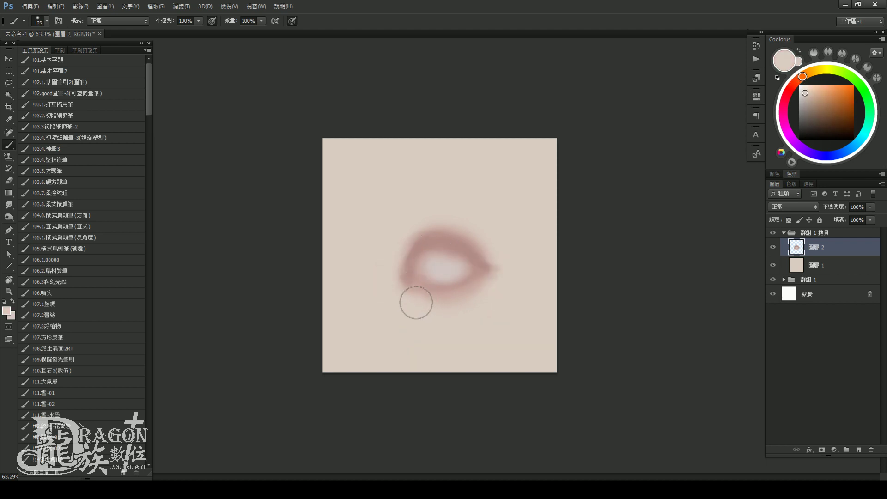
drag(416, 303, 461, 307)
Duplicate the eye group as 群組 1 拷貝 2 and select its 圖層 2
click(773, 233)
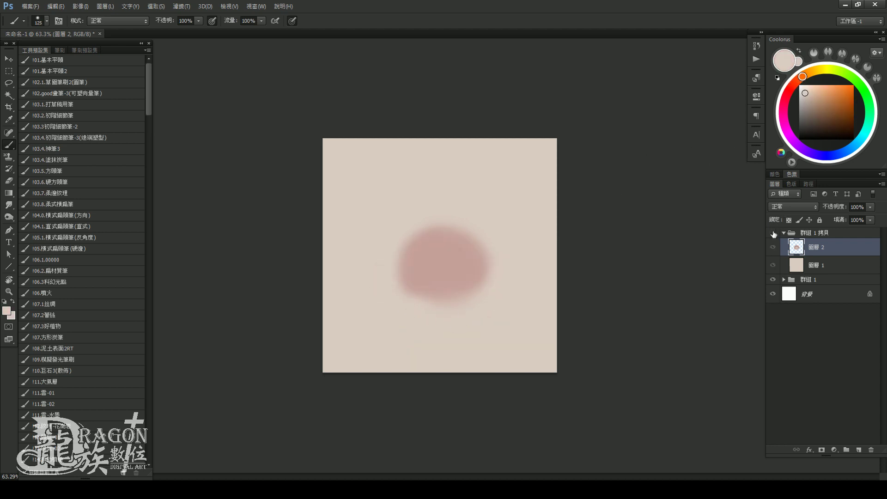
click(823, 233)
click(784, 233)
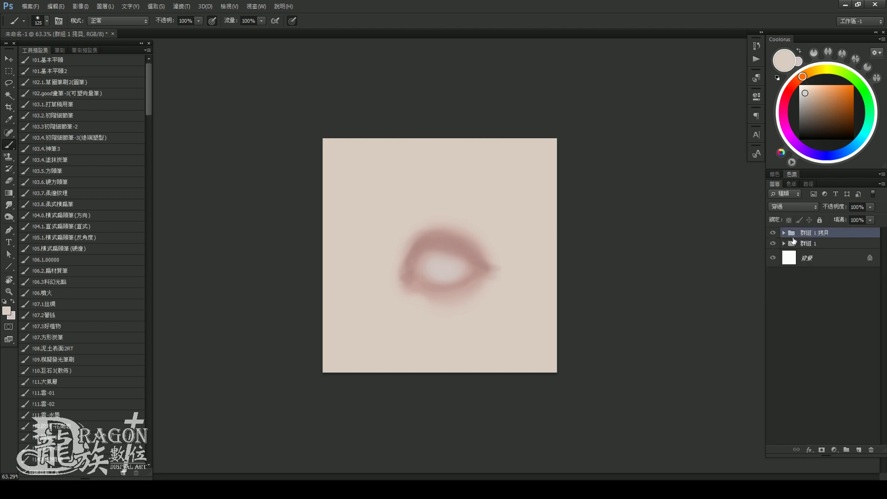
key(ctrl+j)
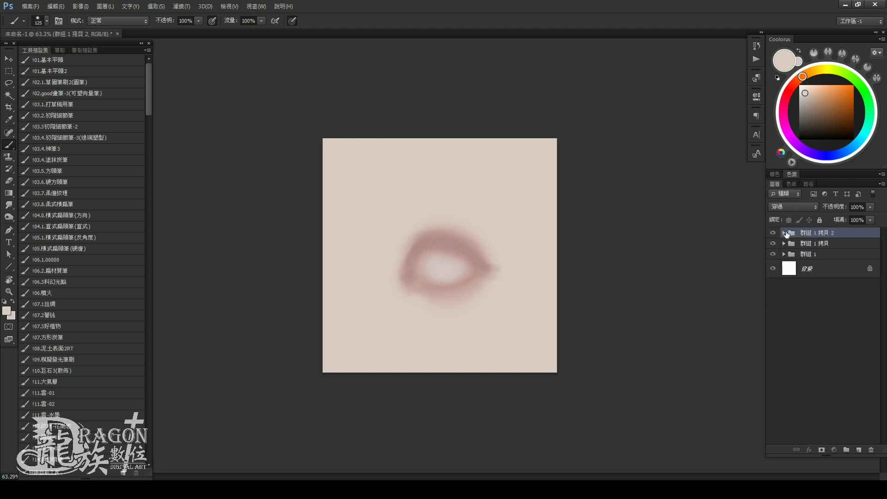
click(784, 233)
click(811, 246)
Pick a darker lid pink with a smaller brush, reselecting 圖層 2 after a group-painting warning
alt+click(449, 244)
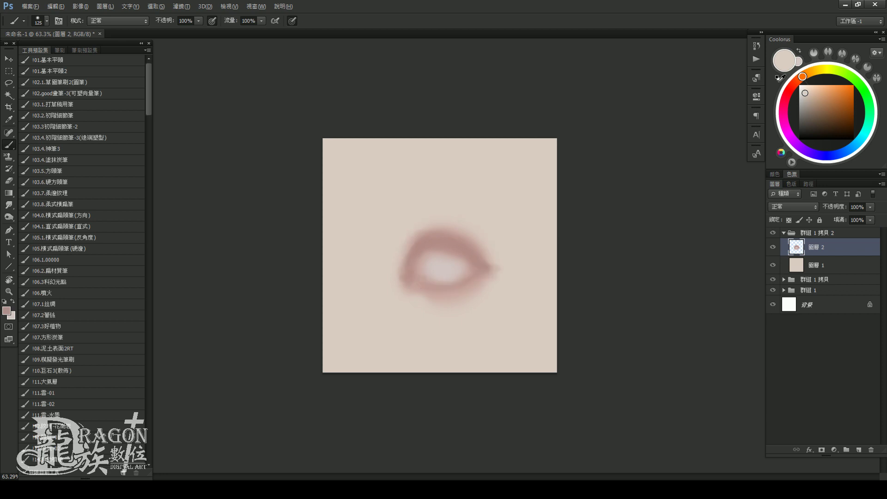
drag(792, 87, 789, 92)
click(816, 106)
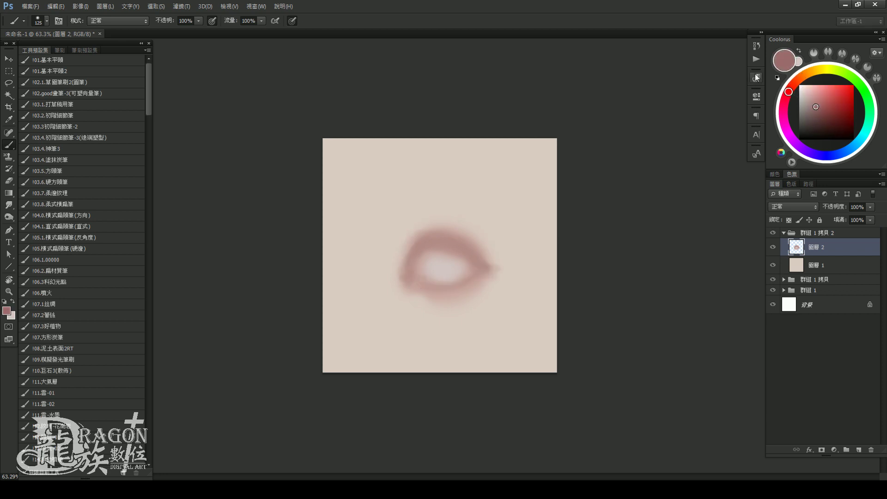
key(bracketleft)
key(bracketleft)
key(alt+bracketright)
key(bracketleft)
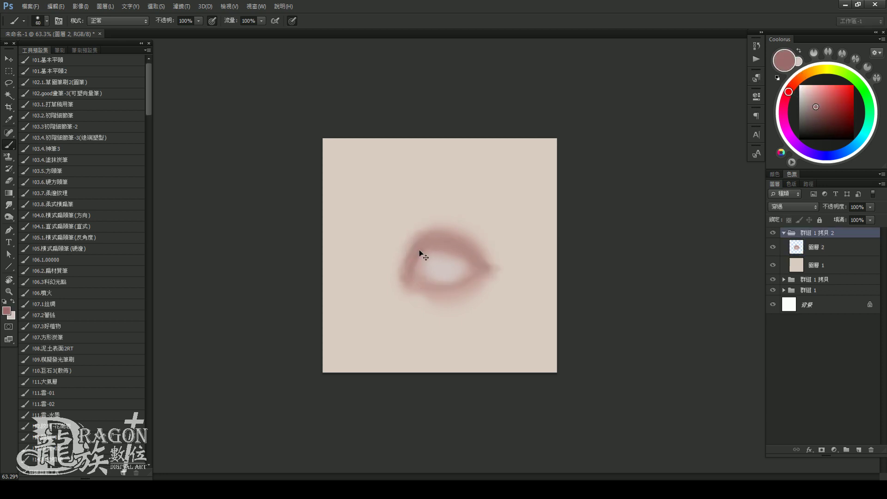
click(416, 257)
key(Return)
click(807, 248)
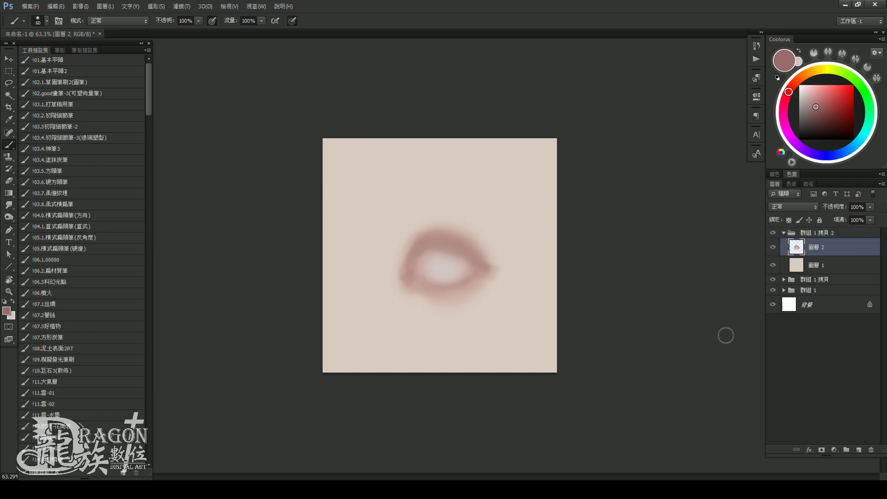
Darken the inner and outer lid corners, then add empty layer 圖層 3
drag(409, 264, 418, 249)
key(bracketright)
key(bracketleft)
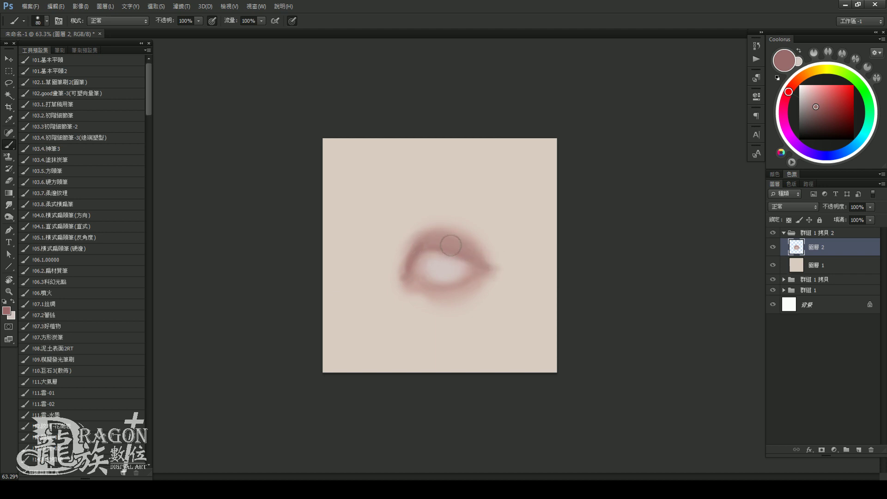
key(bracketright)
drag(486, 268, 450, 241)
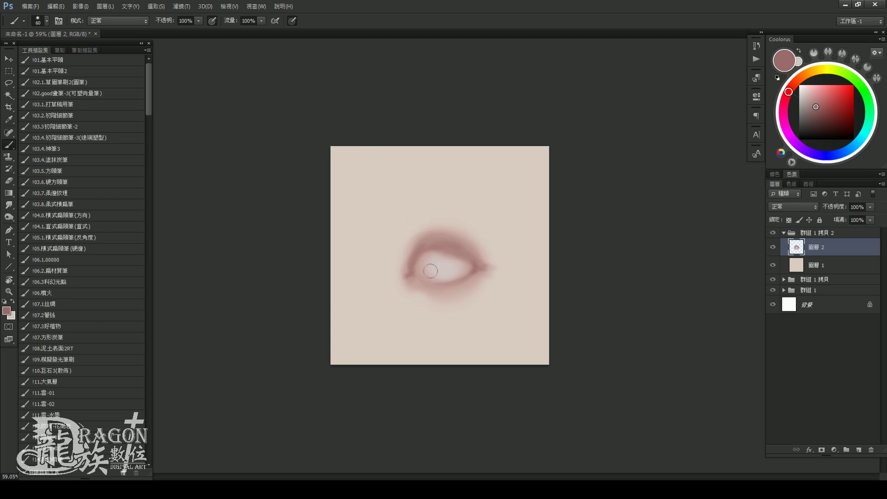
key(ctrl+shift+n)
Paint a flat round teal iris inside the eye on the new Layer 3
key(Return)
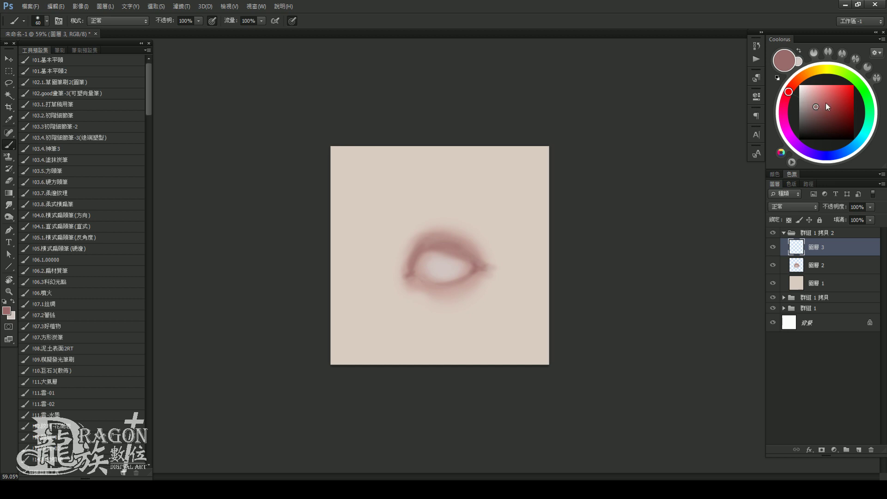
click(865, 135)
drag(828, 111, 828, 107)
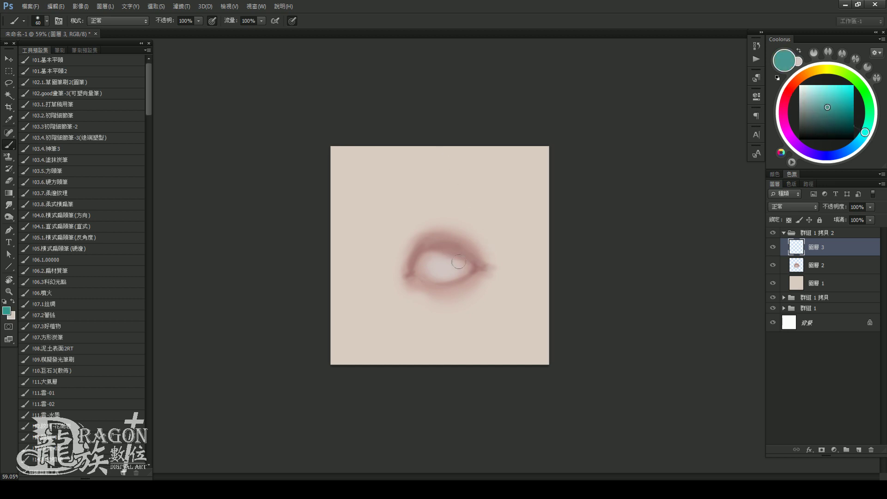
key(bracketright)
key(bracketright)
drag(433, 263, 439, 269)
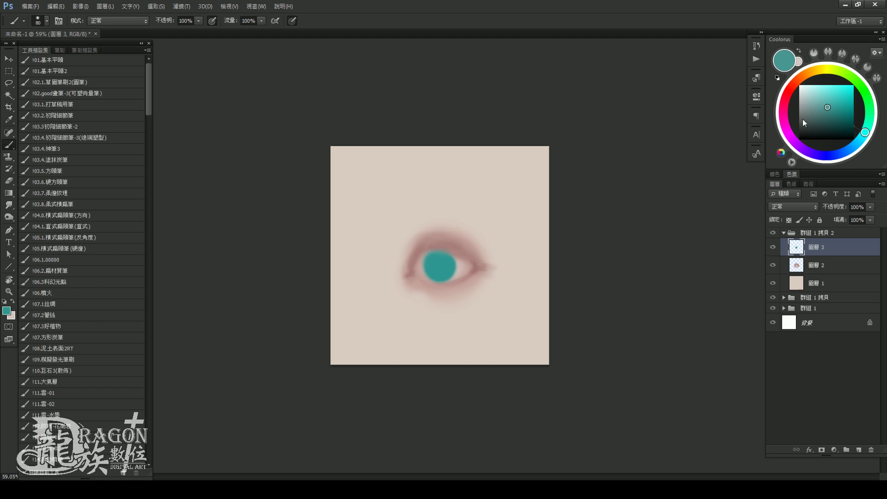
scroll(519, 245, down, 1)
scroll(525, 218, up, 2)
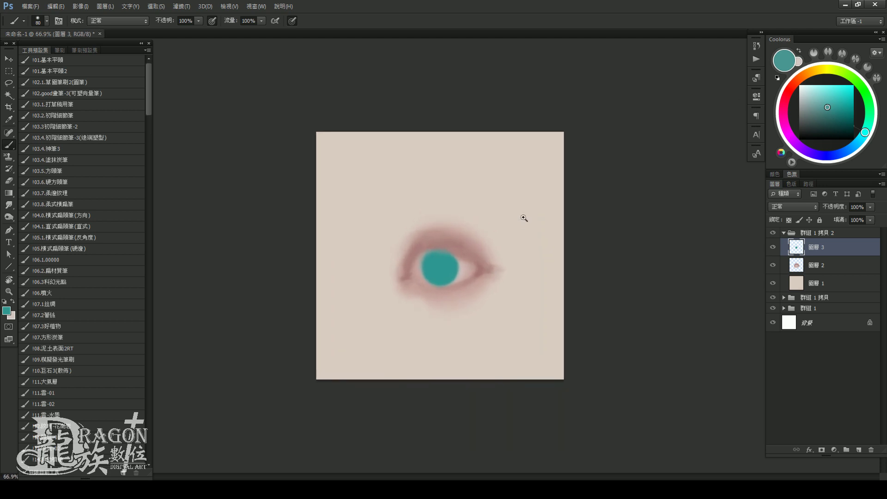
Resample the lid's dusty pink, compare the group's visibility, and collapse 群組 1 拷貝 2
key(x)
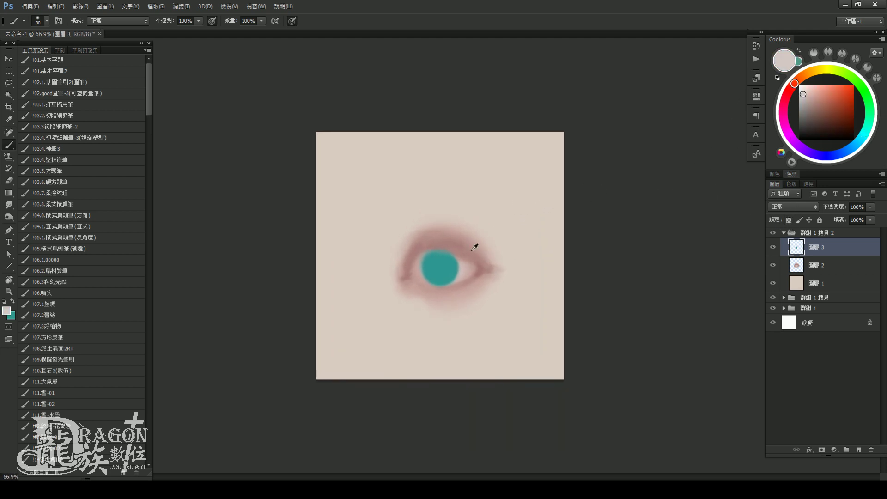
alt+click(411, 269)
click(817, 104)
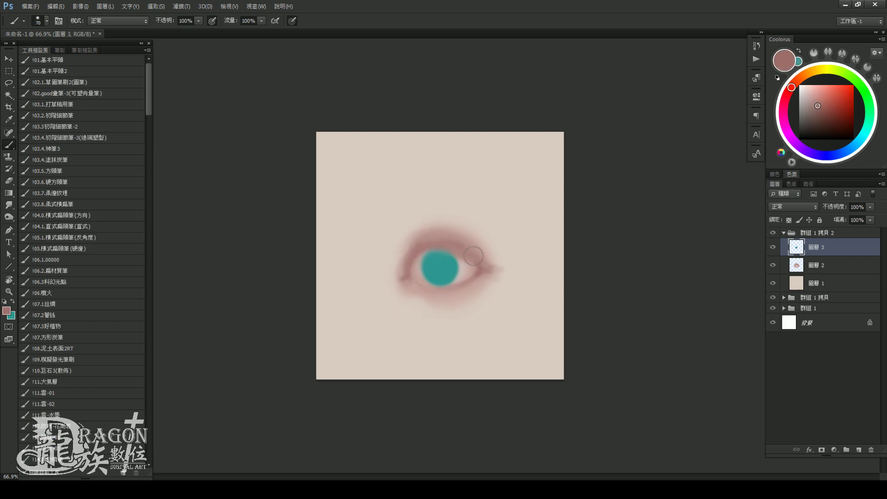
key(bracketleft)
key(bracketleft)
key(bracketright)
click(775, 234)
click(784, 233)
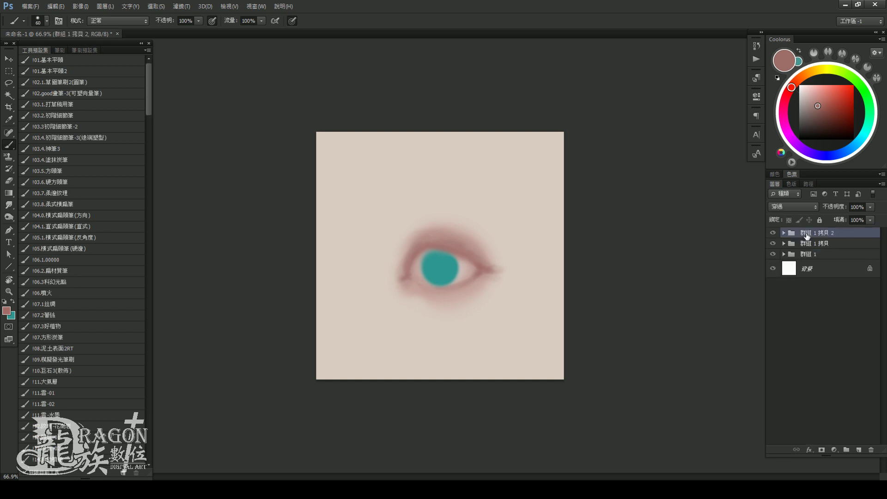
Duplicate the group as 群組 1 拷貝 3 and repaint the teal iris larger and more centred
key(ctrl+j)
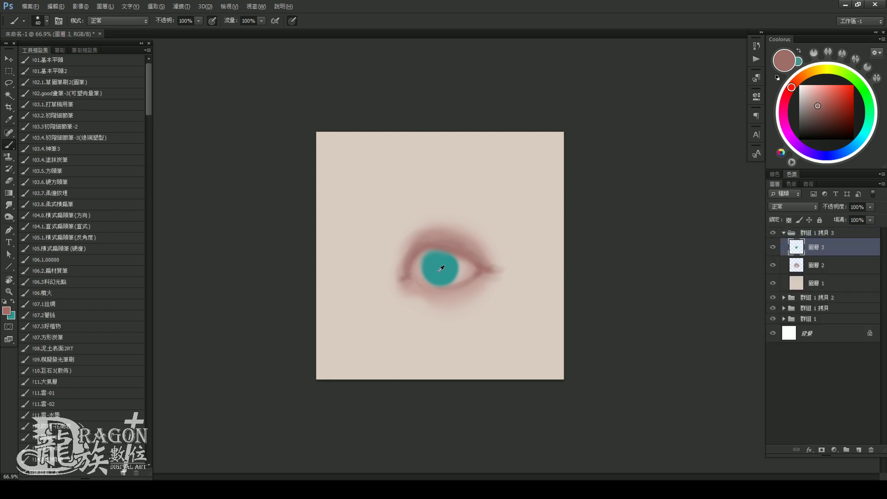
alt+click(436, 264)
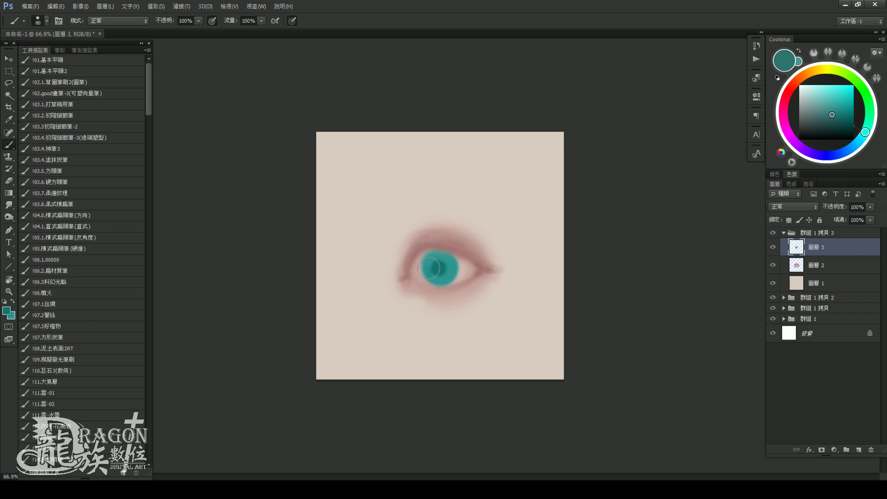
key(bracketleft)
drag(429, 268, 438, 268)
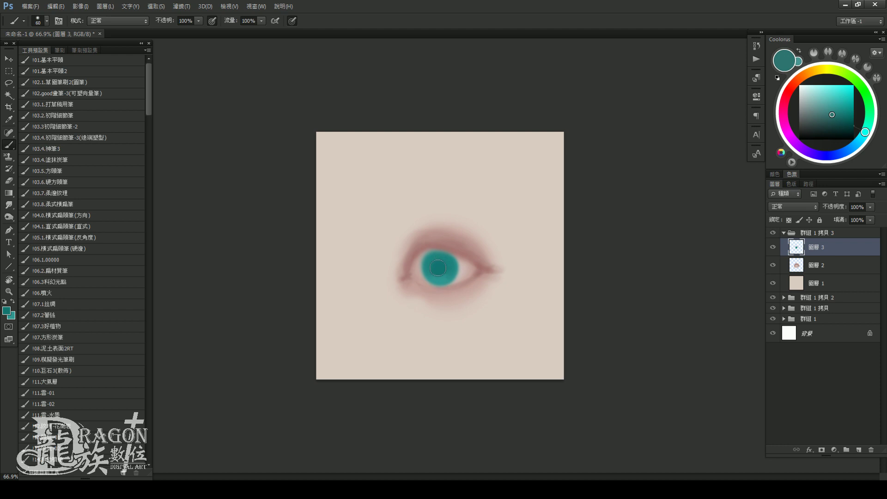
alt+click(441, 266)
click(833, 102)
key(bracketleft)
key(bracketleft)
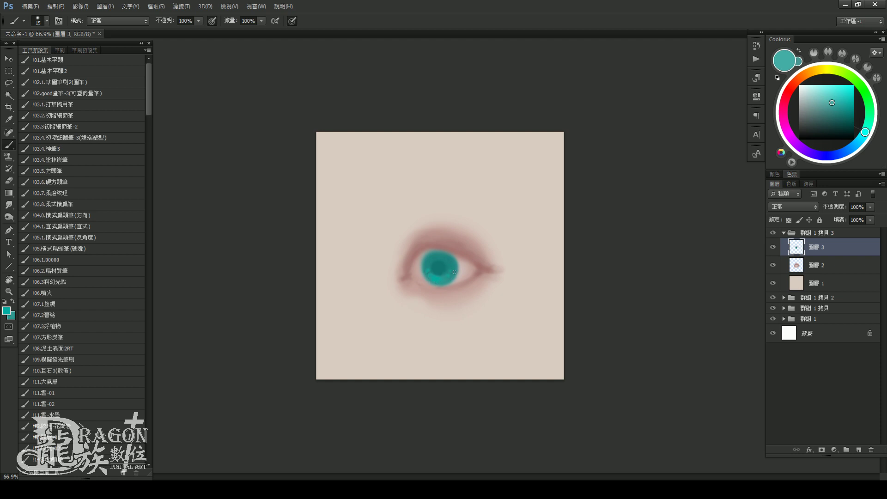
Shade the iris rim and pupil with darker teal at varied brush sizes
drag(865, 133, 858, 142)
click(836, 118)
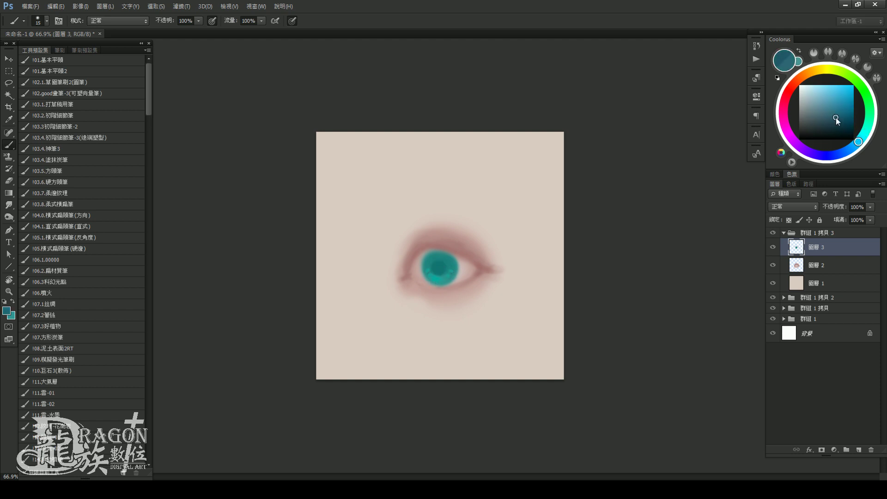
key(bracketright)
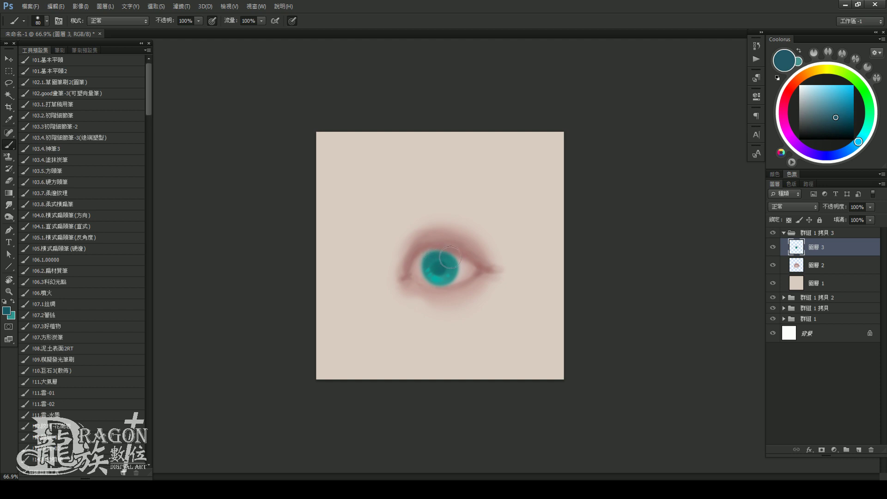
key(bracketright)
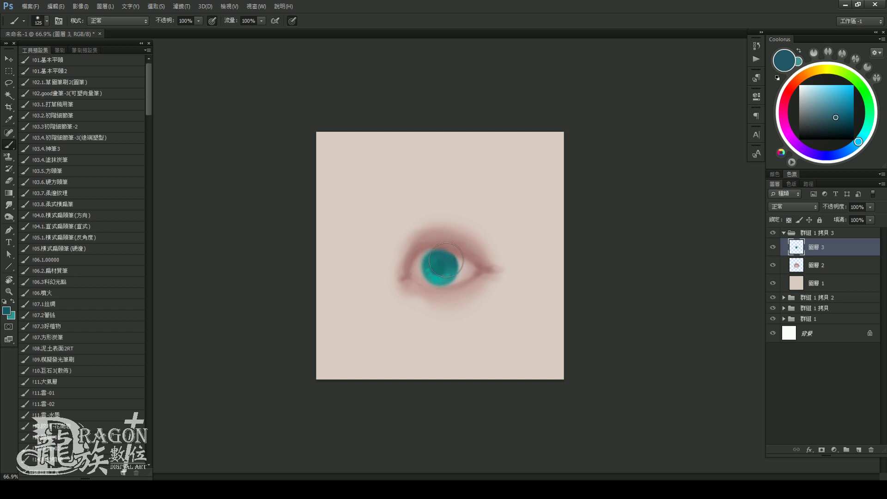
key(bracketleft)
key(bracketleft)
alt+click(462, 254)
click(858, 137)
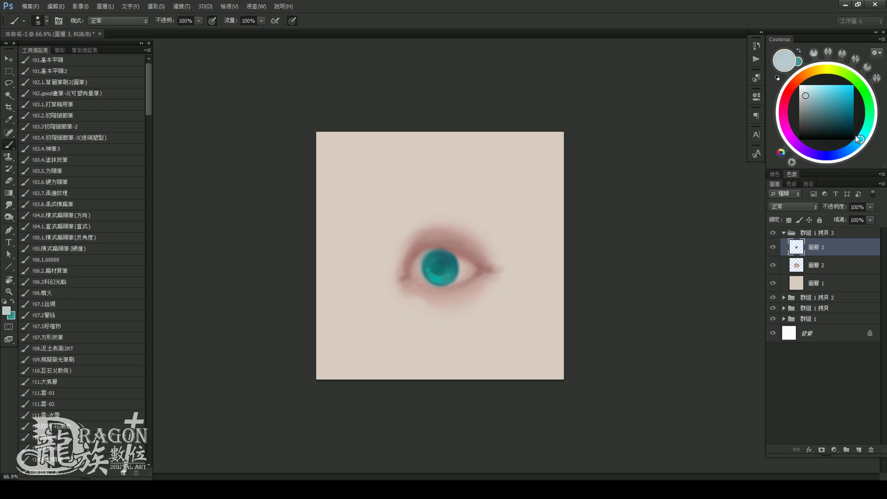
Tint the eye white beside the iris pale grey-blue, progressively lightening the tone
click(809, 99)
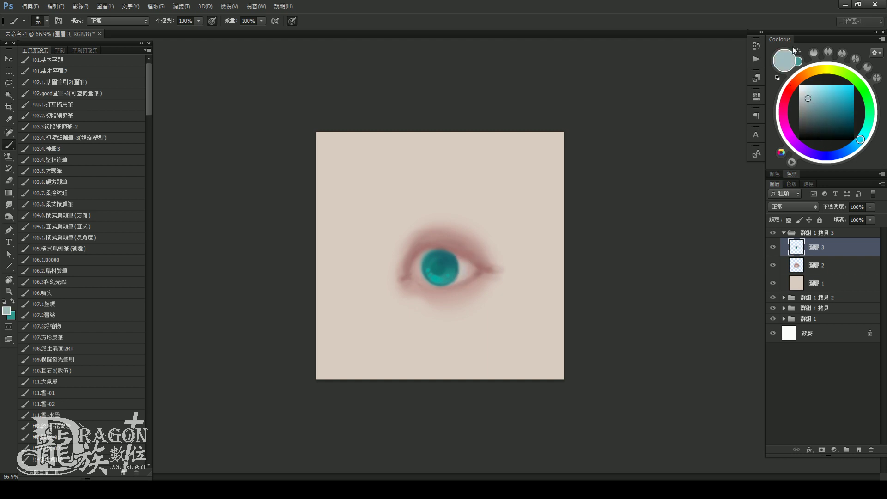
key(bracketleft)
mouse_move(461, 260)
mouse_down()
mouse_move(462, 279)
mouse_move(471, 268)
mouse_up()
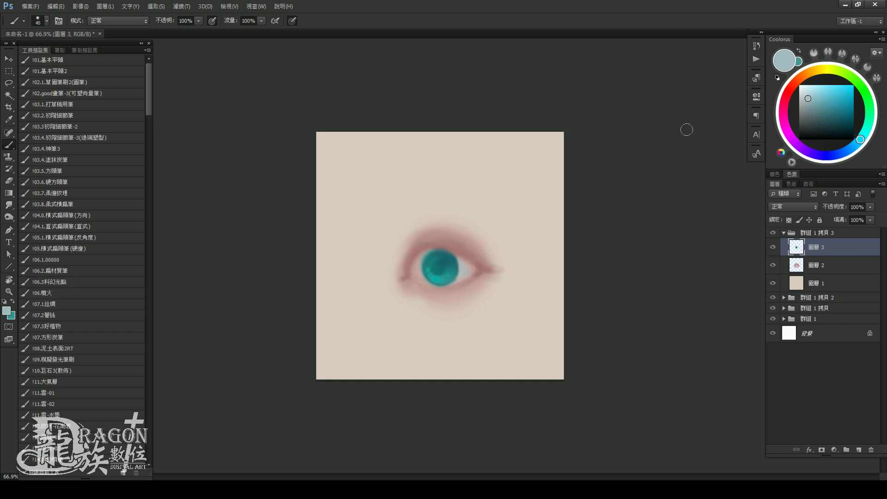
click(811, 102)
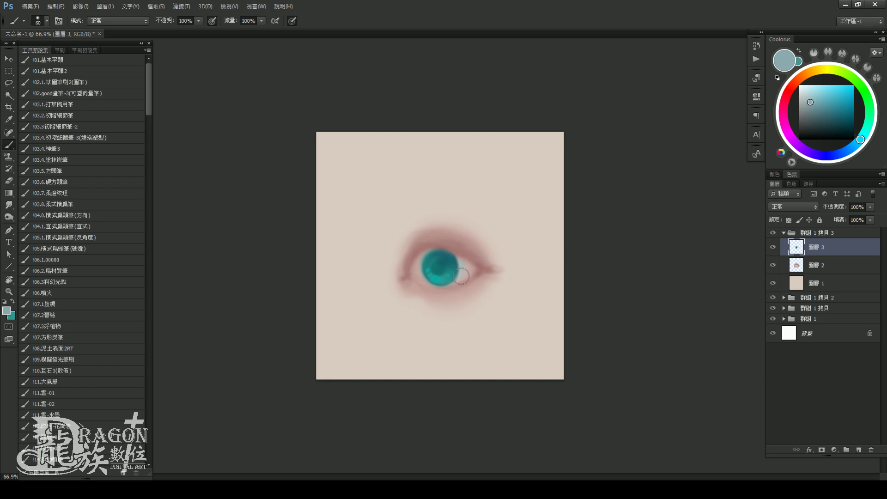
key(bracketright)
key(bracketright)
key(bracketright)
drag(462, 275, 468, 267)
key(bracketleft)
key(bracketleft)
key(bracketleft)
key(bracketleft)
alt+click(464, 273)
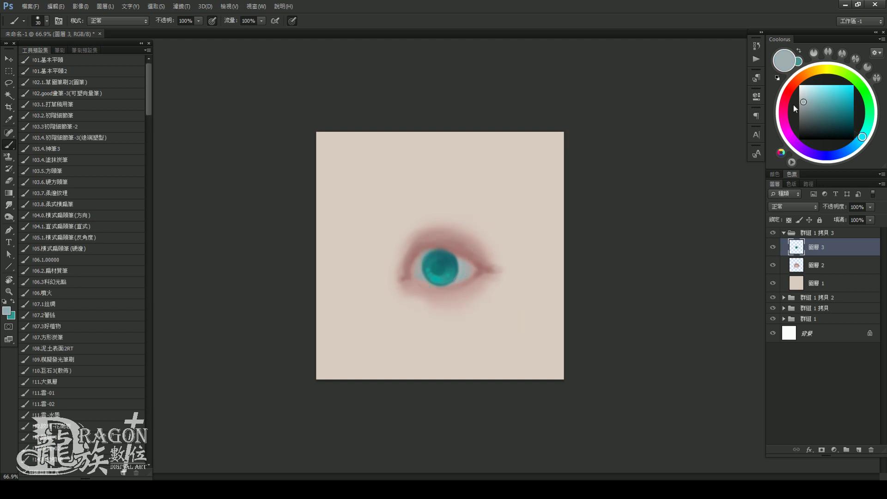
click(804, 100)
click(803, 96)
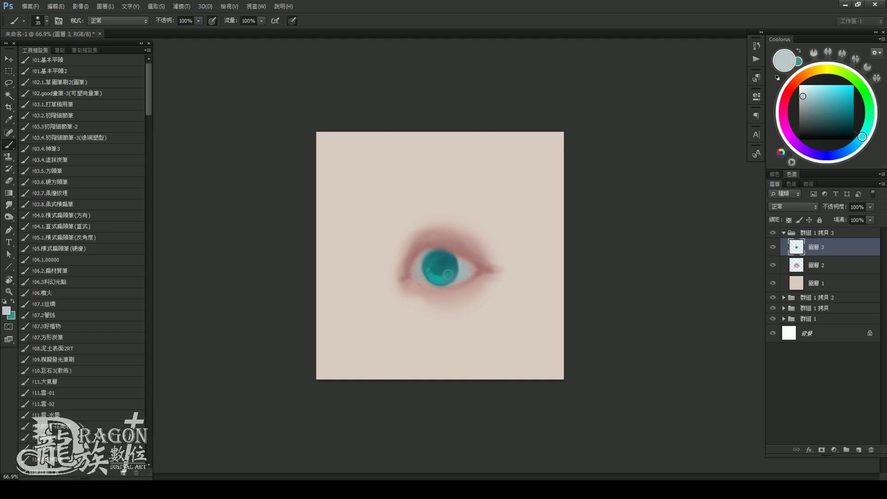
key(bracketright)
key(bracketright)
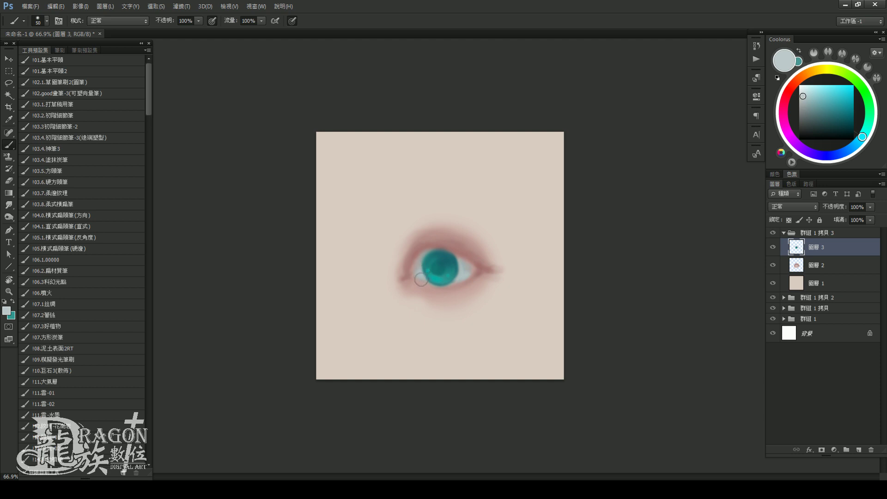
scroll(477, 249, down, 1)
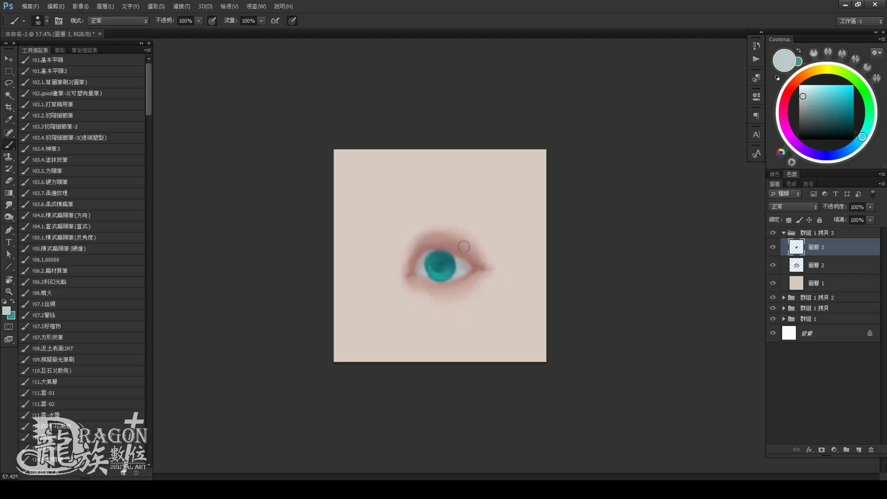
Deepen the eye's inner corner with a darker muted pink-brown
double_click(775, 235)
key(x)
click(789, 91)
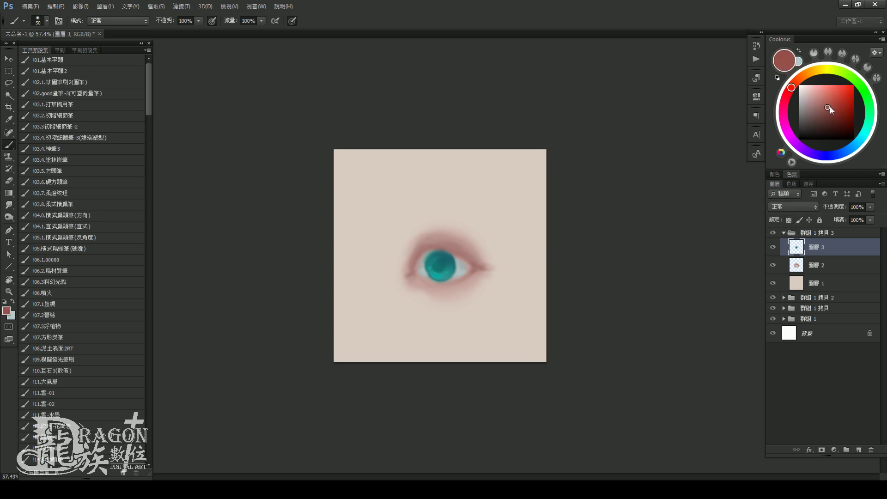
click(833, 109)
scroll(455, 238, up, 1)
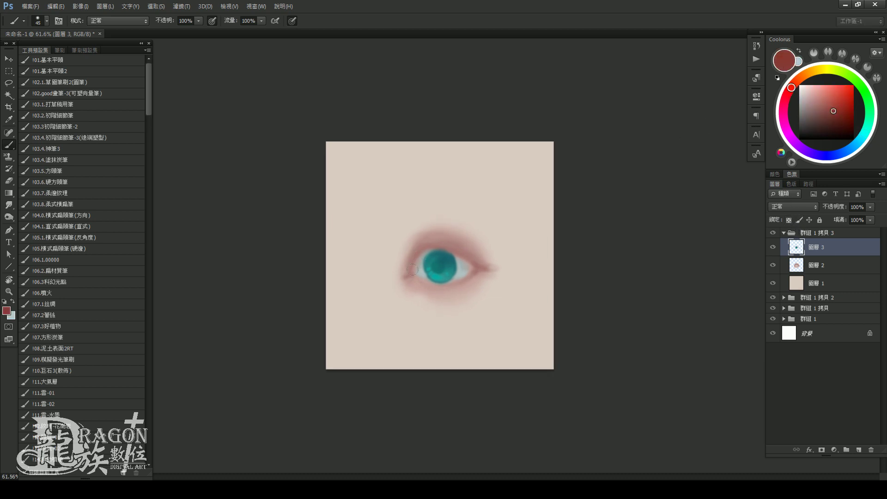
alt+click(417, 252)
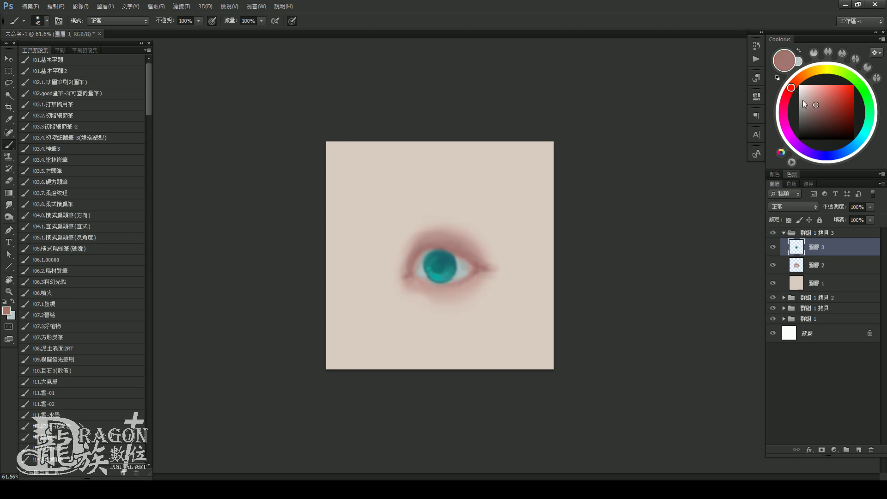
click(819, 109)
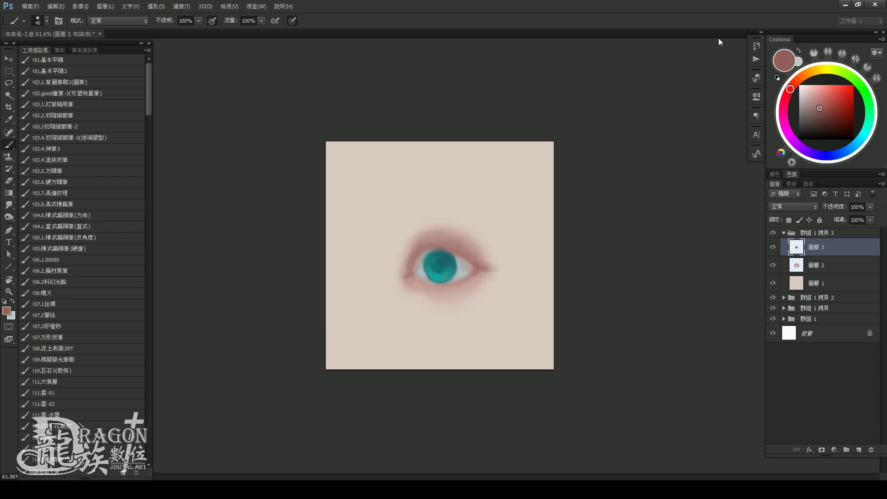
scroll(476, 228, up, 1)
drag(411, 263, 423, 252)
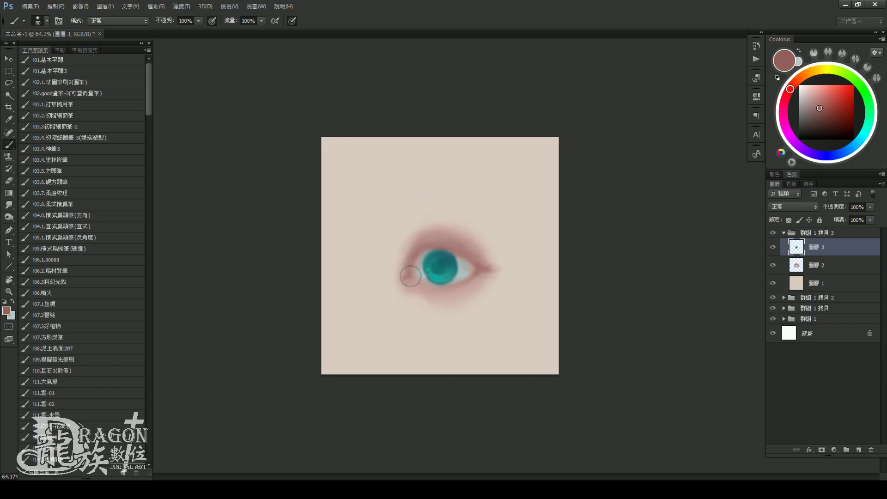
key(bracketright)
key(bracketright)
key(bracketleft)
key(bracketleft)
key(bracketleft)
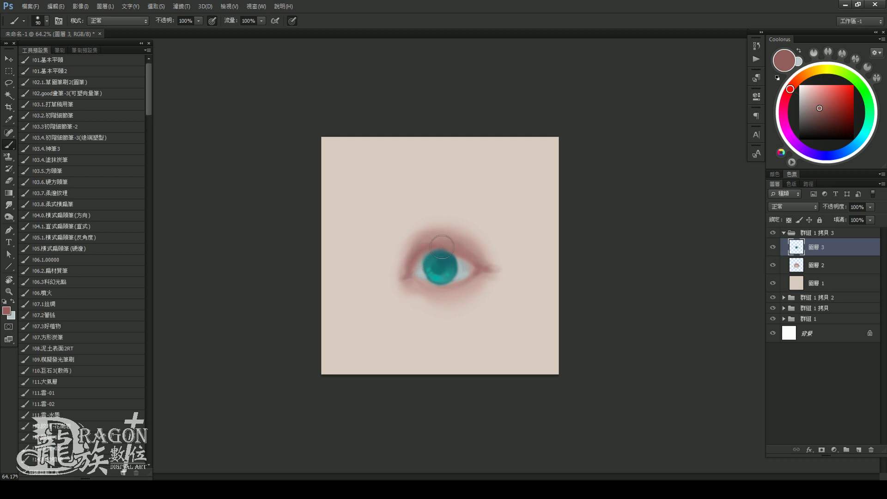
key(bracketright)
key(bracketright)
key(bracketright)
key(bracketleft)
key(bracketleft)
key(bracketleft)
key(bracketleft)
key(bracketleft)
key(bracketleft)
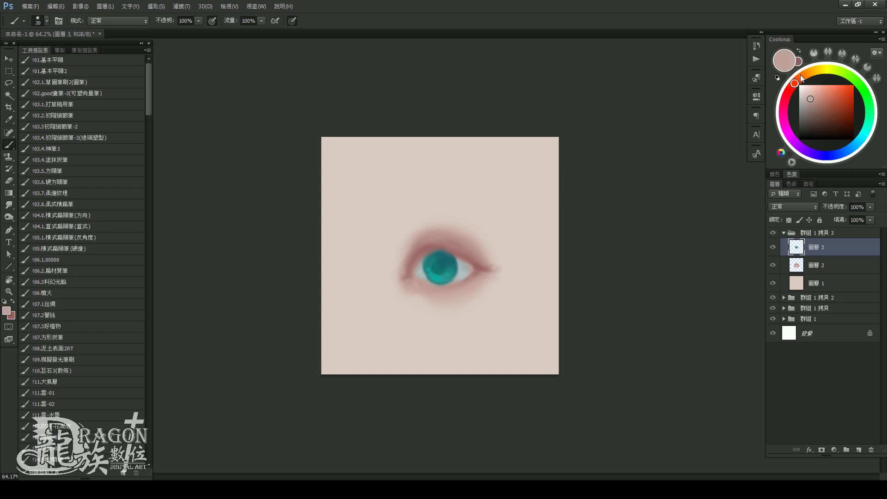
Darken the lower lid line under the iris with muted red, then select the eye group
click(817, 99)
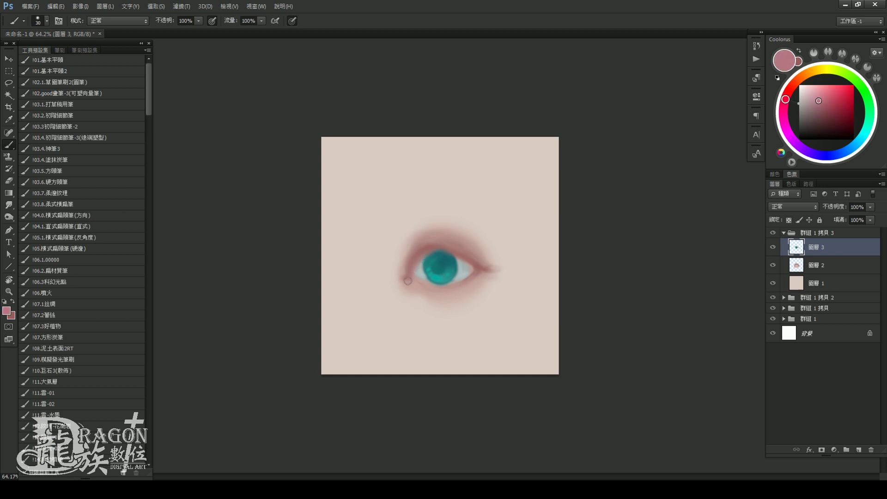
click(822, 99)
alt+click(429, 282)
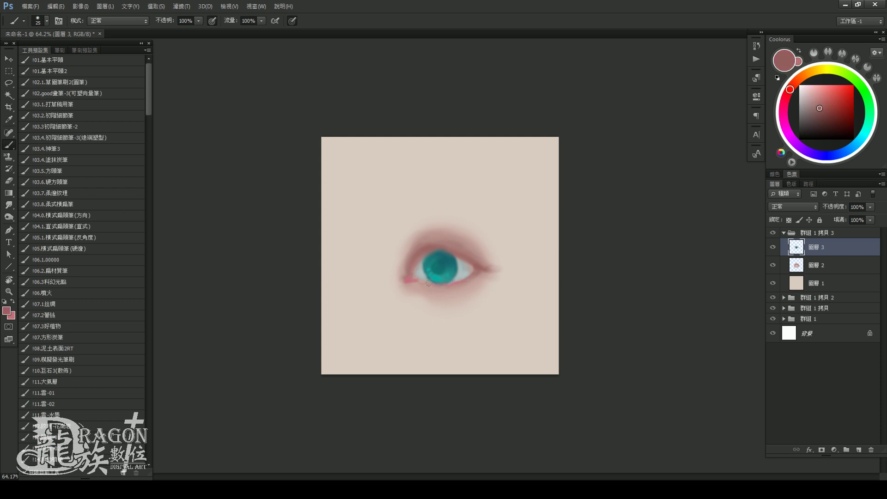
drag(416, 283, 428, 284)
click(786, 233)
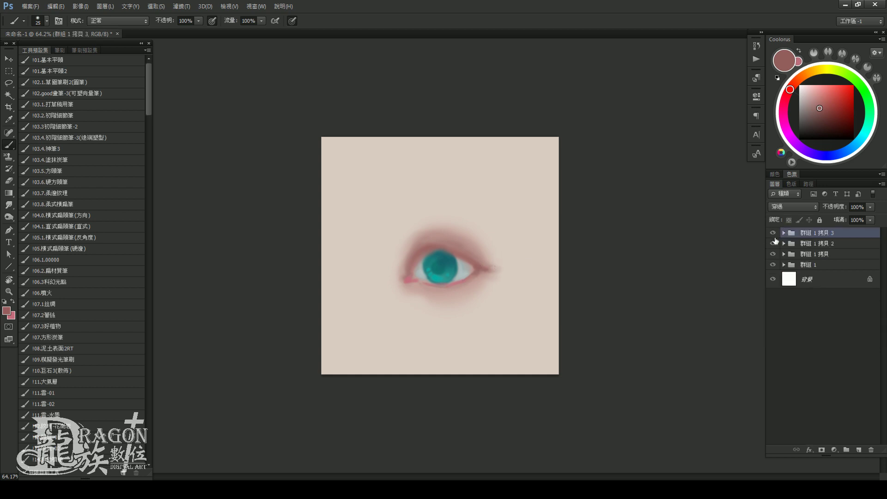
Duplicate the eye group as a backup and merge 圖層 3 down into 圖層 2
key(ctrl+j)
click(815, 248)
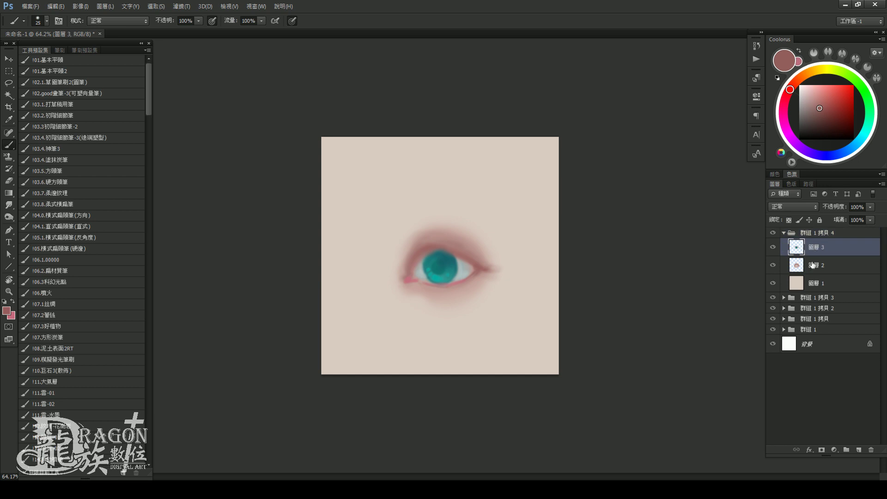
key(ctrl+e)
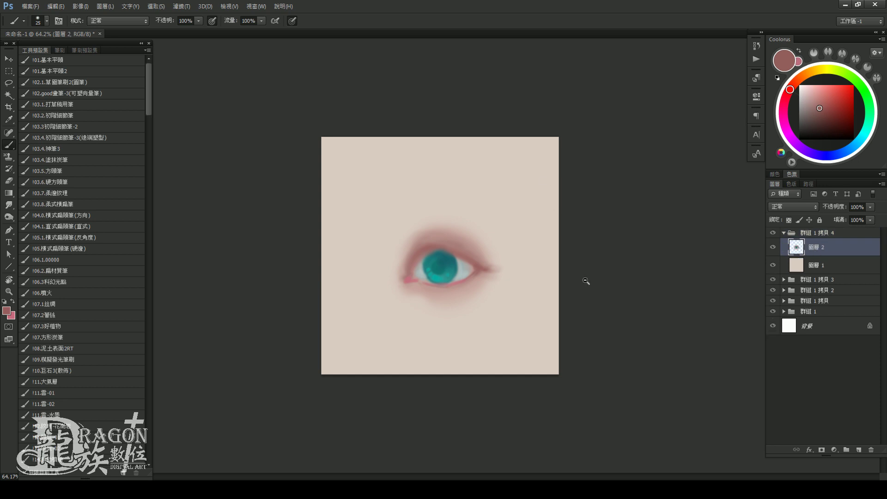
Paint a first darker brown eyebrow arc above the eye, retrying the stroke
drag(587, 279, 539, 224)
drag(429, 246, 447, 247)
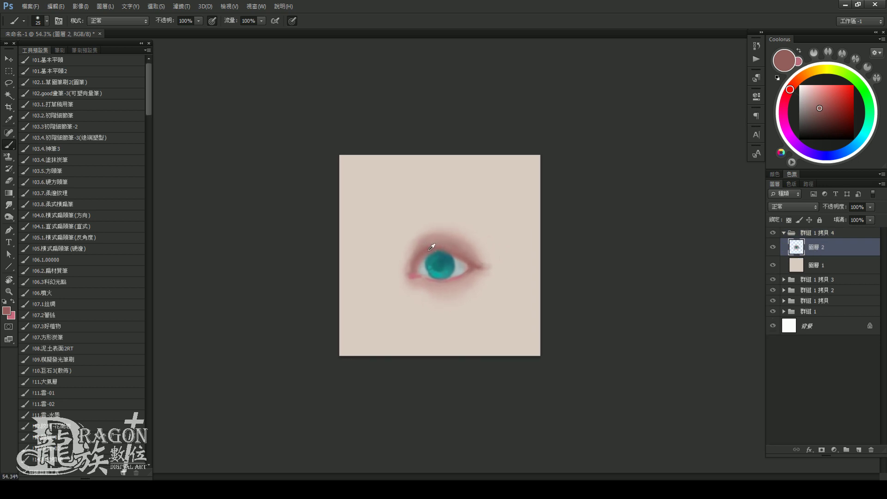
alt+click(430, 249)
click(820, 112)
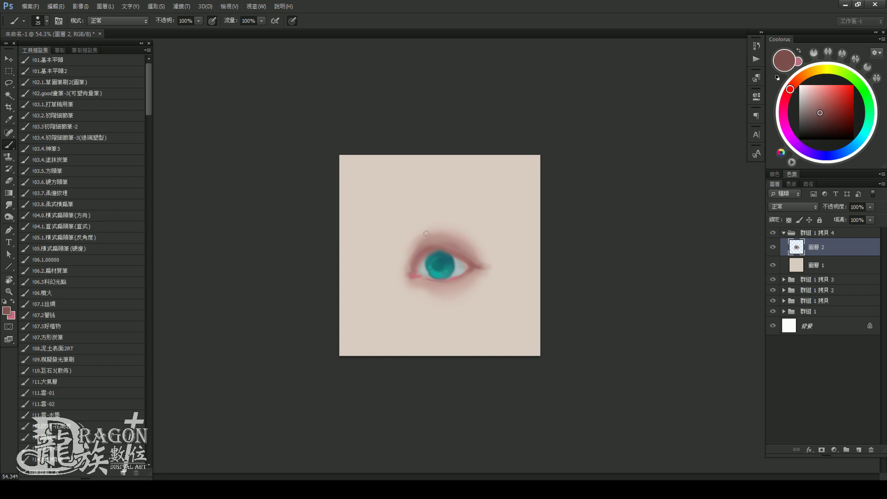
key(bracketright)
key(bracketright)
key(bracketright)
drag(396, 237, 469, 214)
key(ctrl+z)
drag(395, 236, 469, 213)
key(ctrl+z)
Rework the eyebrow stroke, settling on the thinner tapered version
key(bracketright)
drag(396, 235, 467, 209)
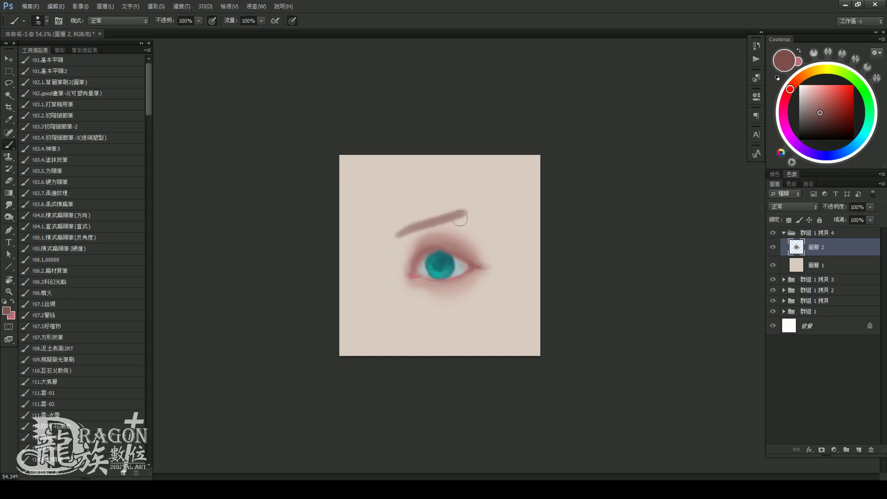
key(ctrl+z)
mouse_move(397, 237)
mouse_down()
mouse_move(441, 216)
mouse_move(476, 221)
mouse_up()
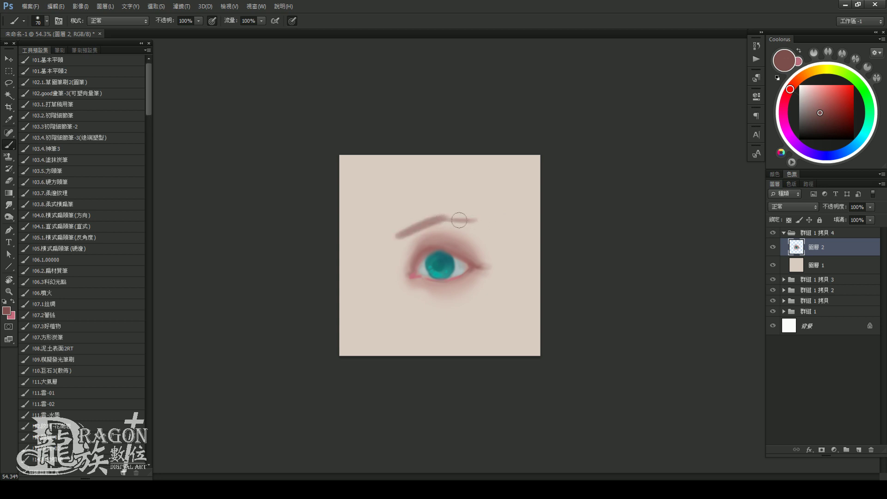
key(bracketright)
key(bracketright)
drag(390, 240, 476, 221)
key(ctrl+z)
drag(393, 238, 473, 220)
key(ctrl+alt+z)
key(ctrl+alt+z)
key(bracketleft)
key(bracketleft)
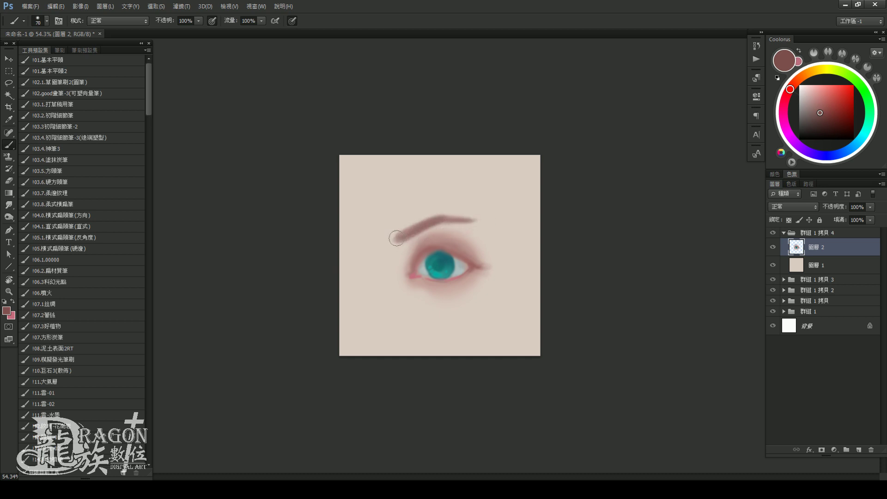
key(bracketright)
alt+click(453, 214)
key(bracketright)
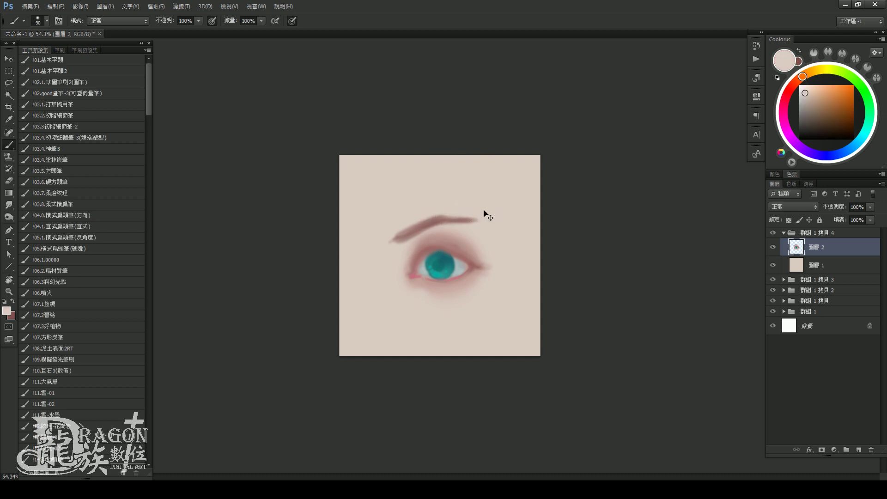
Merge 圖層 2 into 圖層 1 and sample a slightly darker eyebrow colour
key(ctrl+e)
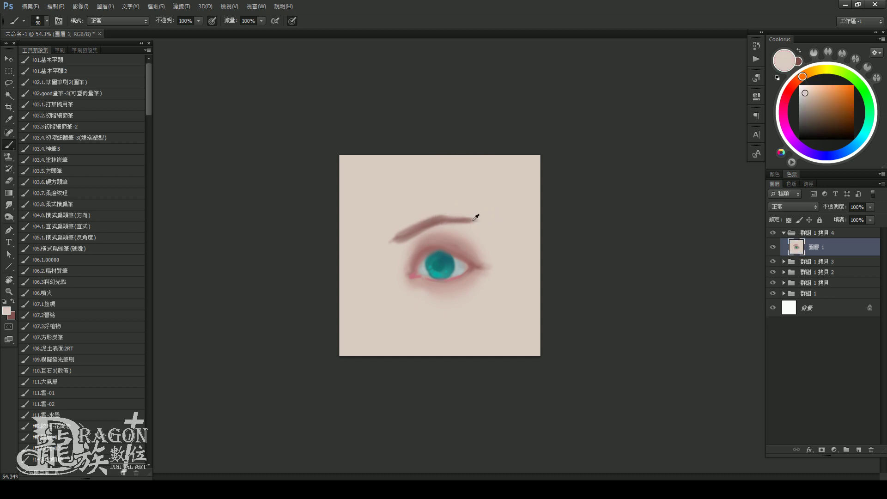
alt+click(434, 237)
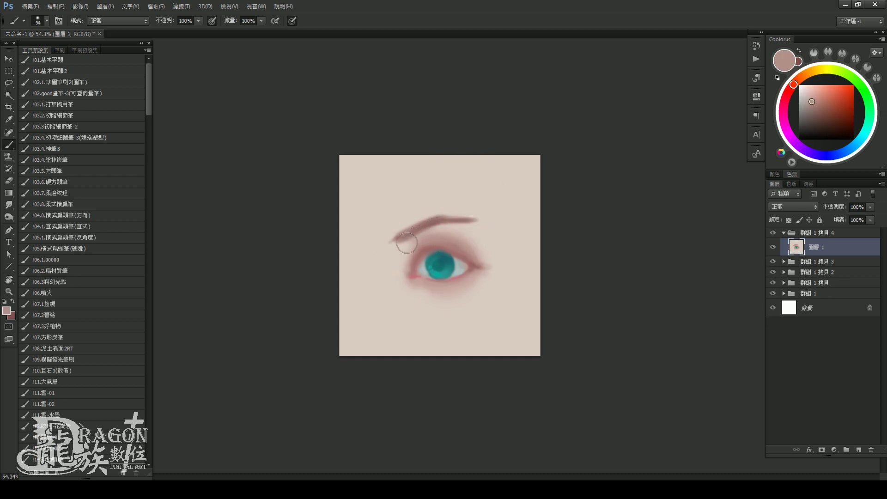
key(bracketright)
click(814, 104)
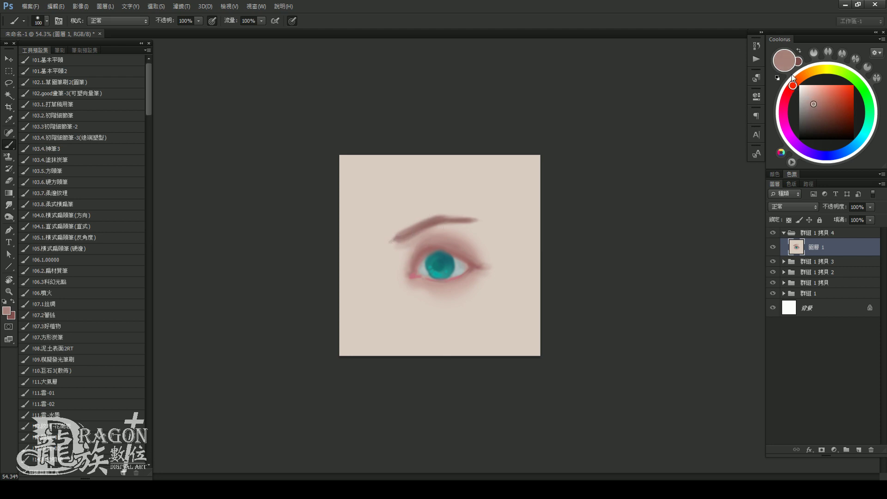
key(bracketright)
key(bracketright)
key(bracketright)
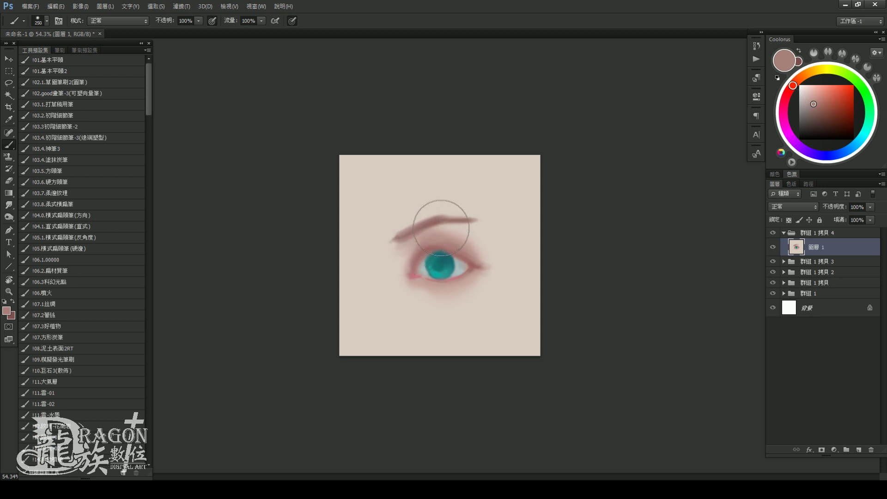
key(bracketright)
key(bracketright)
key(bracketright)
key(bracketleft)
key(bracketleft)
key(bracketleft)
key(bracketleft)
key(bracketleft)
key(bracketright)
key(bracketright)
key(bracketright)
key(bracketright)
key(bracketright)
key(bracketright)
key(bracketright)
key(bracketright)
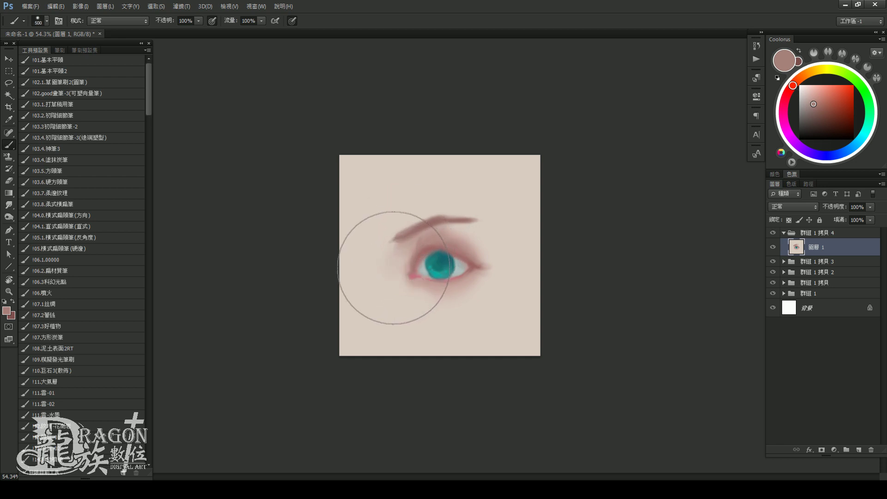
key(bracketleft)
key(bracketleft)
key(bracketleft)
key(bracketleft)
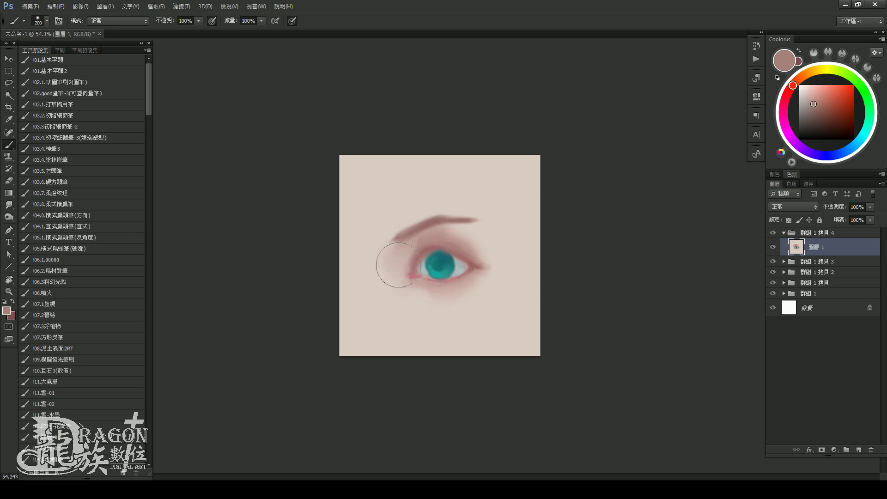
key(bracketleft)
Extend the eyebrow's inner end down and left toward the eye in sampled mauve
alt+click(414, 284)
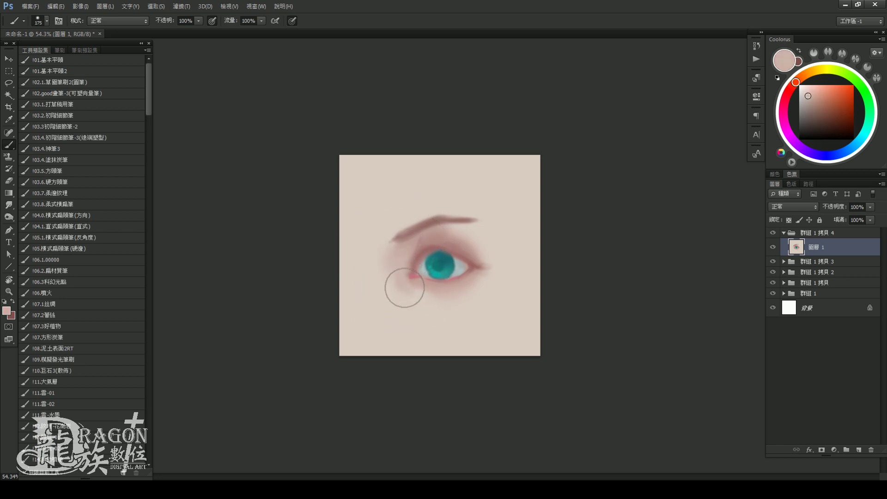
alt+click(407, 238)
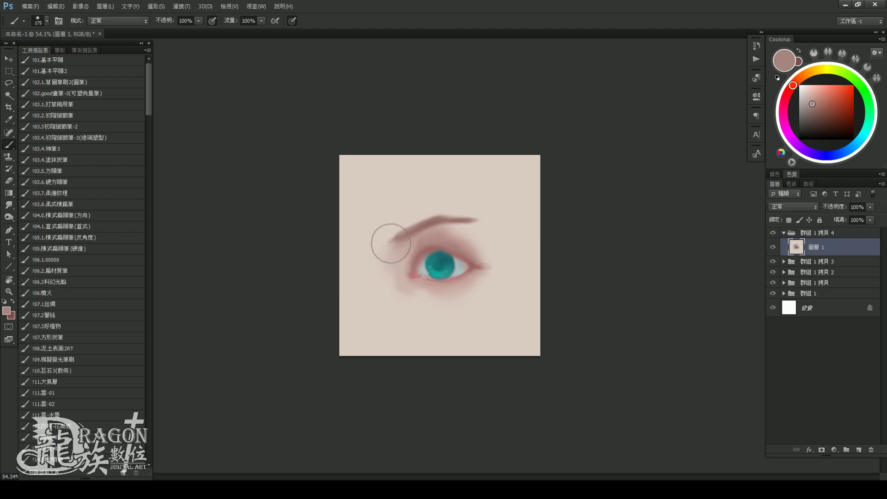
alt+click(411, 232)
key(bracketleft)
key(bracketleft)
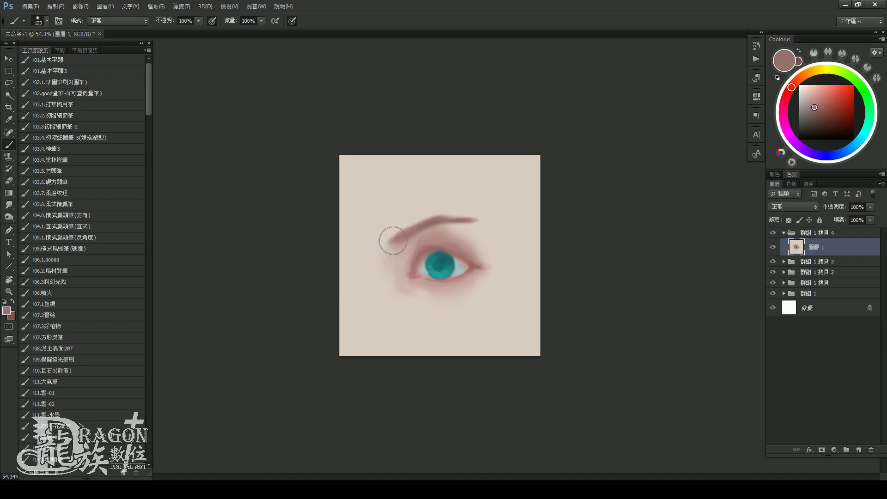
drag(393, 241, 418, 230)
key(bracketleft)
key(bracketleft)
key(bracketleft)
drag(390, 242, 422, 228)
key(bracketleft)
key(bracketleft)
Choose a dark reddish-brown paint colour in Coolorus
key(alt)
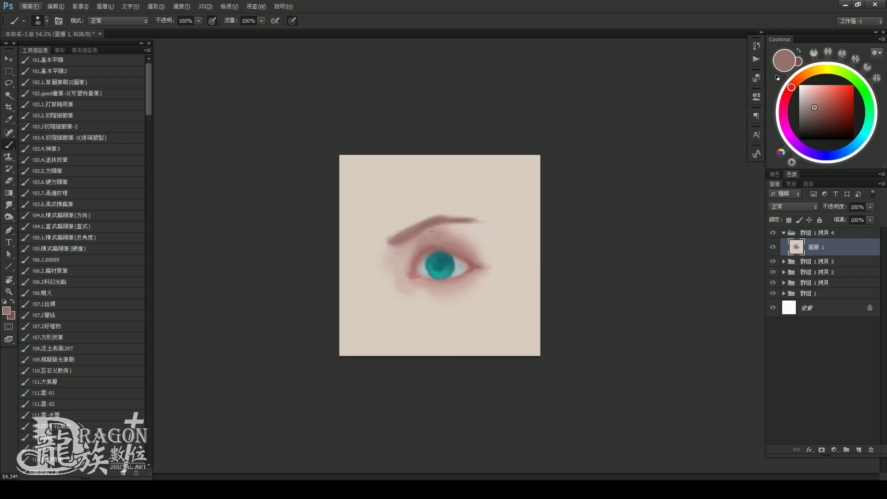
click(818, 109)
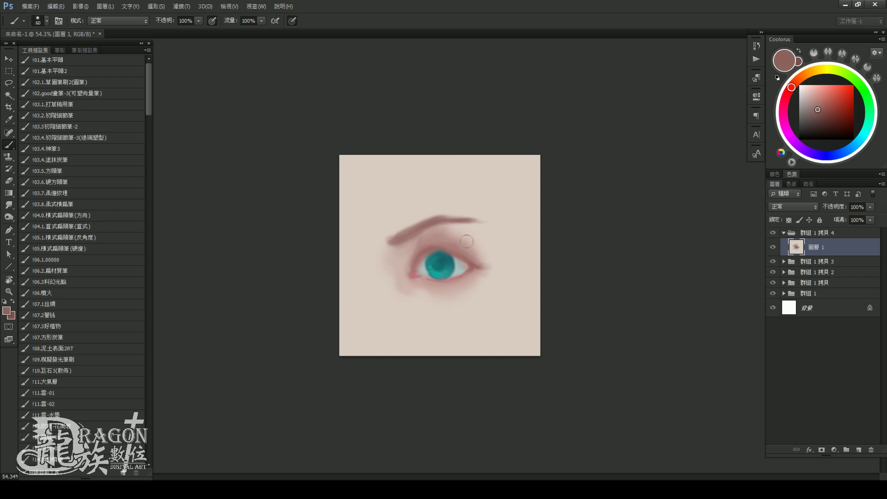
scroll(424, 261, up, 2)
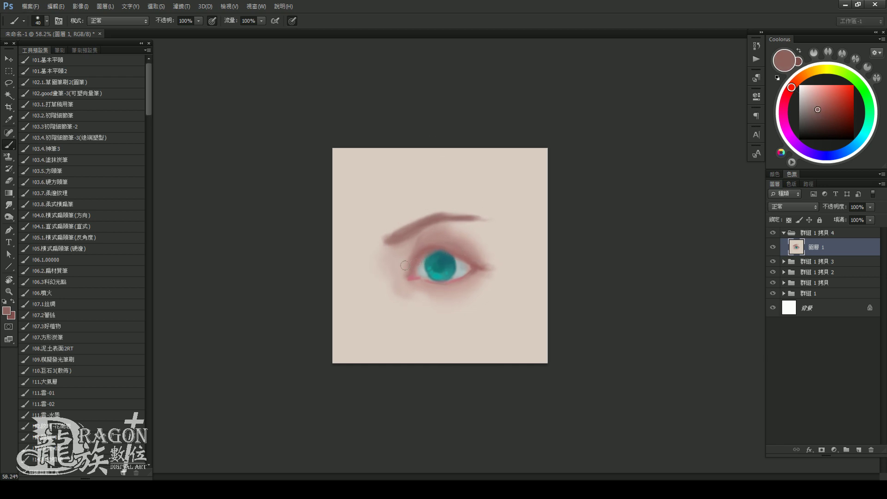
key(bracketright)
key(bracketleft)
click(822, 115)
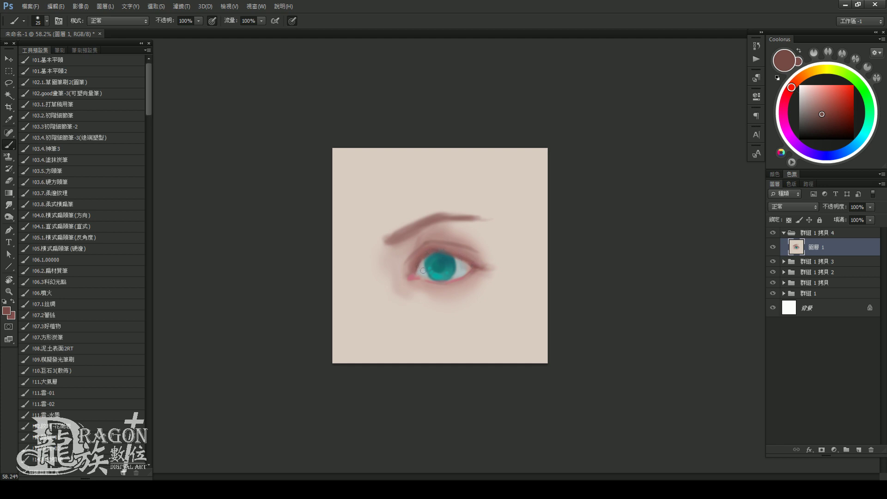
alt+click(407, 268)
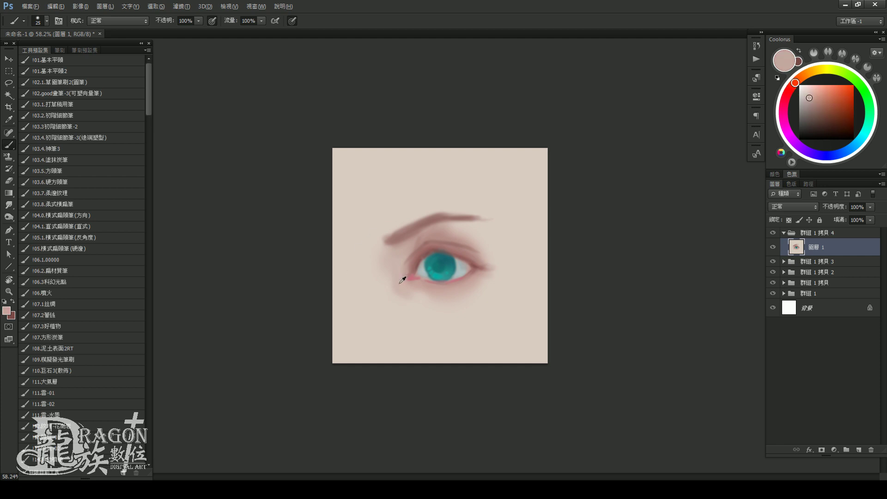
alt+click(421, 257)
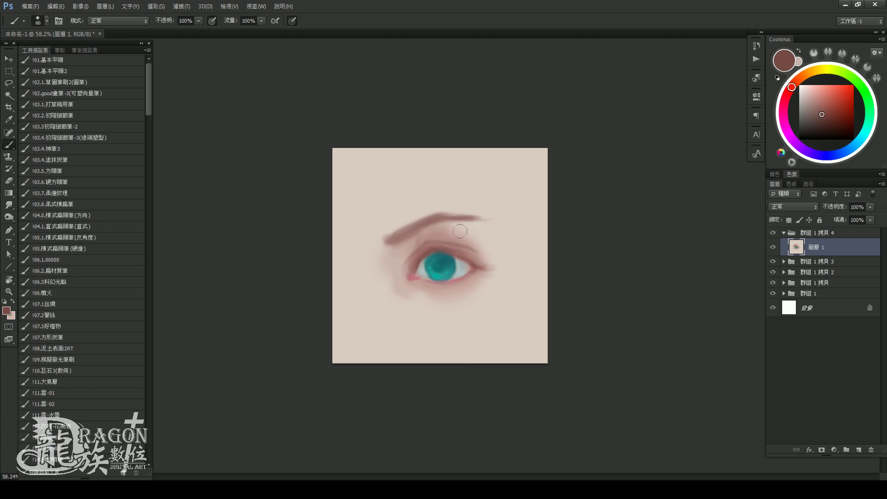
click(825, 115)
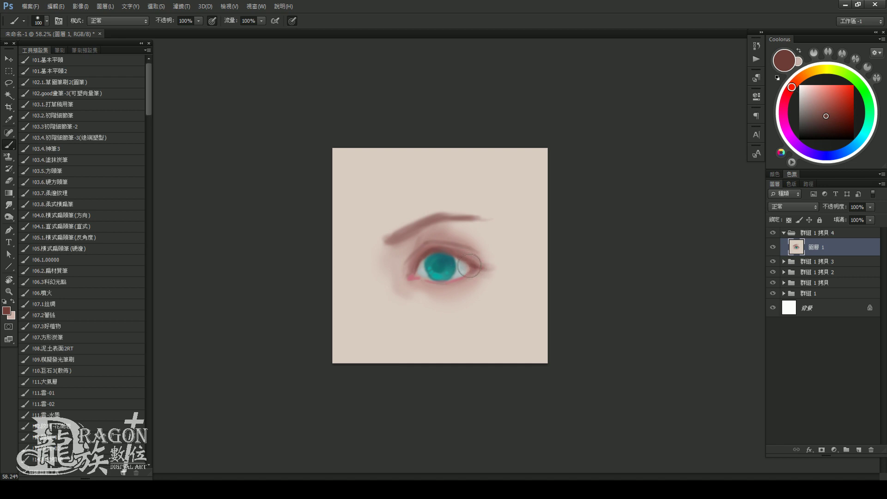
Paint the eyebrow's left tail darker with a size 80 brush
key(bracketleft)
key(bracketleft)
key(bracketleft)
key(bracketright)
key(bracketright)
key(bracketright)
key(bracketleft)
key(bracketleft)
key(bracketleft)
drag(443, 222, 455, 217)
key(bracketright)
key(bracketright)
key(bracketright)
key(bracketleft)
key(bracketleft)
mouse_move(386, 241)
mouse_down()
mouse_move(419, 221)
mouse_move(467, 214)
mouse_up()
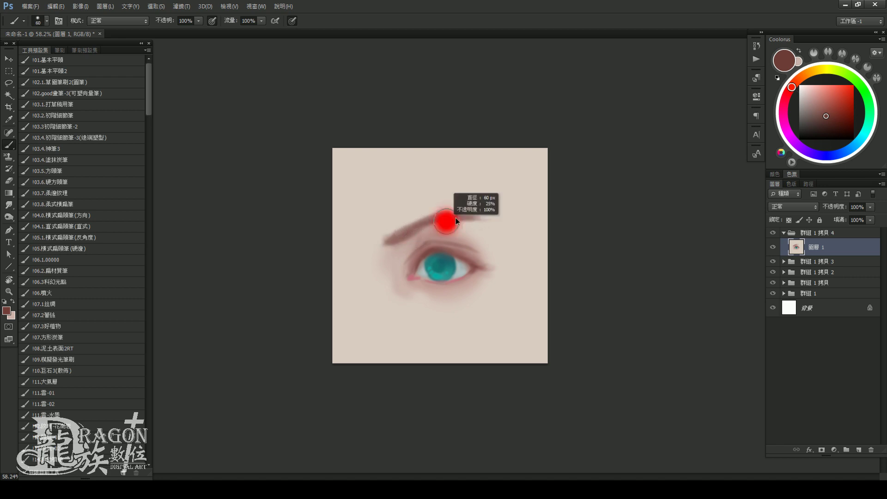
alt+click(455, 234)
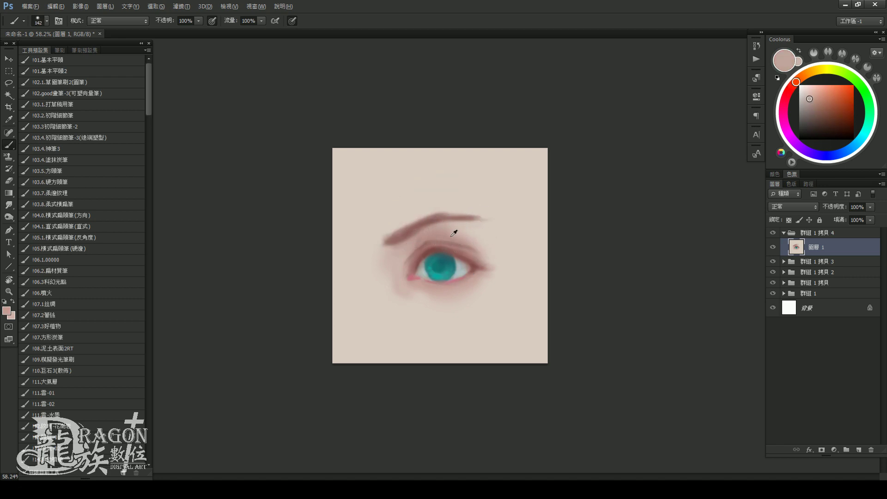
Lighten the eyebrow tail, inner-corner shadow and lower lid with sampled skin pink
alt+click(456, 234)
drag(494, 215, 491, 243)
alt+click(427, 299)
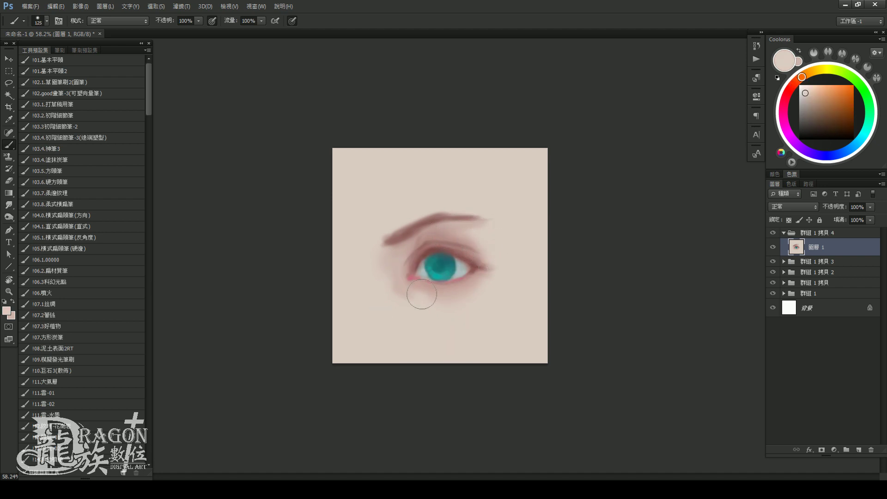
key(bracketleft)
key(bracketleft)
key(bracketleft)
drag(420, 292, 428, 301)
key(bracketright)
key(bracketright)
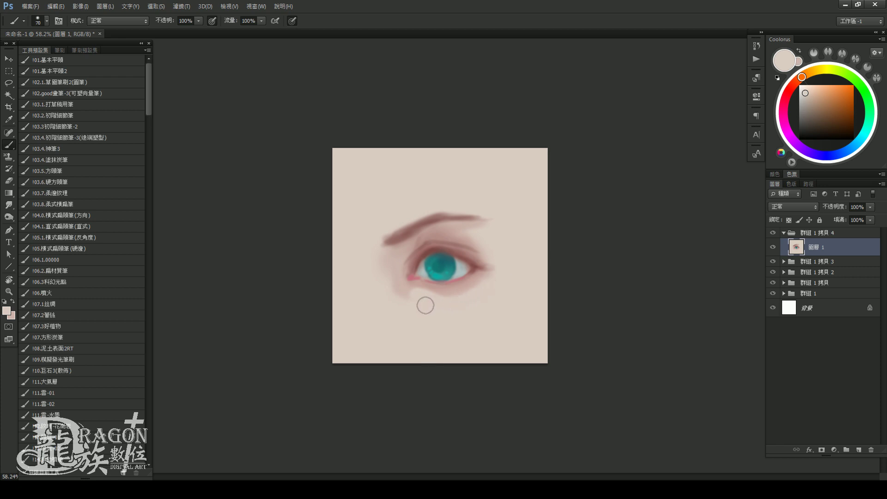
key(bracketleft)
key(bracketleft)
drag(492, 284, 438, 305)
key(bracketright)
key(bracketright)
key(bracketright)
Smudge the outer eye corner and the eyebrow's left end into the skin
key(r)
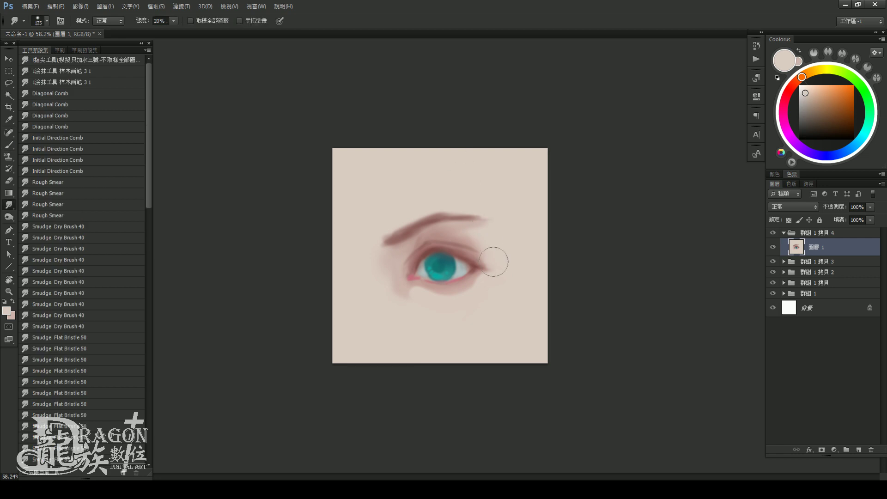
mouse_move(489, 266)
mouse_down()
mouse_move(495, 269)
mouse_move(481, 248)
mouse_move(457, 239)
mouse_up()
key(bracketright)
key(bracketright)
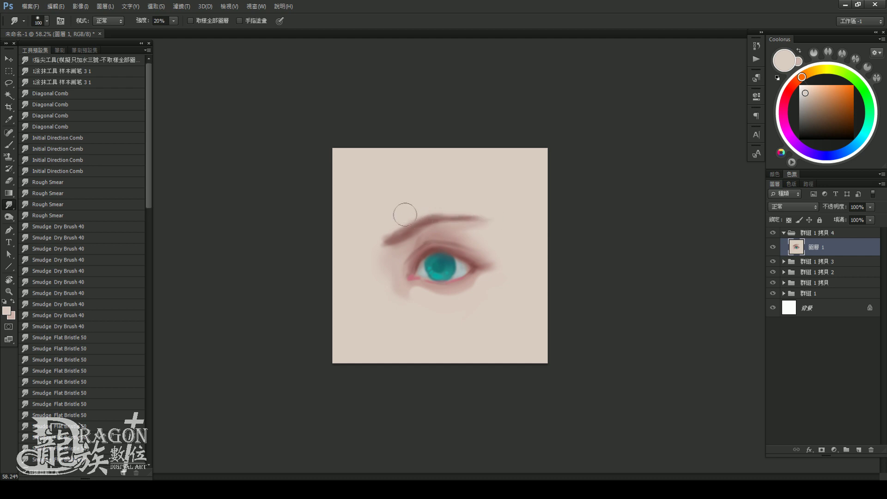
mouse_move(402, 208)
mouse_down()
mouse_move(394, 242)
mouse_move(381, 245)
mouse_up()
key(bracketleft)
key(bracketright)
key(bracketright)
key(bracketright)
key(bracketright)
key(bracketright)
key(bracketleft)
key(bracketleft)
key(bracketleft)
key(bracketleft)
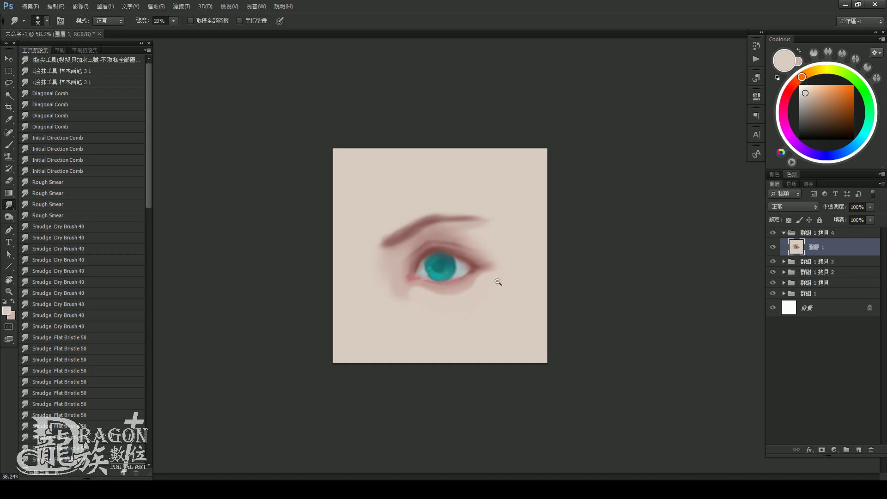
key(ctrl+minus)
key(ctrl+plus)
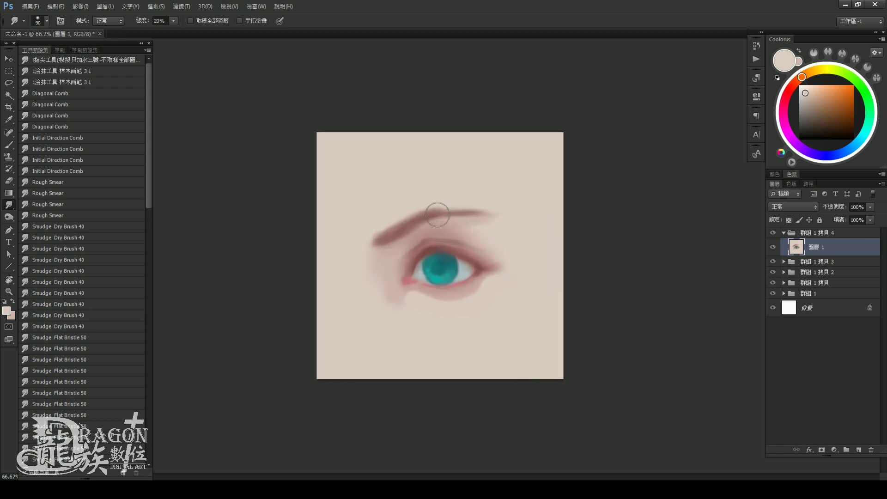
key(bracketright)
key(bracketright)
key(bracketright)
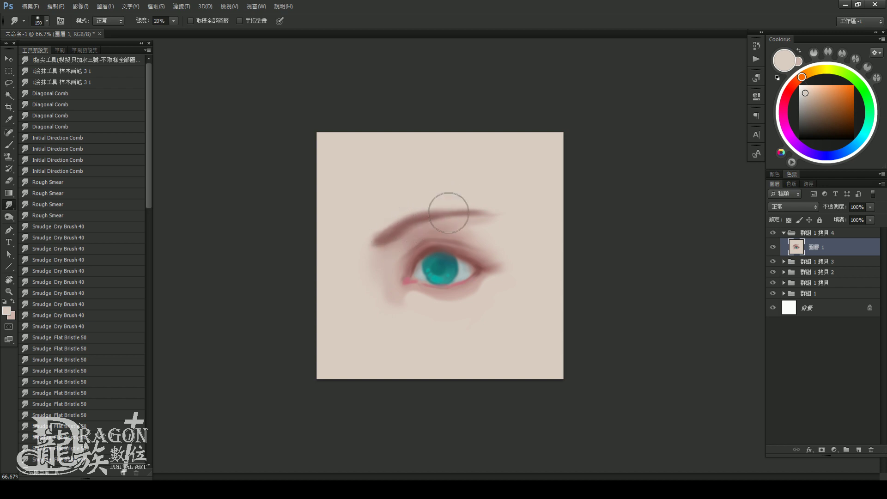
key(bracketleft)
key(bracketleft)
key(bracketleft)
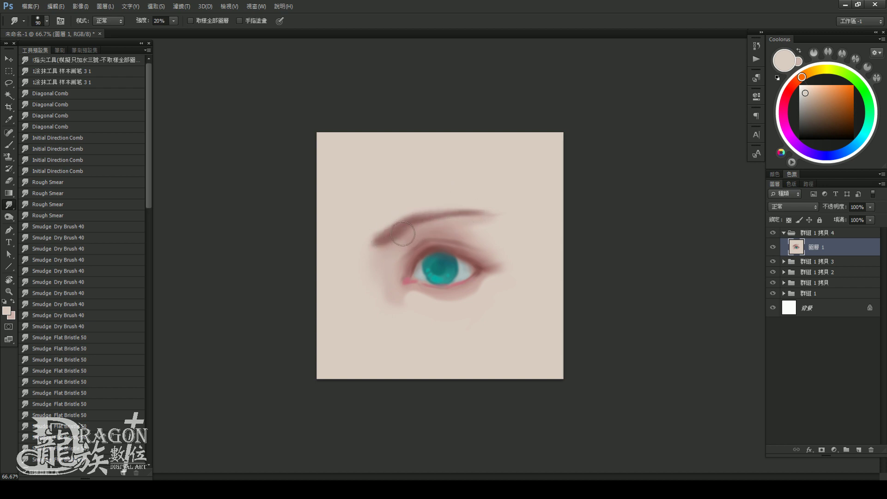
Duplicate the 群組 1 拷貝 4 group as 群組 1 拷貝 5 and select its 圖層 1
click(773, 233)
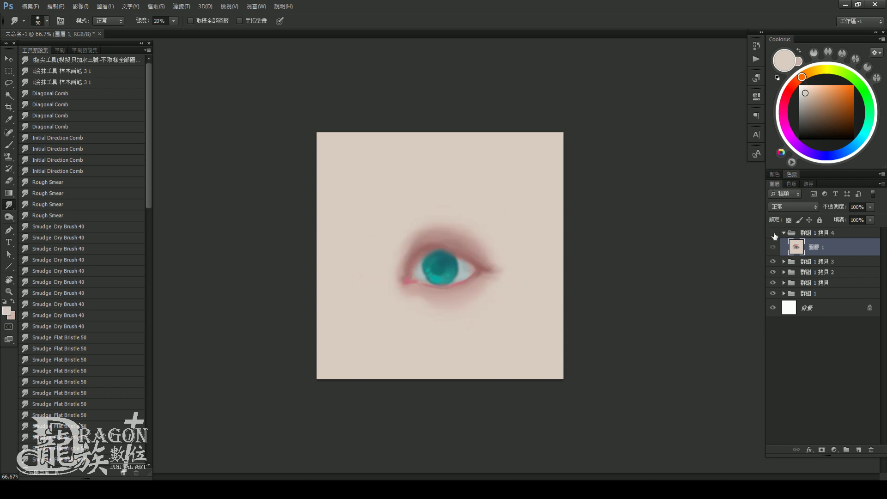
click(774, 233)
click(784, 233)
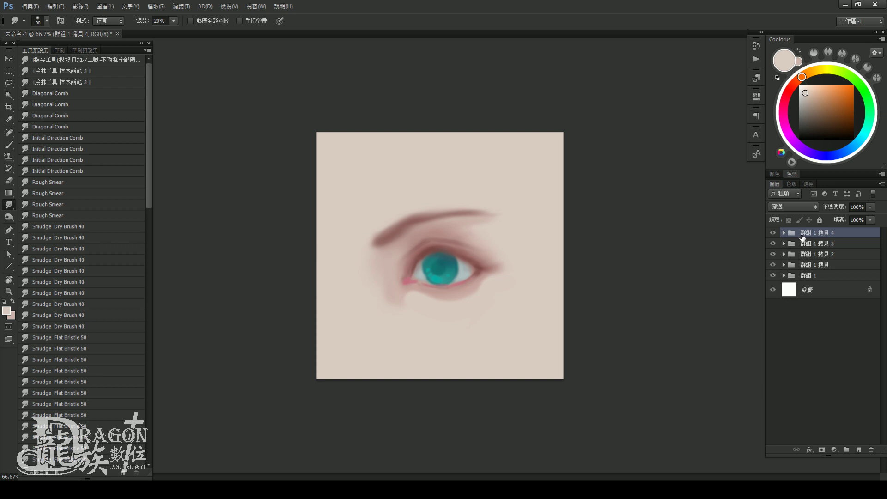
key(ctrl+j)
click(783, 232)
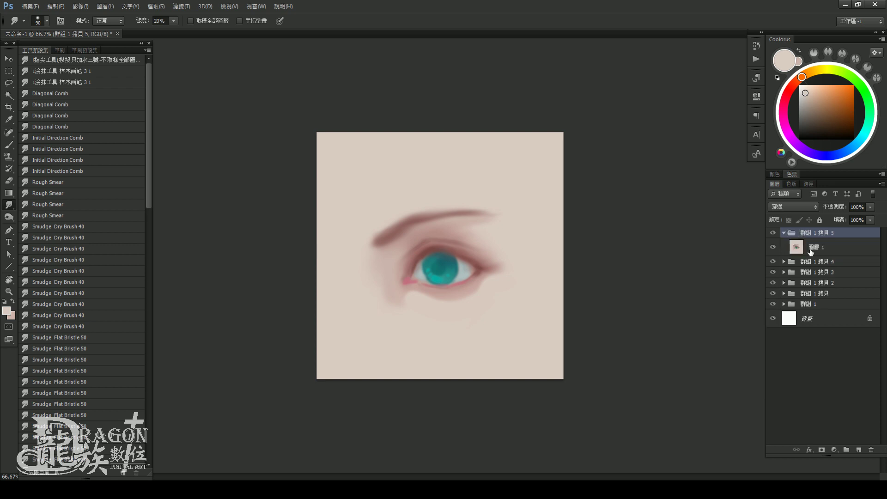
click(816, 248)
scroll(473, 261, up, 1)
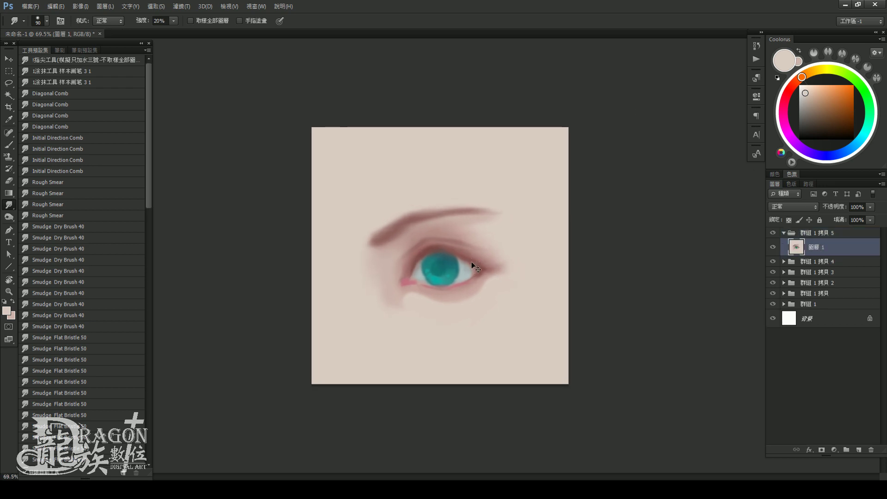
Add a new 色彩增值 (Multiply) layer 圖層 4 and pick a pinker colour
key(ctrl+shift+n)
click(577, 148)
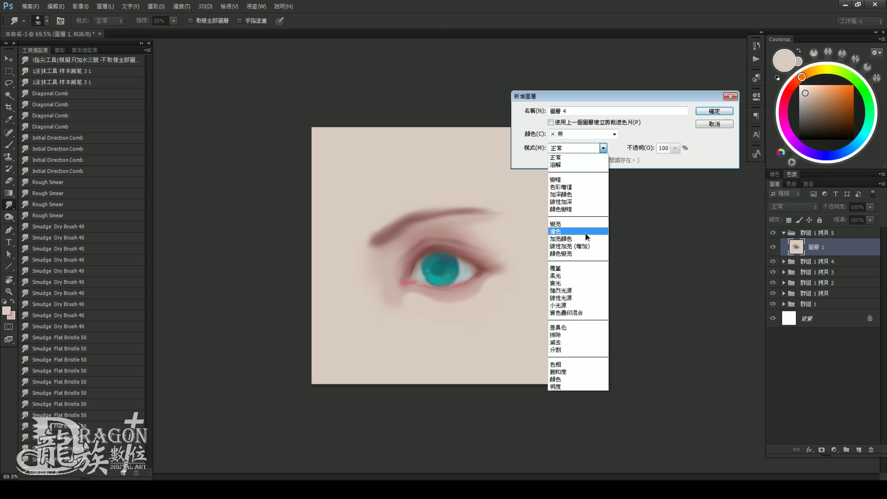
click(590, 187)
click(714, 111)
drag(806, 84, 786, 92)
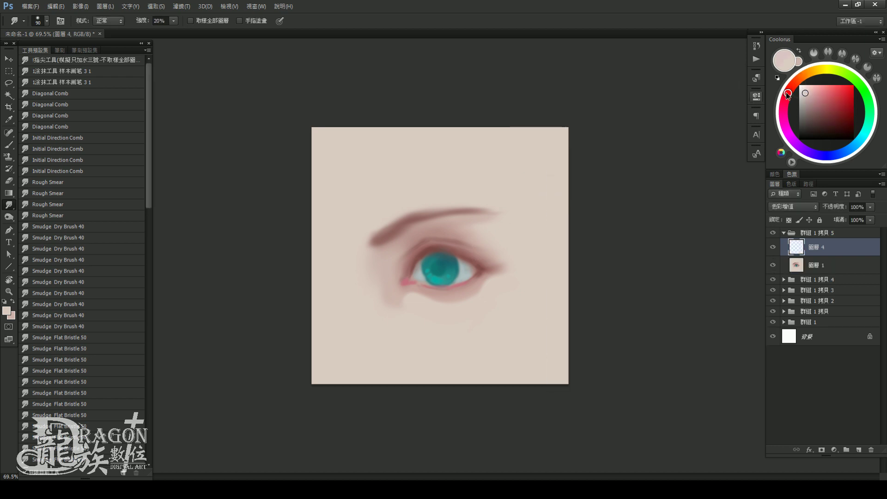
click(807, 95)
drag(460, 241, 496, 249)
Return to the brush with a slightly shifted pink, settling on size 125
key(b)
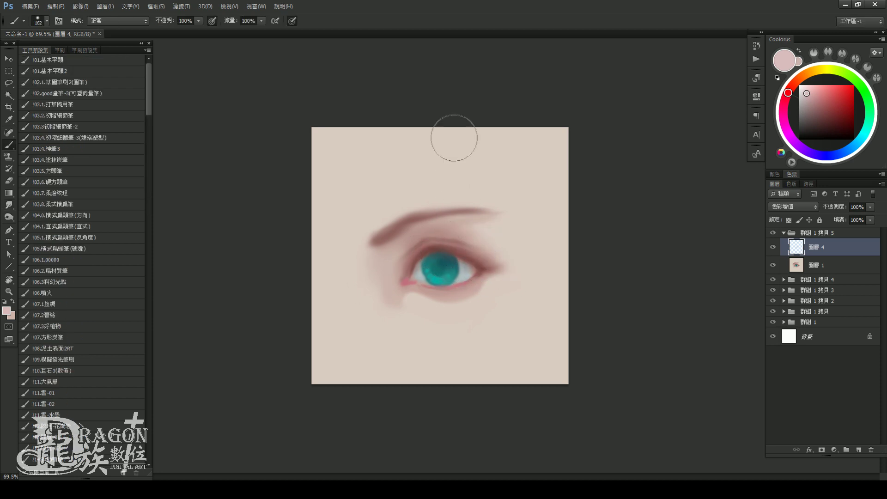
scroll(454, 138, down, 3)
scroll(445, 223, up, 2)
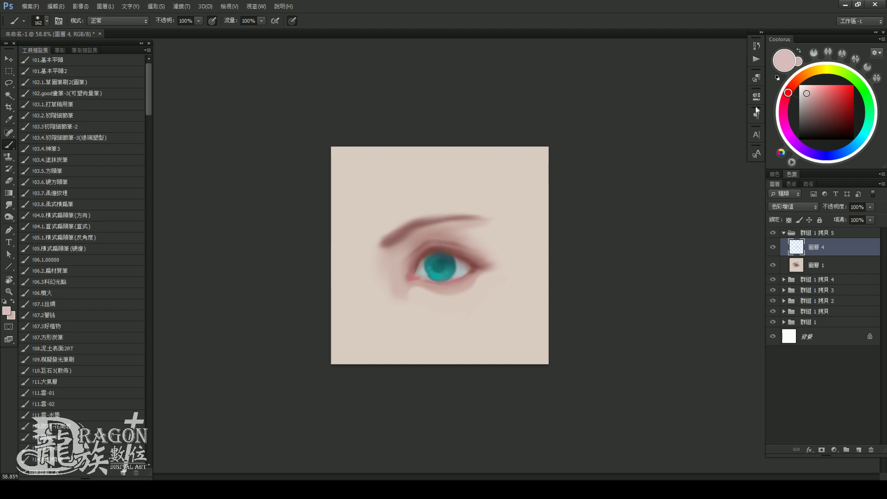
click(787, 97)
key(bracketleft)
key(bracketleft)
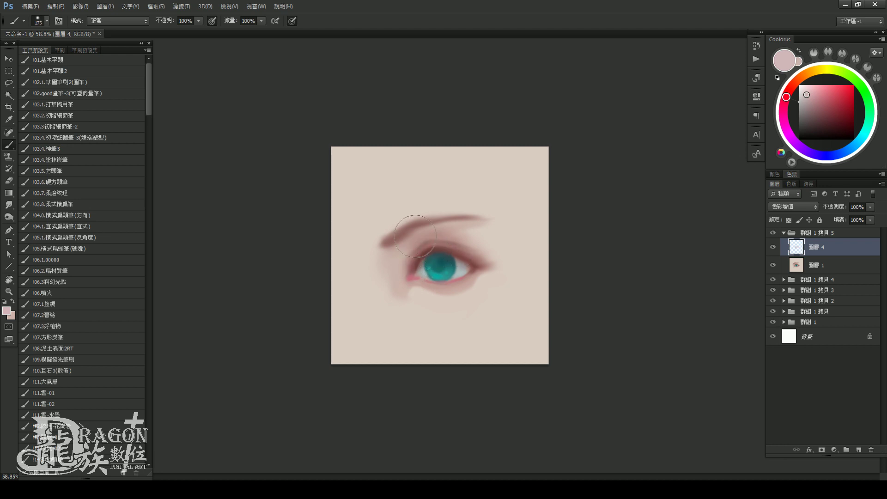
key(bracketright)
key(bracketright)
key(bracketright)
key(bracketright)
key(bracketright)
key(bracketright)
key(bracketleft)
key(bracketleft)
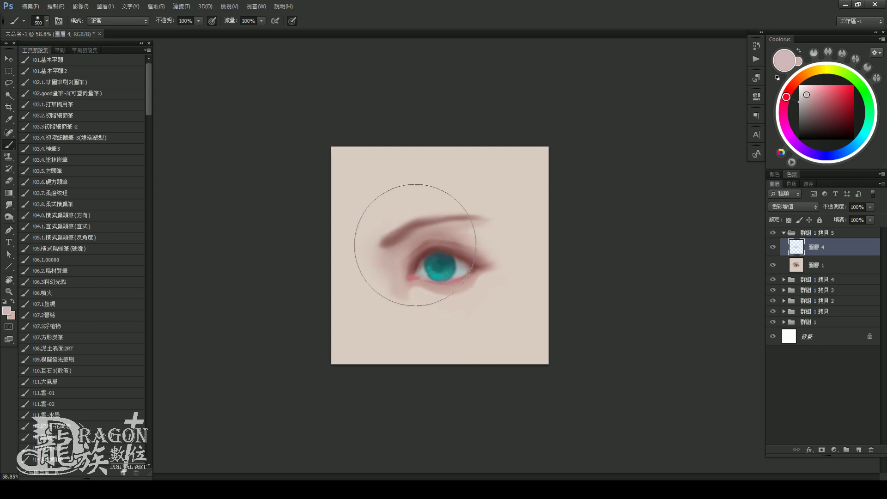
key(bracketleft)
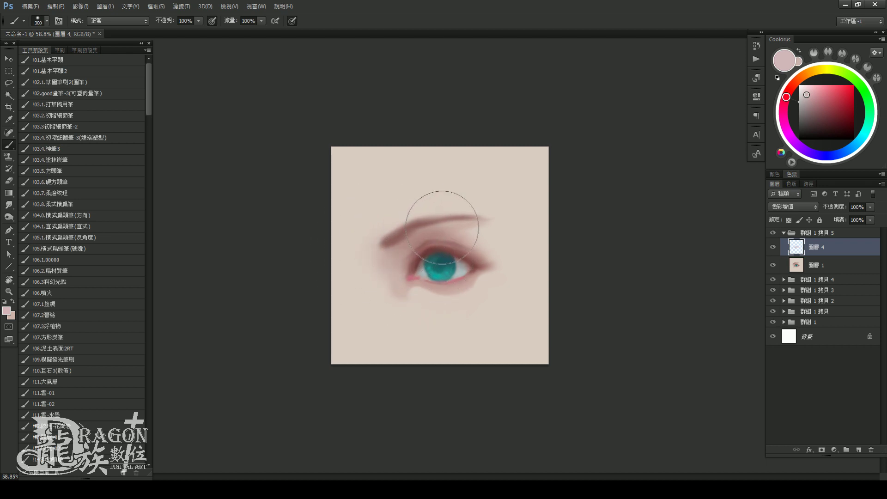
key(bracketleft)
key(bracketleft)
key(bracketleft)
key(bracketleft)
key(bracketleft)
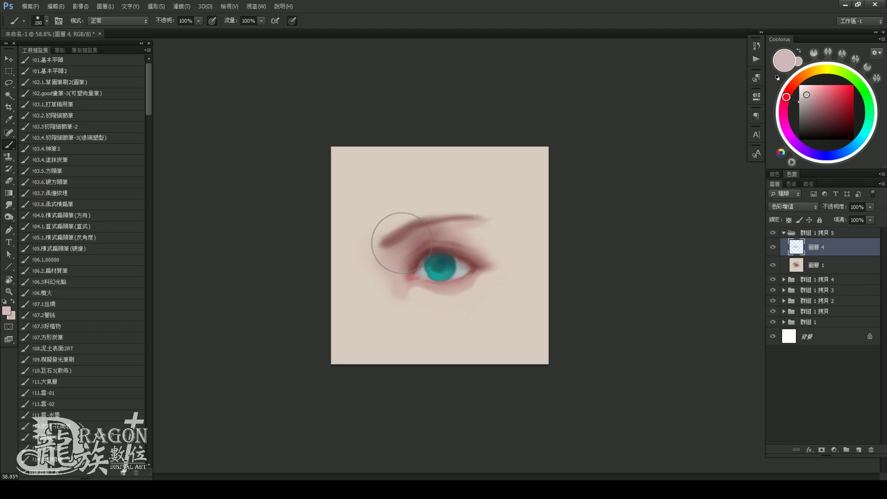
key(bracketright)
key(bracketright)
key(bracketright)
key(bracketright)
key(bracketright)
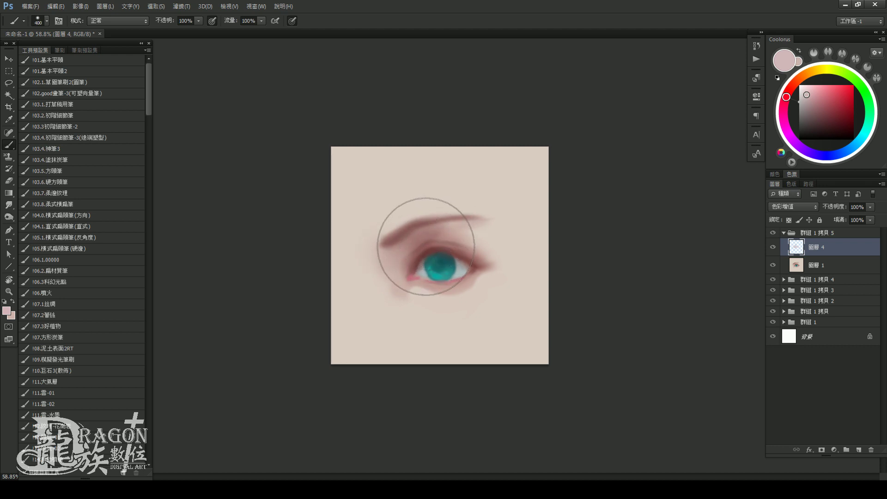
key(bracketright)
key(bracketright)
key(bracketleft)
key(bracketleft)
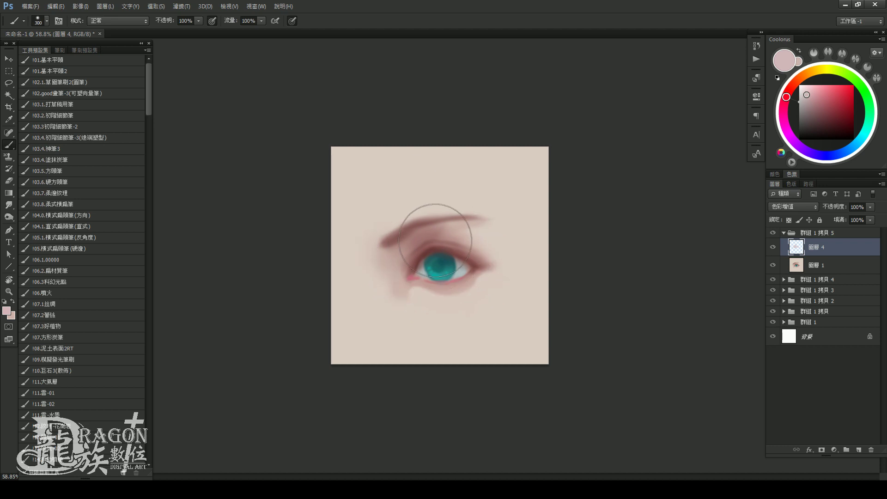
key(bracketleft)
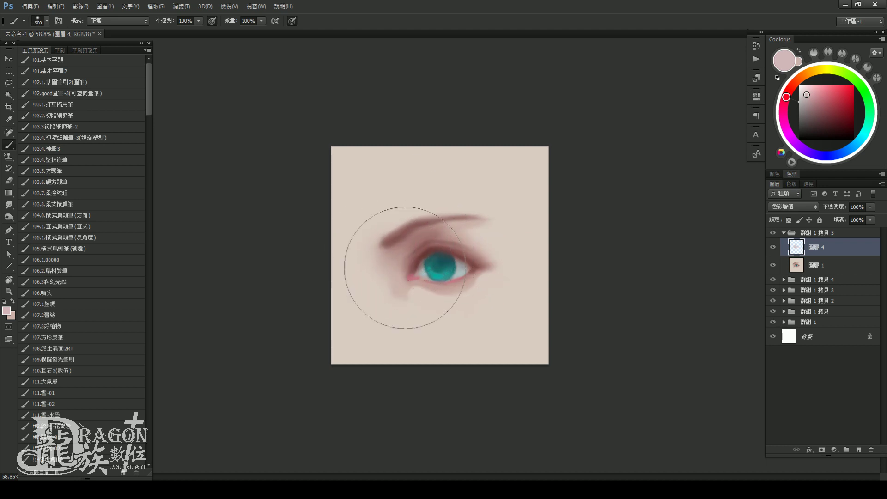
key(bracketleft)
key(bracketleft)
key(bracketleft)
Tint below the inner eye corner pink, hide 圖層 4 to compare, then merge it down
drag(395, 269, 400, 290)
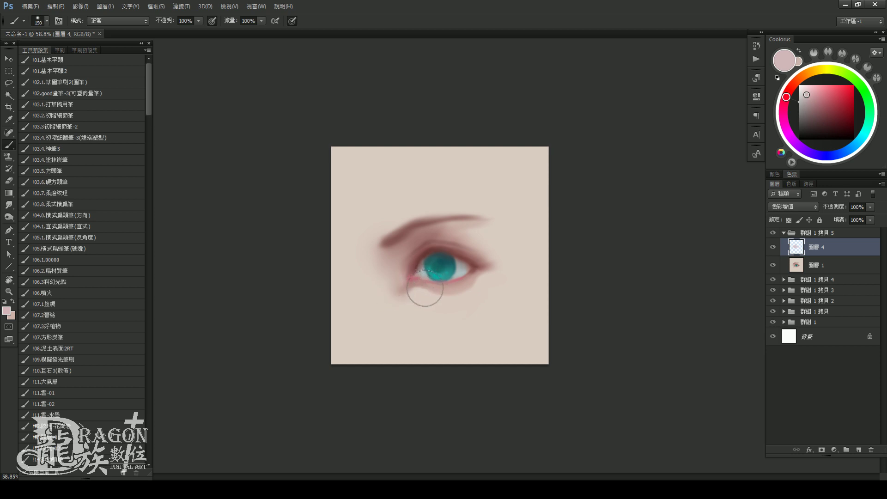
key(bracketright)
key(bracketright)
key(bracketright)
key(bracketright)
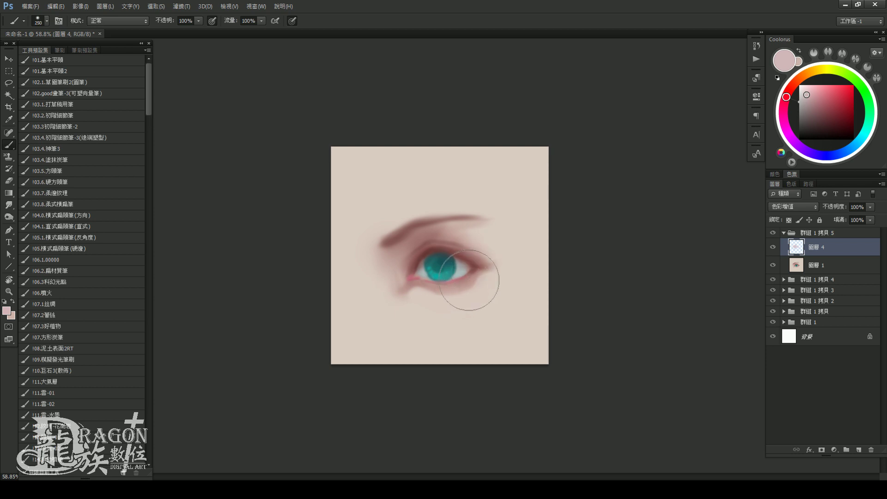
key(bracketleft)
key(bracketleft)
key(bracketleft)
key(bracketleft)
key(bracketleft)
click(802, 96)
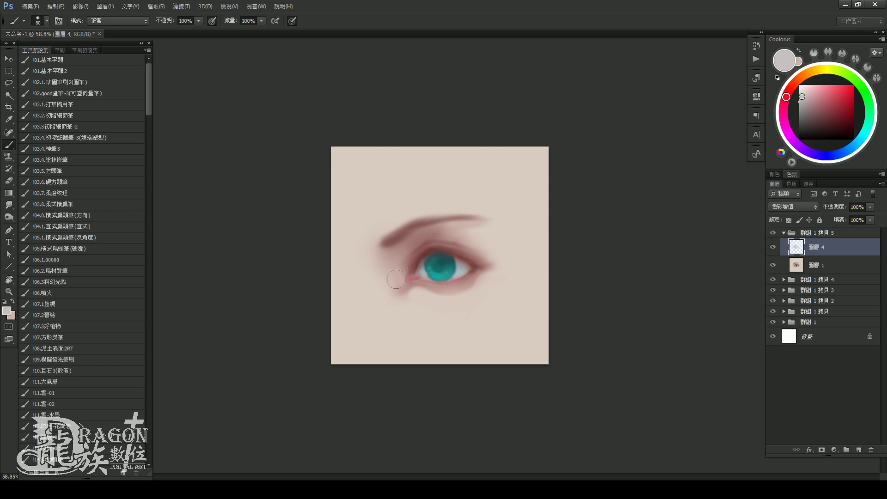
key(bracketright)
key(bracketright)
scroll(481, 248, down, 1)
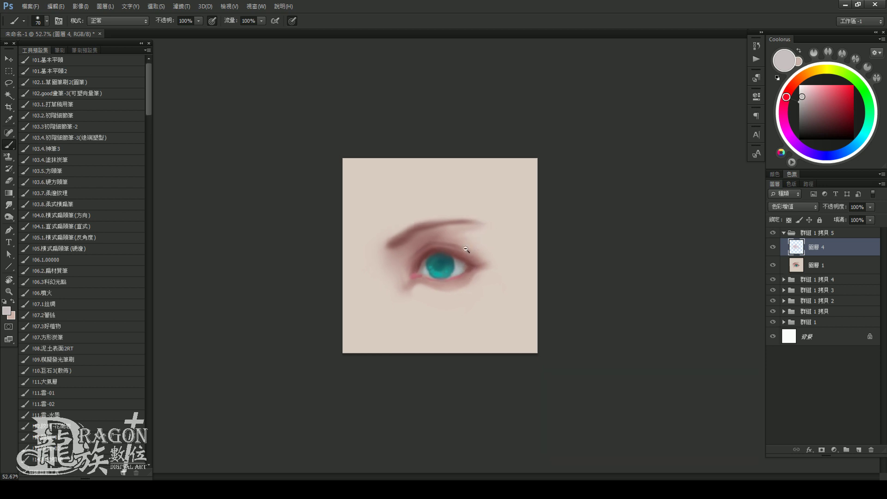
click(773, 247)
key(ctrl+e)
Add a new layer set to Overlay blending mode
key(ctrl+shift+n)
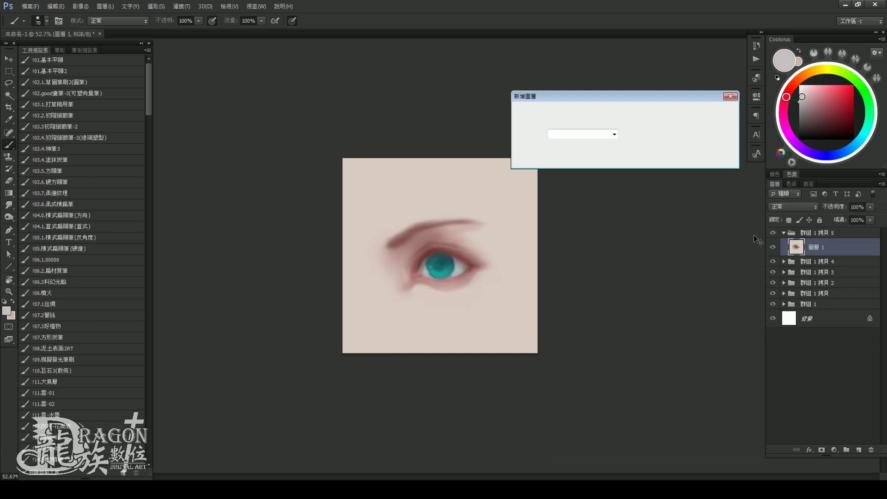
click(589, 148)
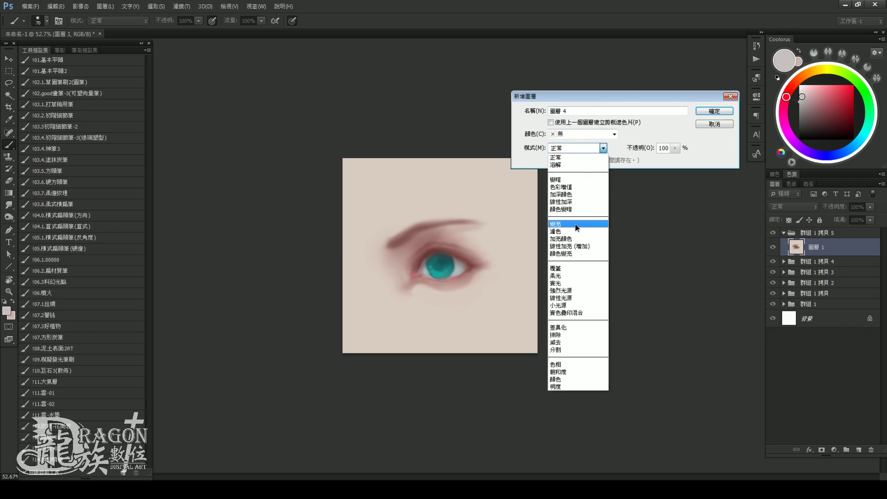
click(577, 270)
click(714, 111)
Glaze a muted mauve-pink over the outer upper eyelid corner with a ~200 px brush
drag(814, 95, 817, 100)
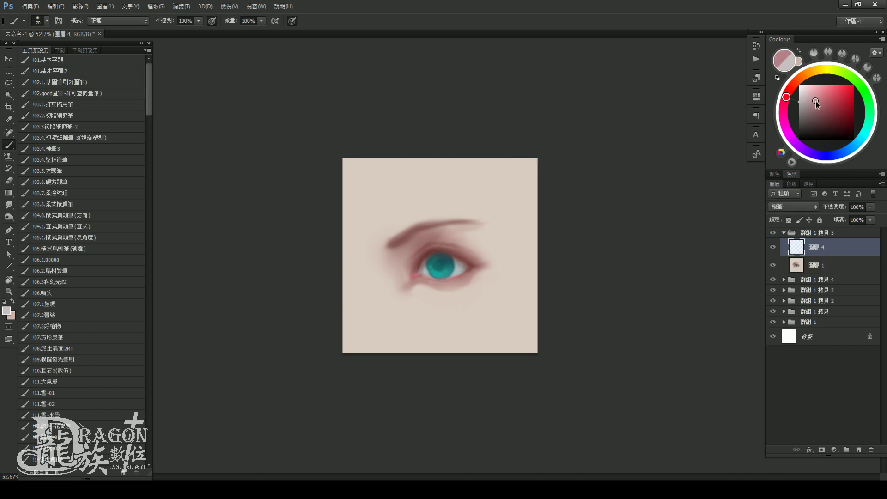
scroll(498, 215, up, 1)
mouse_move(466, 252)
mouse_down()
mouse_move(474, 262)
mouse_move(485, 253)
mouse_up()
key(bracketright)
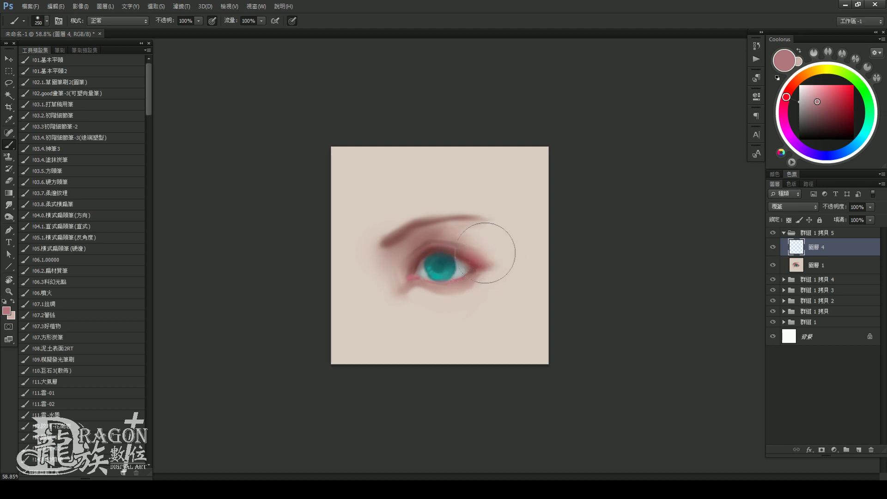
drag(816, 102, 816, 105)
drag(488, 261, 484, 222)
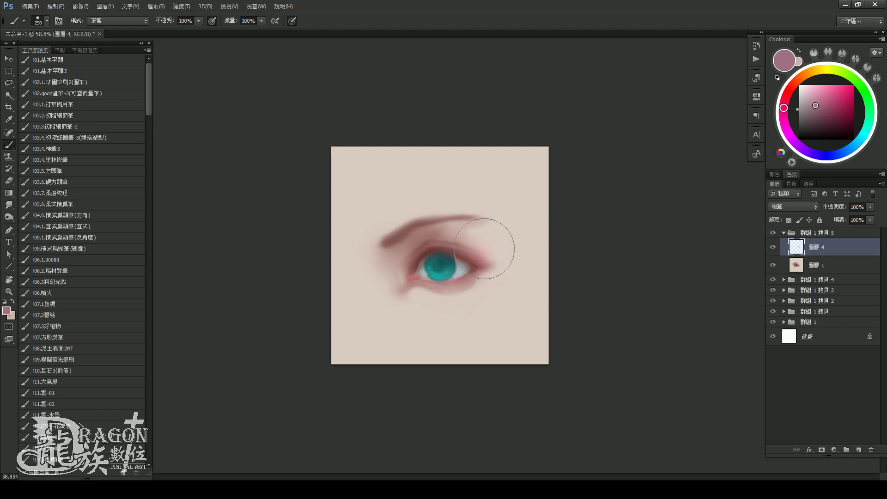
key([)
Switch to a lighter teal and size the brush for the iris
drag(862, 136, 867, 129)
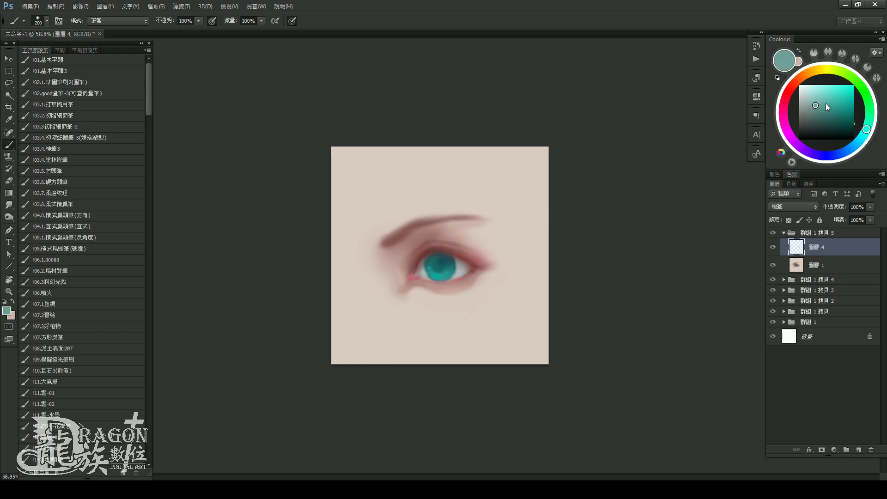
click(822, 106)
key([)
key([)
key([)
drag(822, 104, 822, 100)
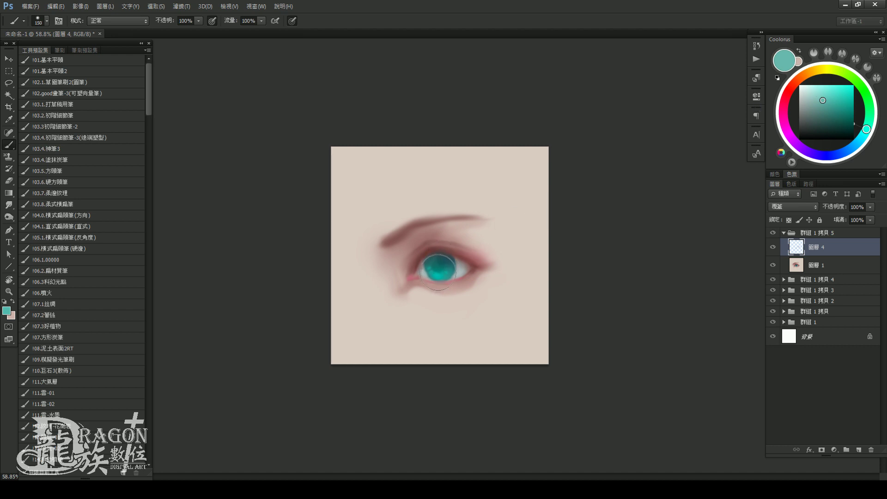
key(bracketleft)
key(bracketright)
Choose a dusty pinkish-magenta paint colour and enlarge the brush
click(789, 92)
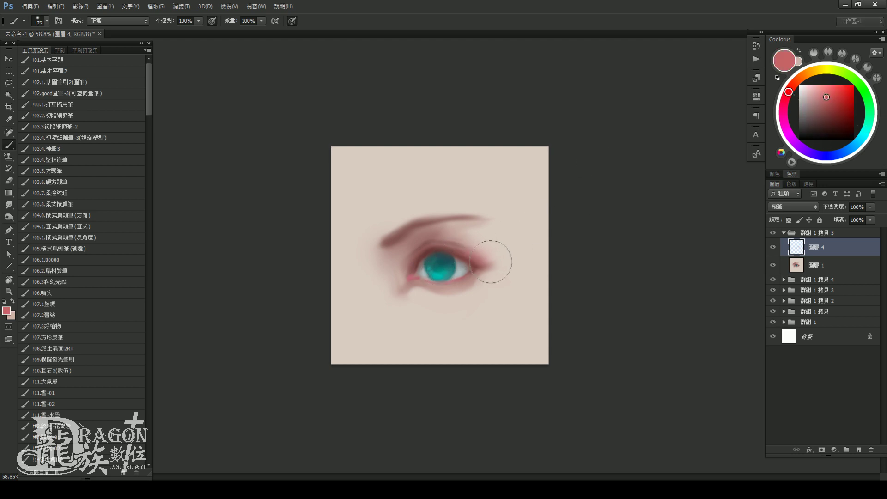
key(bracketright)
key(bracketright)
click(785, 103)
click(819, 98)
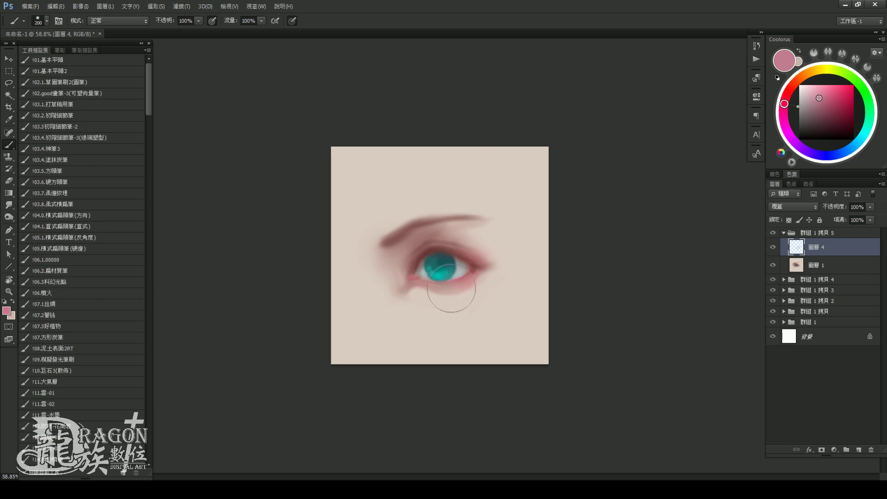
scroll(499, 231, down, 2)
scroll(488, 237, up, 1)
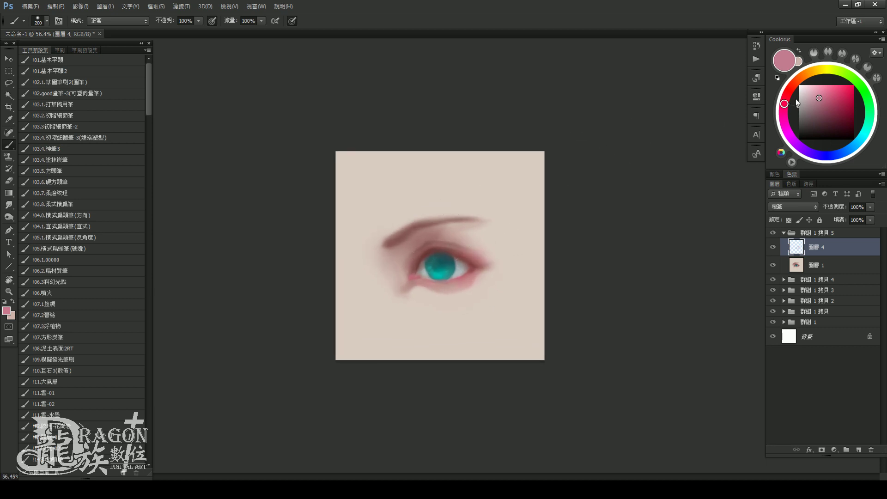
Pick a dark mauve, then merge Layer 4 down into Layer 1 with Ctrl+E
click(817, 115)
click(783, 113)
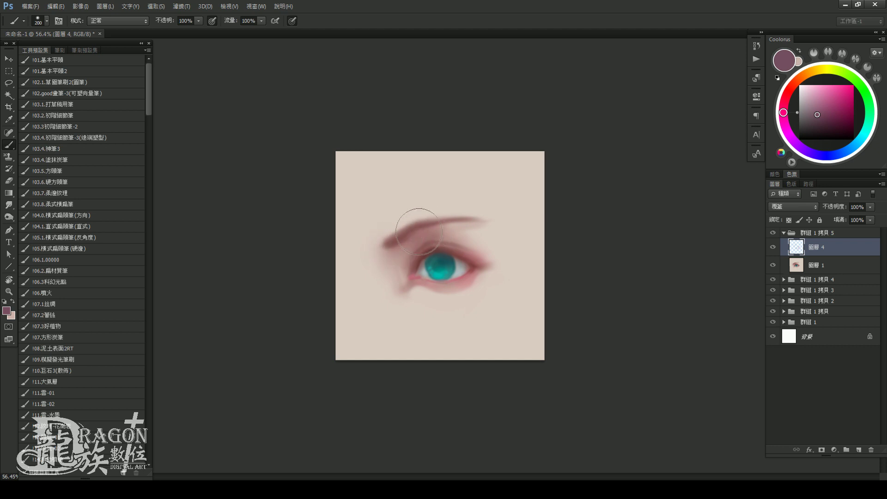
alt+click(544, 268)
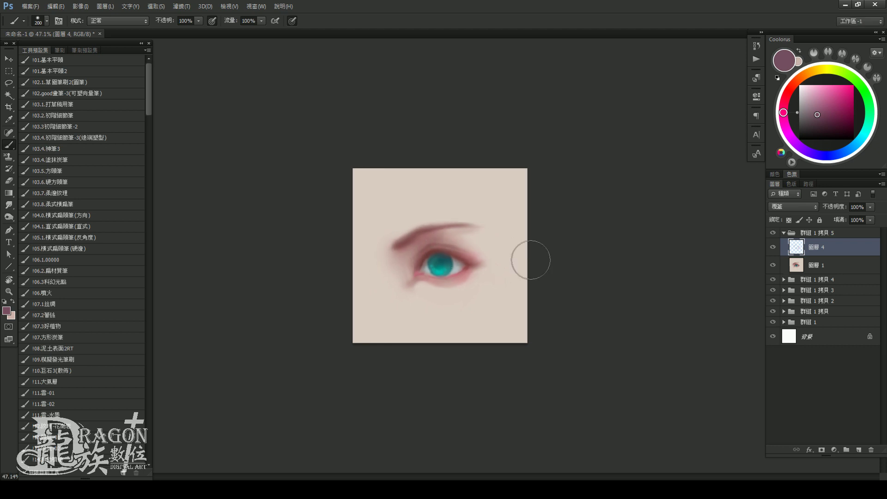
ctrl+click(621, 263)
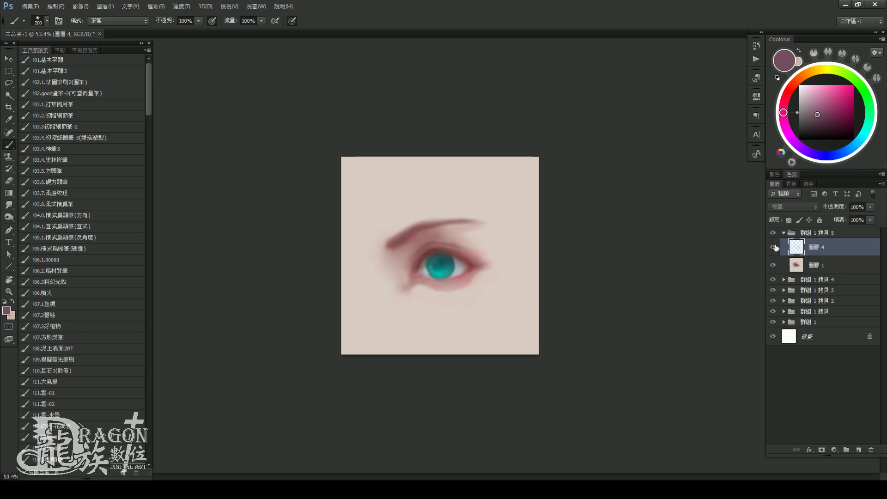
key(ctrl+e)
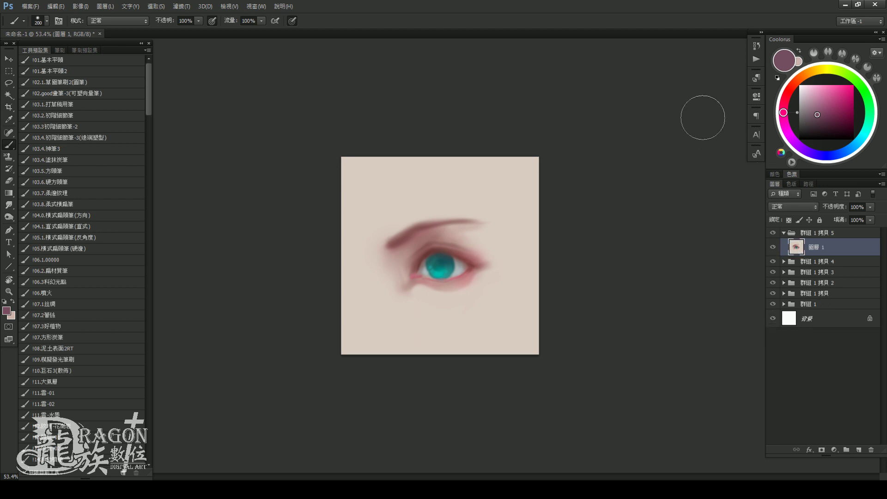
Zoom in on the eye and shrink the brush for fine iris detail
scroll(626, 255, up, 1)
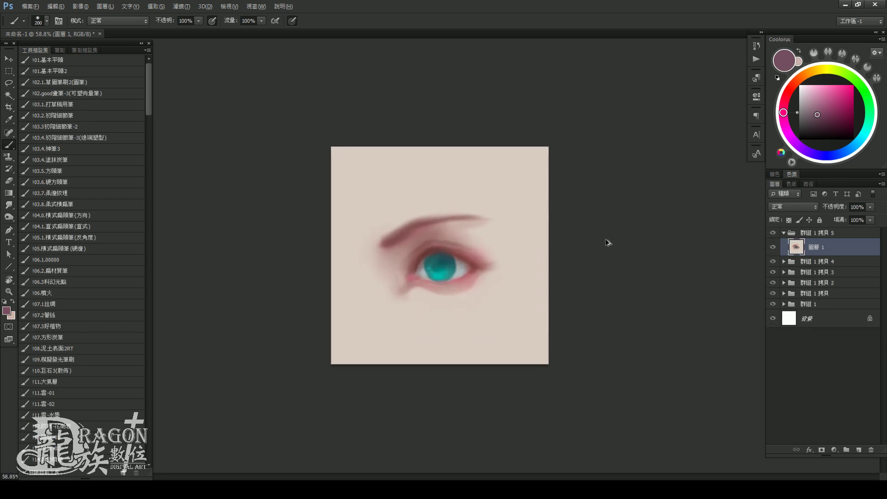
scroll(515, 237, up, 1)
drag(515, 237, 521, 237)
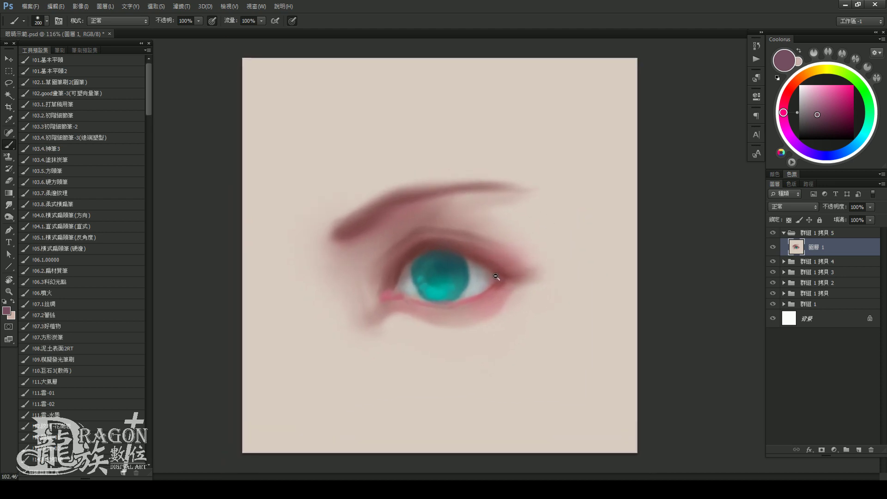
drag(503, 272, 403, 262)
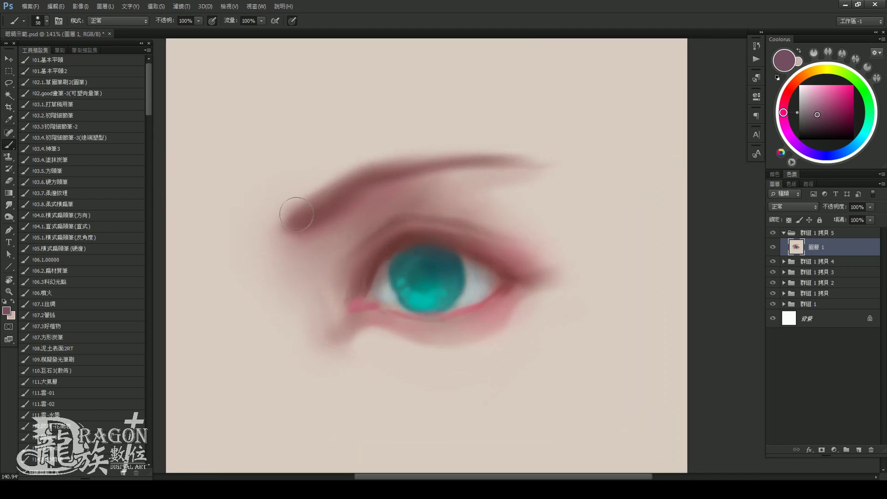
Sample the iris teal, darken it, and paint the iris centre darker
alt+click(432, 272)
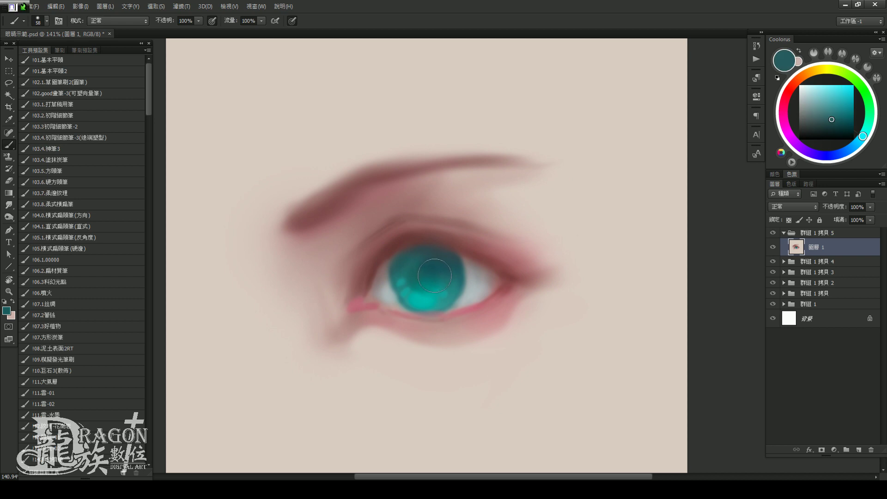
drag(416, 262, 406, 259)
drag(834, 116, 839, 123)
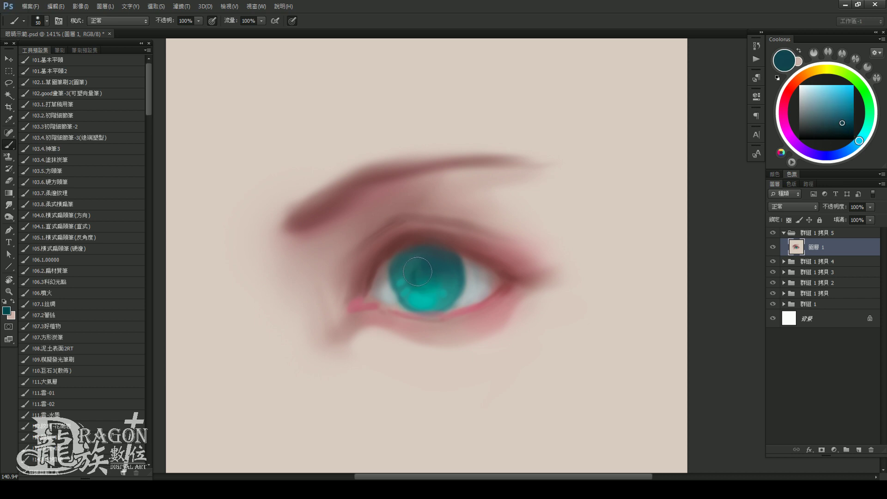
key(bracketright)
key(bracketright)
drag(417, 271, 424, 269)
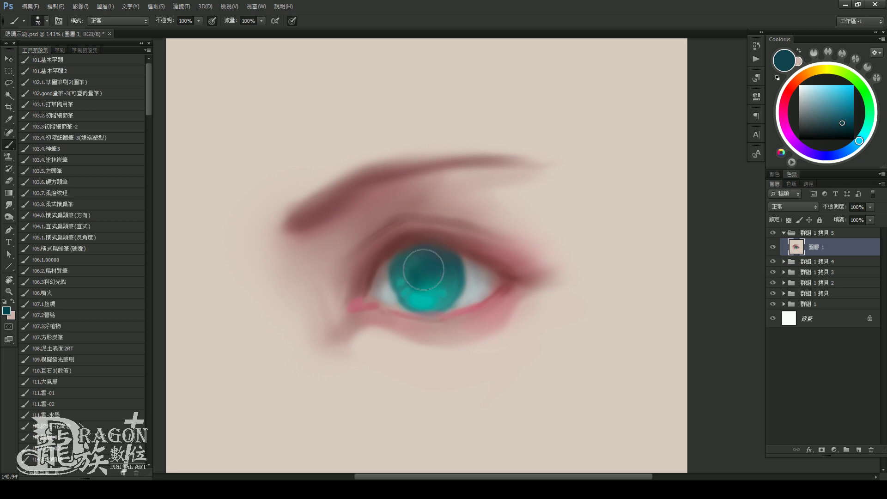
Dab dark teal on the lower-left iris edge and brighten lower-left cyan highlights
key(bracketleft)
key(bracketleft)
key(bracketleft)
key(bracketleft)
key(bracketright)
key(bracketright)
key(bracketright)
key(bracketleft)
drag(392, 276, 391, 289)
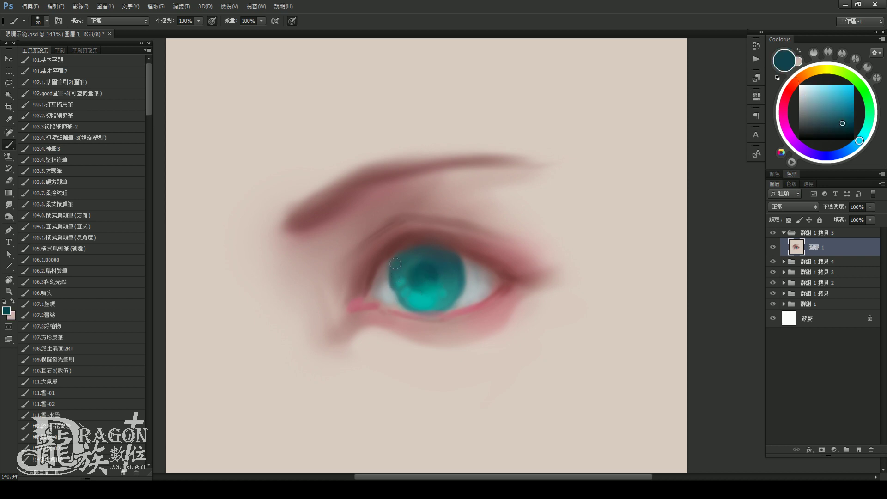
scroll(401, 264, down, 2)
key(bracketright)
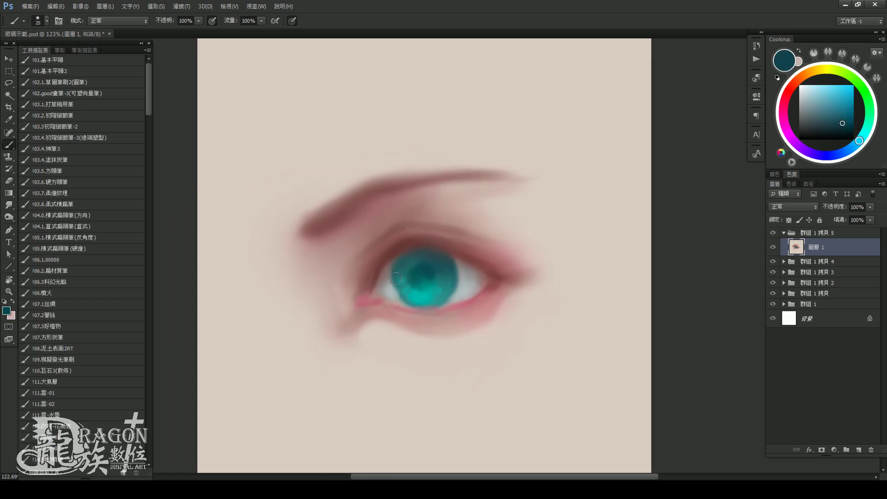
scroll(409, 254, up, 2)
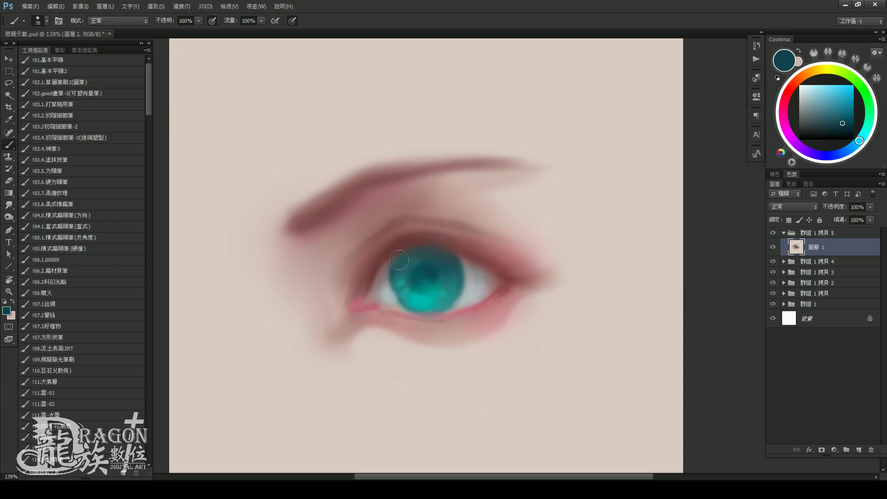
drag(396, 280, 396, 251)
drag(455, 270, 410, 292)
Darken the iris's upper-right area and lighten its lower left around the pupil
key(bracketright)
key(bracketright)
key(bracketright)
mouse_move(444, 283)
mouse_down()
mouse_move(443, 261)
mouse_move(407, 273)
mouse_move(426, 274)
mouse_up()
key(bracketleft)
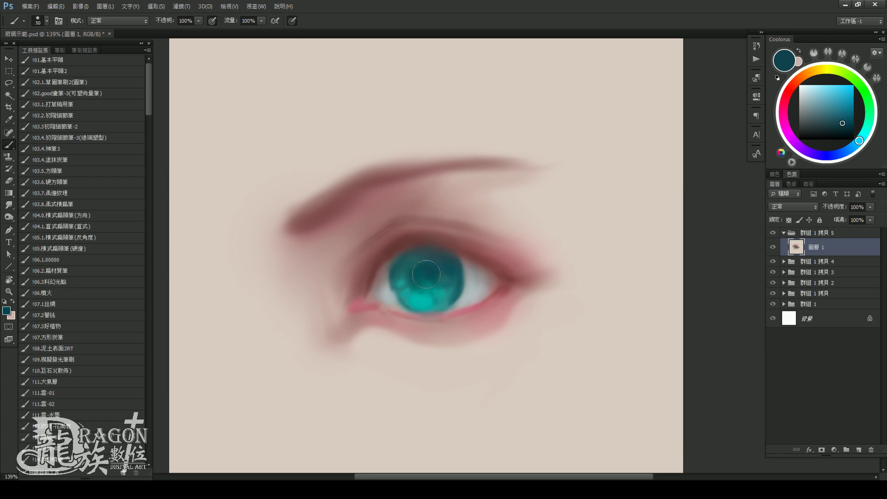
key(bracketleft)
key(bracketright)
key(bracketright)
key(bracketright)
drag(435, 272, 423, 289)
Darken the teal around the pupil and across the iris's upper right
key(bracketleft)
key(bracketright)
mouse_move(413, 274)
mouse_down()
mouse_move(416, 287)
mouse_move(400, 298)
mouse_up()
key(bracketleft)
key(bracketright)
drag(416, 257, 455, 265)
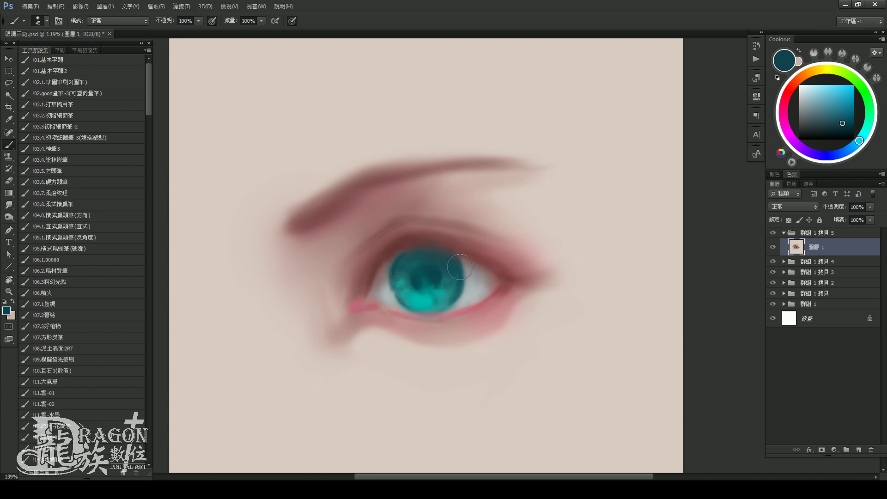
scroll(444, 279, down, 1)
scroll(434, 276, down, 4)
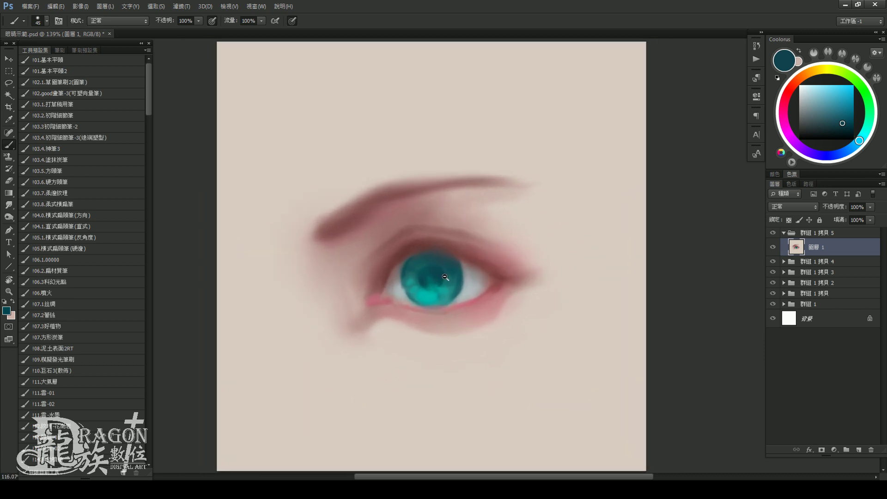
Dab light and dark tones on the left iris and darken its lower-right rim
scroll(434, 276, down, 1)
scroll(437, 276, down, 1)
scroll(437, 276, up, 5)
key(bracketright)
mouse_move(421, 266)
mouse_down()
mouse_move(402, 282)
mouse_move(416, 265)
mouse_up()
key(bracketleft)
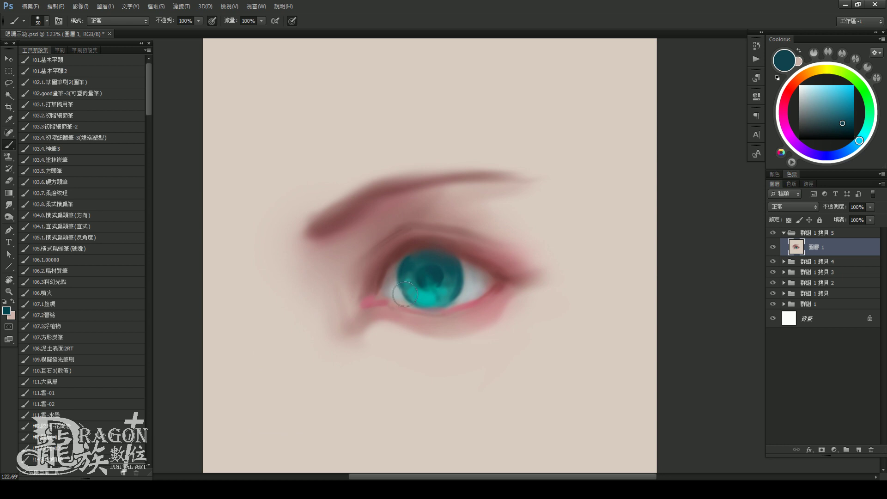
drag(465, 305, 463, 283)
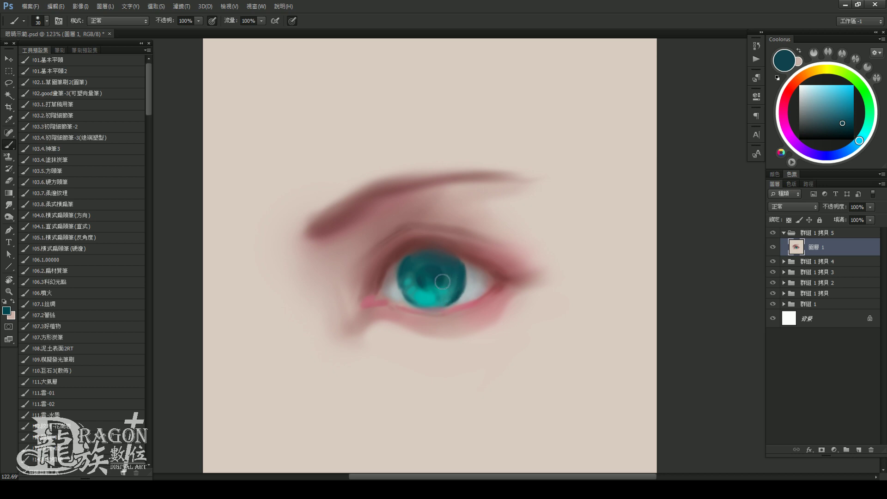
Sample the iris and set a slightly lighter teal paint colour
key(bracketright)
key(bracketright)
alt+click(455, 287)
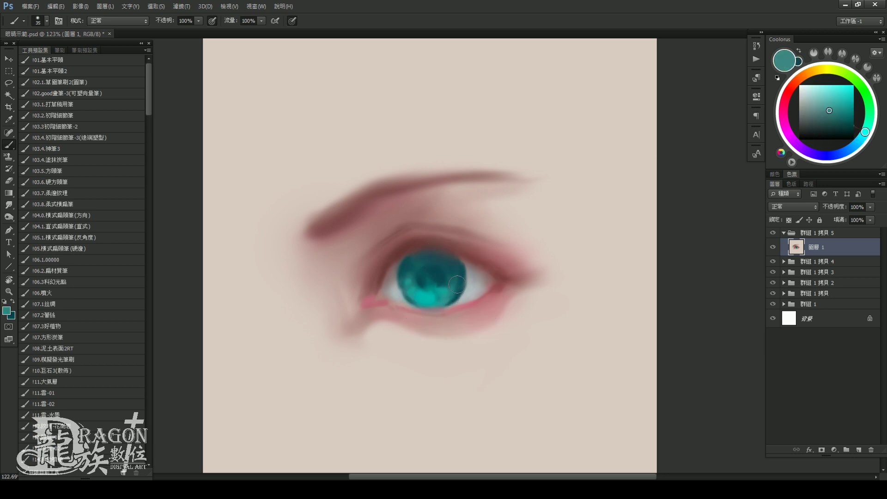
key(bracketleft)
alt+click(416, 286)
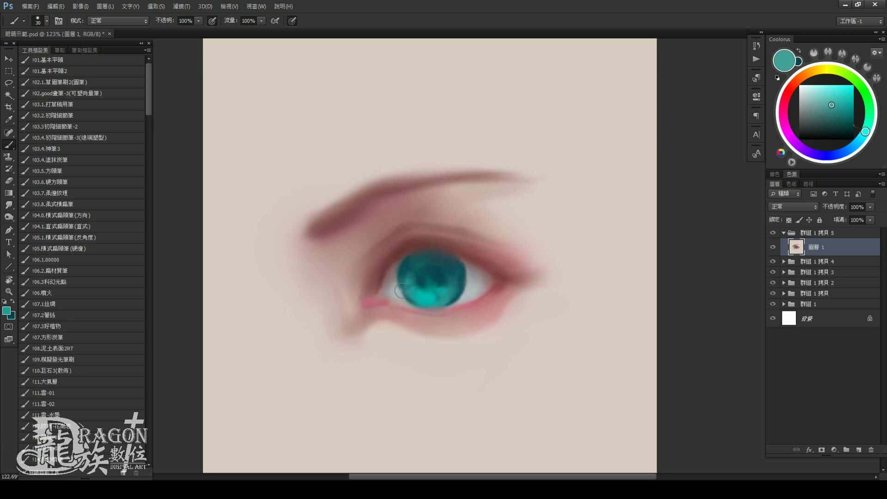
alt+click(445, 283)
click(835, 97)
key(bracketleft)
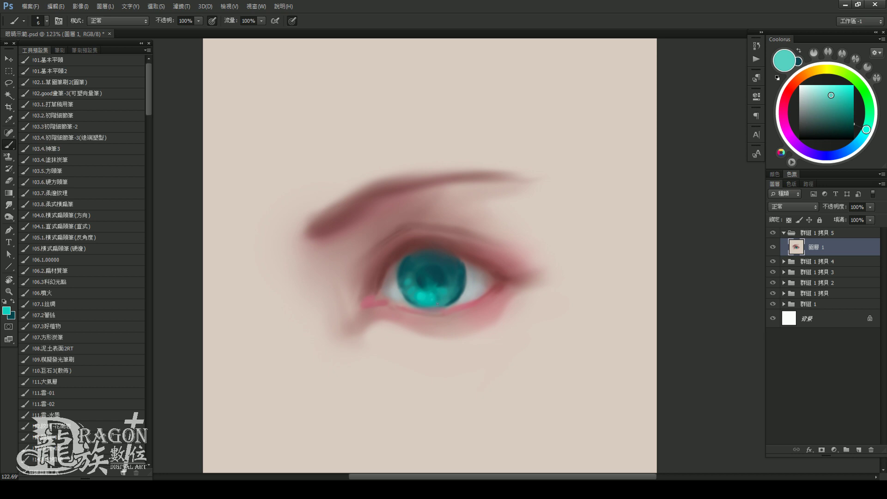
Paint a darker teal band across the iris's upper half around the pupil
alt+click(438, 277)
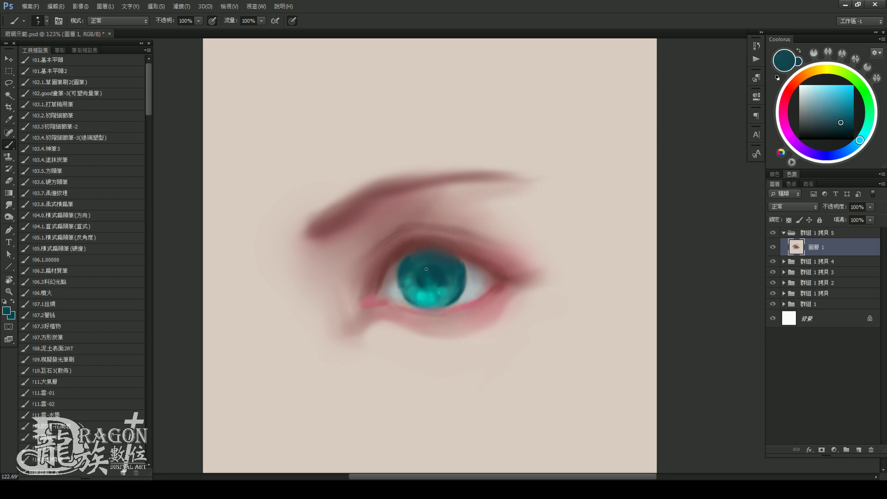
click(845, 125)
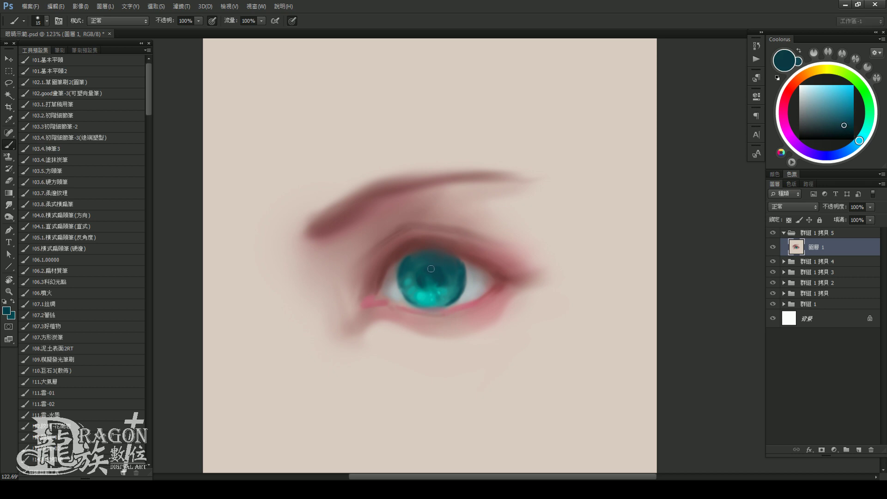
key(bracketright)
key(bracketright)
key(bracketright)
key(bracketright)
key(bracketright)
key(bracketright)
key(bracketright)
drag(431, 266, 445, 269)
key(bracketleft)
key(bracketleft)
key(bracketleft)
drag(468, 254, 476, 266)
Tune the pale blue-grey and shade the eye white right of the iris
alt+click(476, 268)
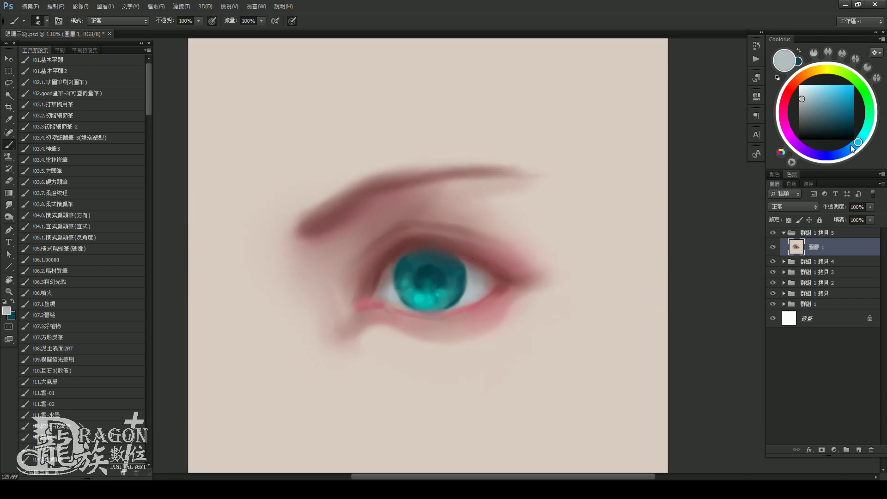
drag(853, 148, 853, 136)
key(bracketright)
key(bracketright)
key(bracketright)
drag(805, 100, 811, 100)
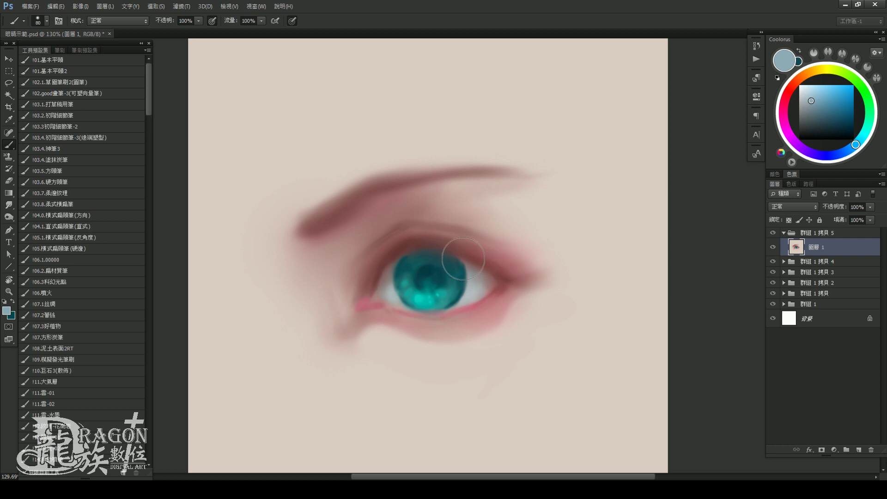
key(bracketright)
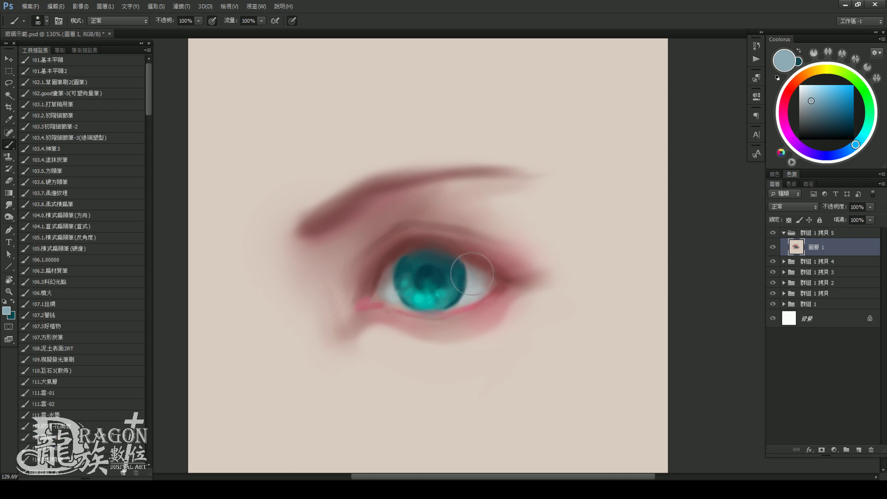
drag(469, 268, 487, 286)
Lighten the eye white near the lower lid, outer corner and inner corner
key(bracketleft)
key(bracketleft)
key(bracketleft)
drag(467, 303, 477, 297)
key(bracketright)
key(bracketright)
key(bracketright)
drag(478, 283, 491, 286)
drag(380, 279, 386, 286)
Lighten the eye white left of the iris with a darker blue-grey, then zoom out
click(816, 104)
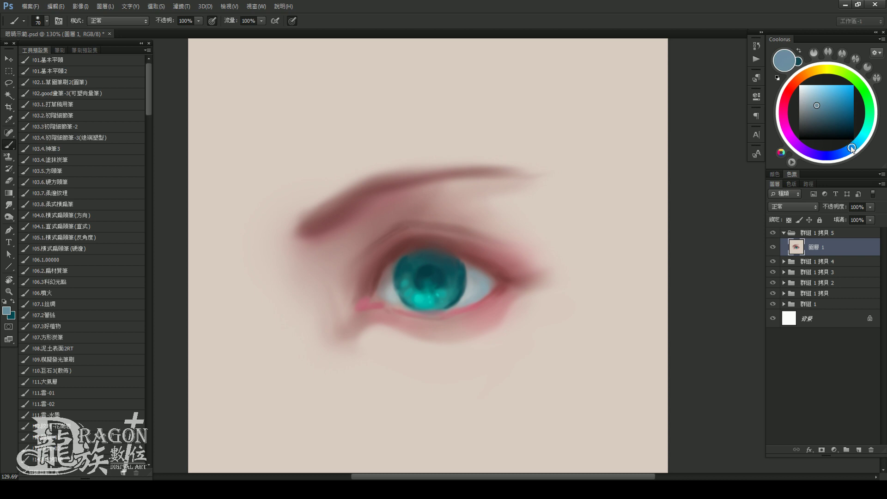
key(bracketright)
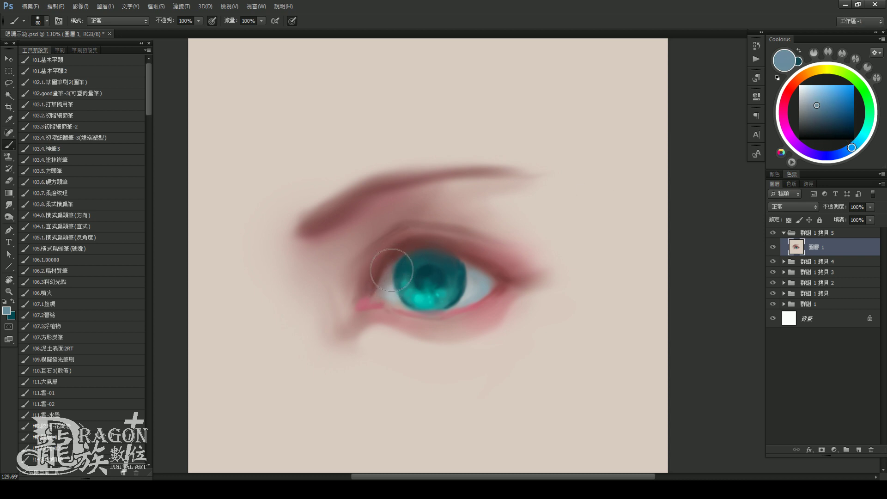
key(bracketleft)
key(bracketleft)
drag(392, 270, 390, 288)
alt+click(426, 242)
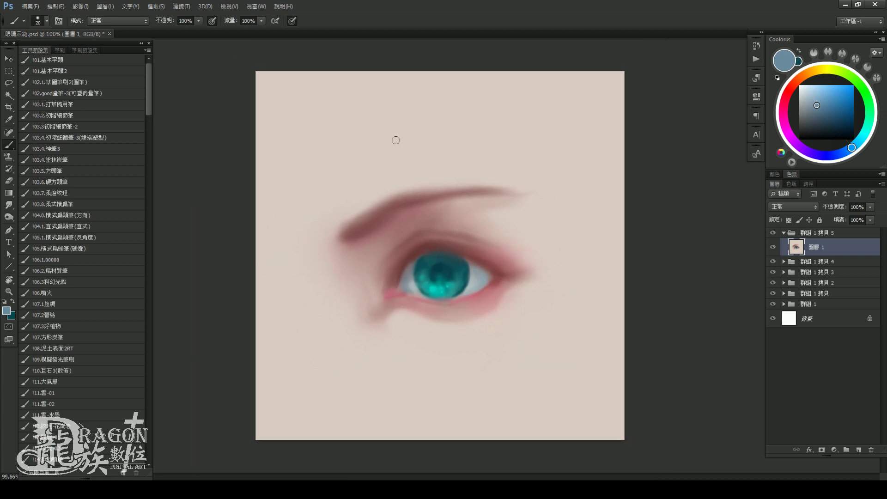
Smudge and reshape the eyebrow's inner end
alt+click(429, 248)
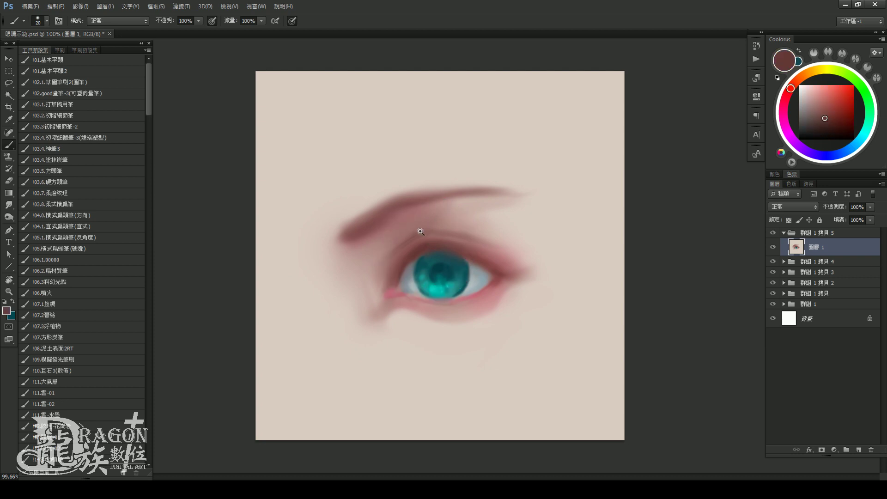
drag(420, 231, 390, 218)
key(r)
mouse_move(379, 220)
mouse_down()
mouse_move(356, 198)
mouse_move(353, 216)
mouse_move(388, 182)
mouse_move(382, 193)
mouse_move(416, 182)
mouse_up()
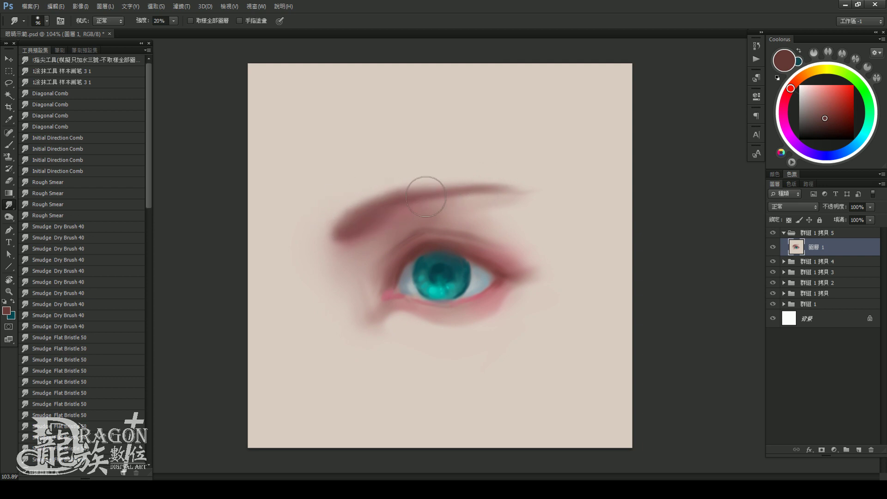
alt+right_click(413, 230)
key(bracketright)
key(bracketright)
key(bracketright)
key(bracketright)
Paint sampled light pink-beige skin tones around the inner eye corner
key(b)
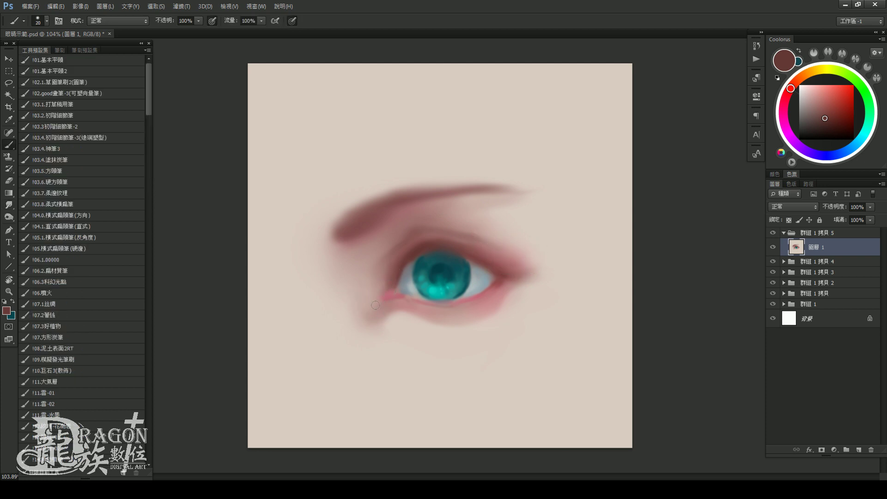
alt+click(356, 292)
key(bracketright)
key(bracketright)
key(bracketright)
key(bracketright)
key(bracketright)
key(bracketright)
key(bracketright)
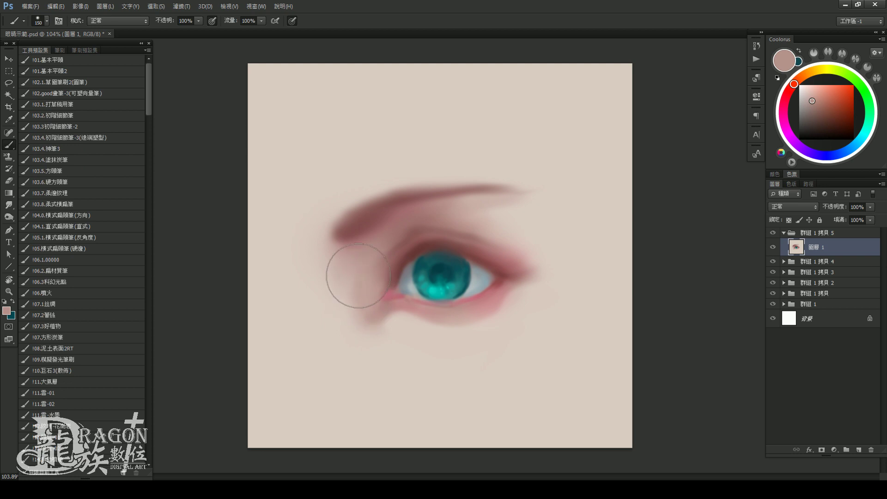
mouse_move(358, 276)
mouse_down()
mouse_move(338, 254)
mouse_move(347, 292)
mouse_move(341, 254)
mouse_move(366, 304)
mouse_move(317, 254)
mouse_move(356, 313)
mouse_up()
alt+click(361, 313)
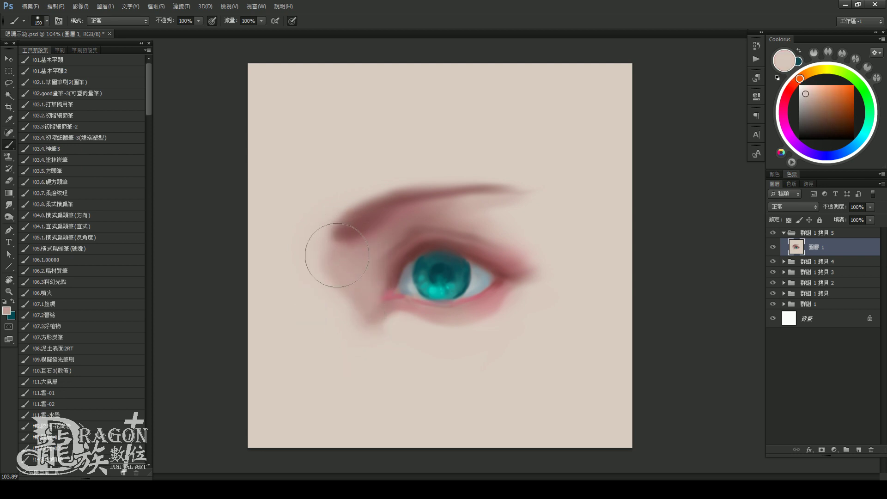
alt+click(353, 222)
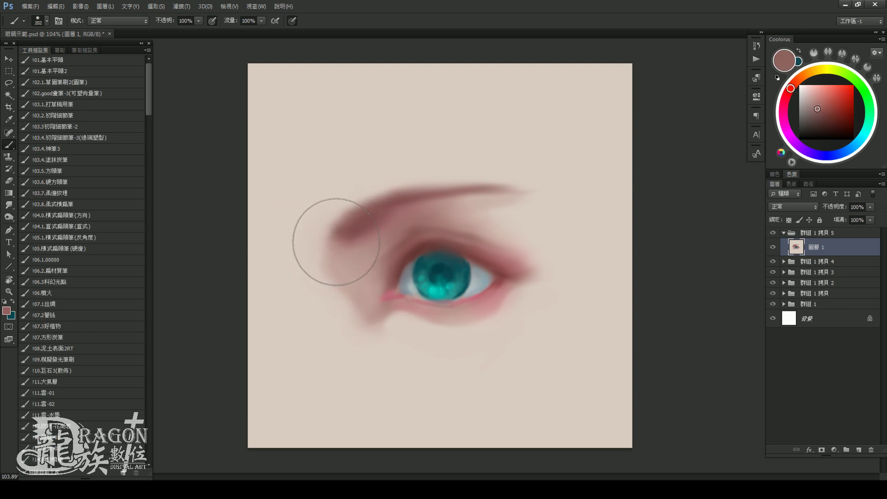
alt+click(342, 278)
mouse_move(360, 313)
mouse_down()
mouse_move(353, 293)
mouse_move(362, 282)
mouse_up()
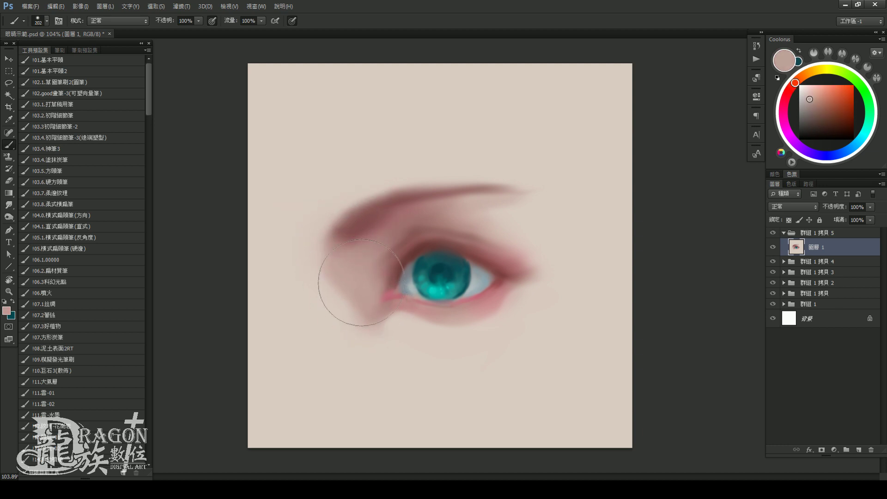
alt+click(361, 313)
Smudge the skin below the inner corner and soften the pink under the lower lid
key(r)
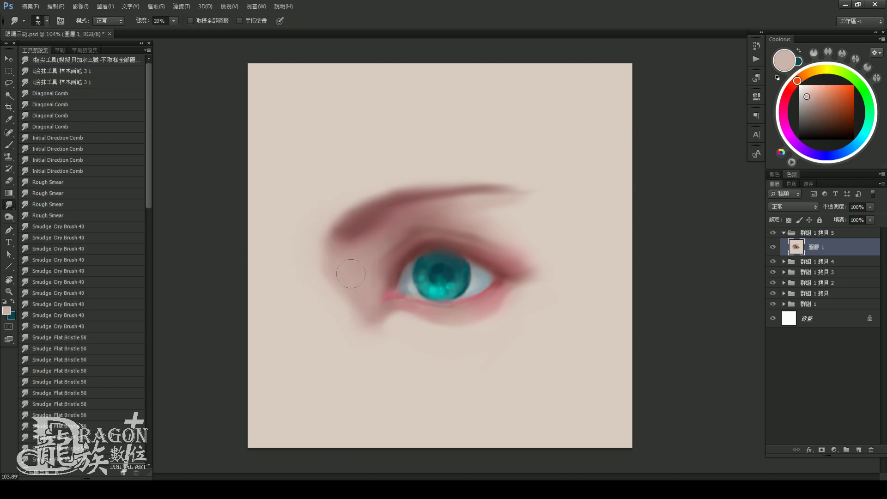
key(bracketright)
key(bracketright)
key(bracketright)
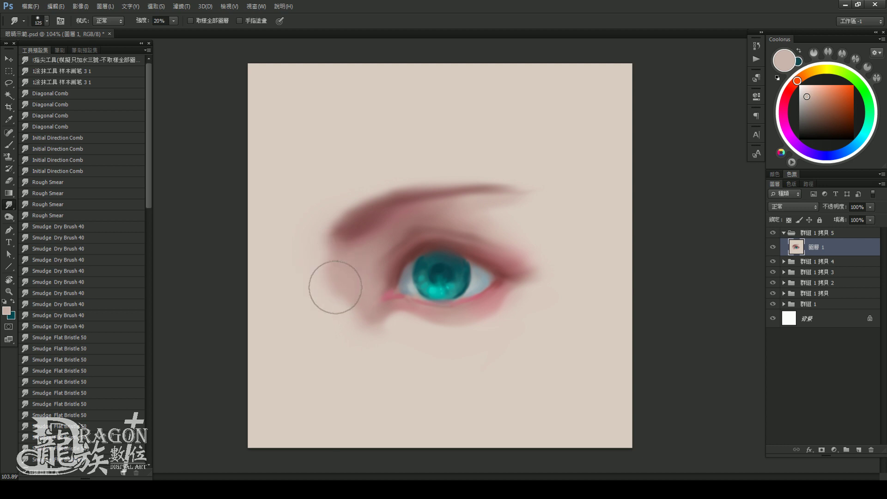
key(bracketleft)
key(bracketleft)
mouse_move(345, 297)
mouse_down()
mouse_move(378, 316)
mouse_move(386, 341)
mouse_move(396, 333)
mouse_up()
key(bracketright)
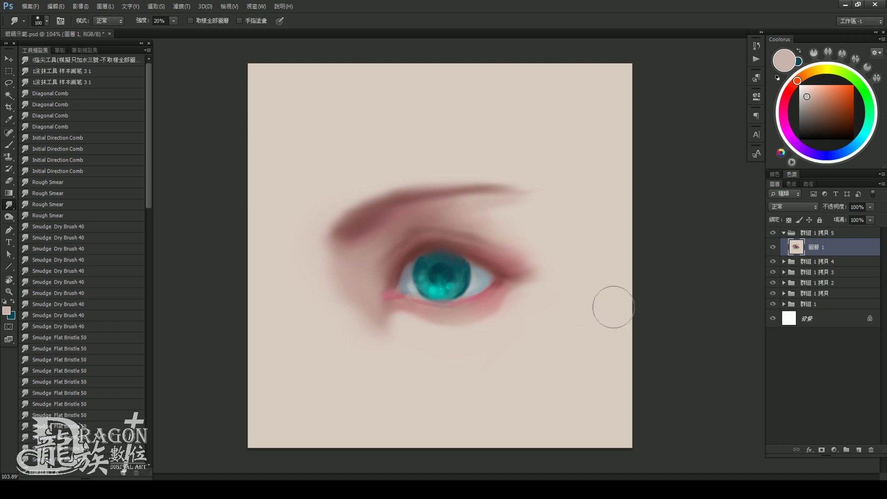
key(bracketleft)
key(bracketleft)
key(bracketleft)
mouse_move(419, 327)
mouse_down()
mouse_move(397, 315)
mouse_move(415, 323)
mouse_up()
Smudge the red outer eye corner outward to blend it into the skin
key(bracketright)
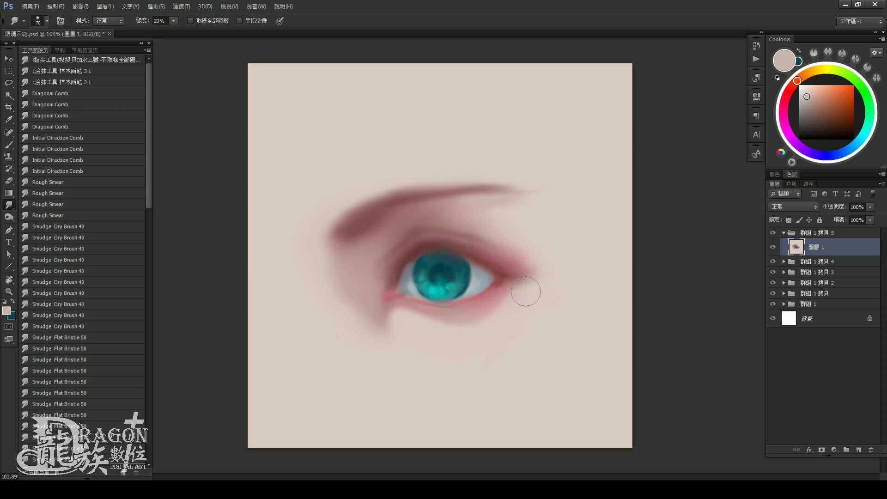
key(bracketleft)
key(bracketleft)
key(bracketleft)
key(bracketright)
key(bracketright)
key(bracketright)
key(bracketright)
key(bracketright)
drag(528, 290, 545, 268)
key(b)
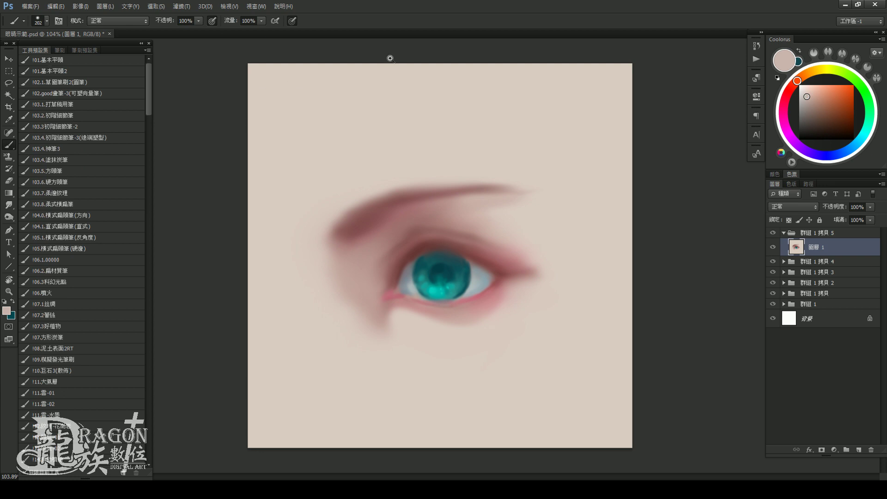
scroll(469, 189, down, 1)
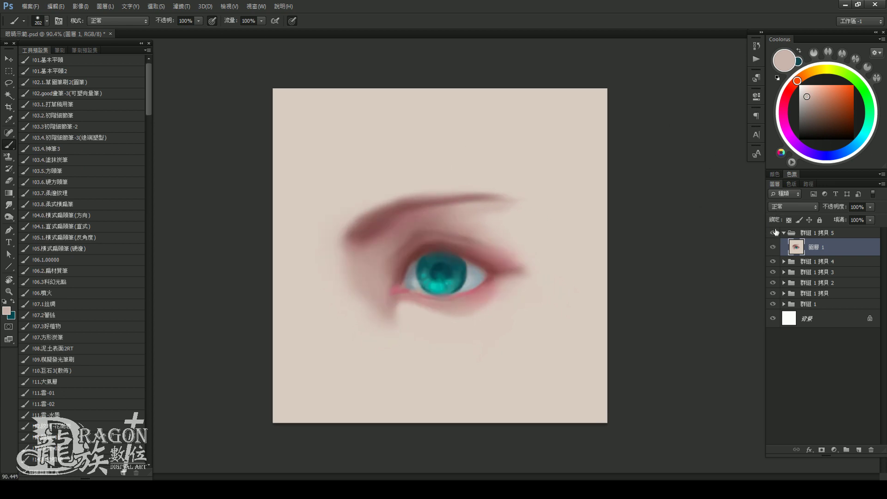
scroll(688, 256, up, 1)
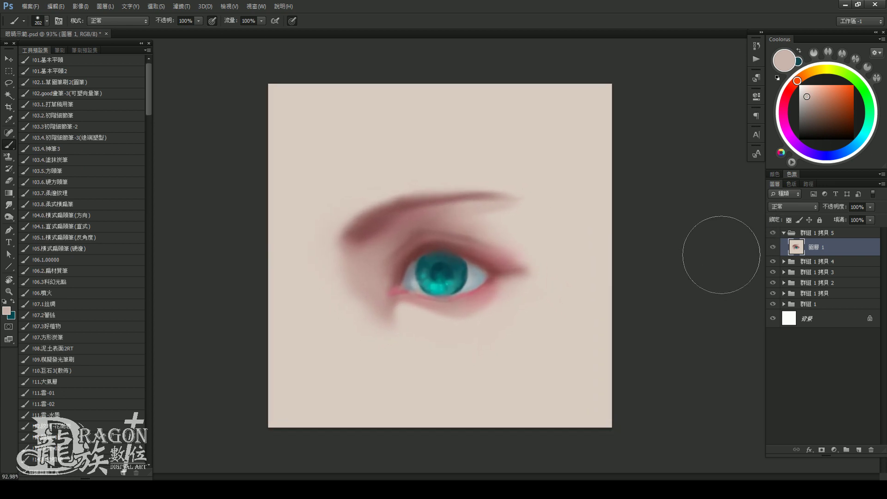
Duplicate the top eye group into 群組 1 拷貝 6 and add new layer 圖層 4 inside it
click(784, 233)
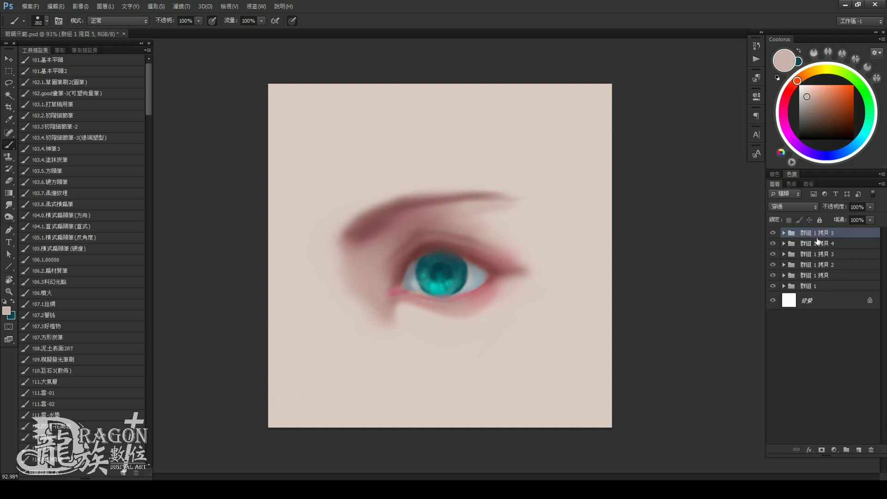
key(ctrl+j)
click(784, 232)
click(816, 248)
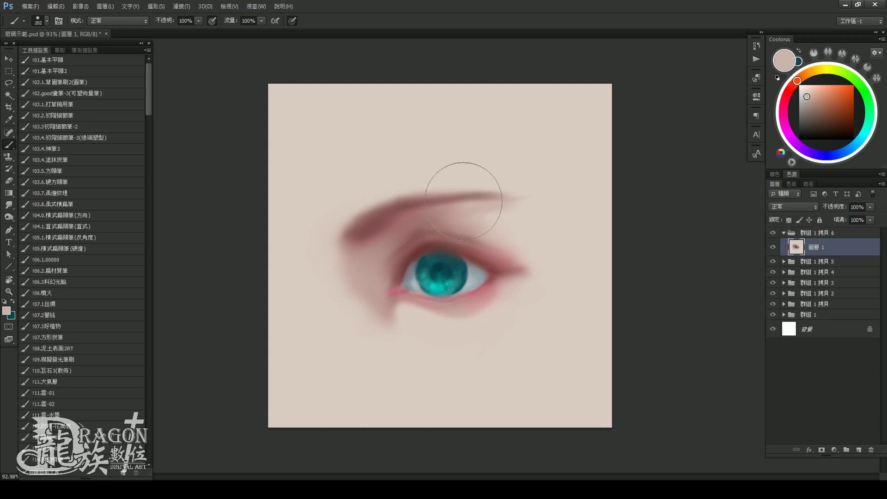
scroll(460, 231, down, 4)
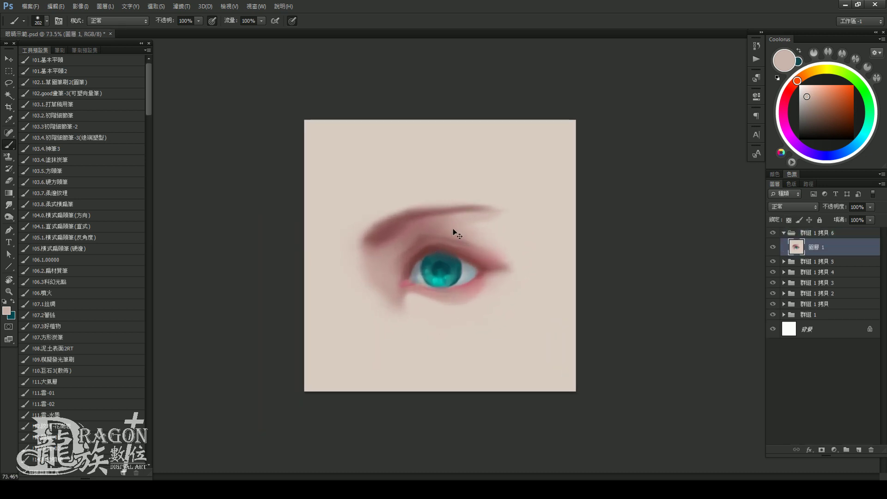
key(ctrl+shift+n)
key(Return)
Paint a dark reddish-brown lash at the upper lid's inner corner with a small soft brush
click(84, 148)
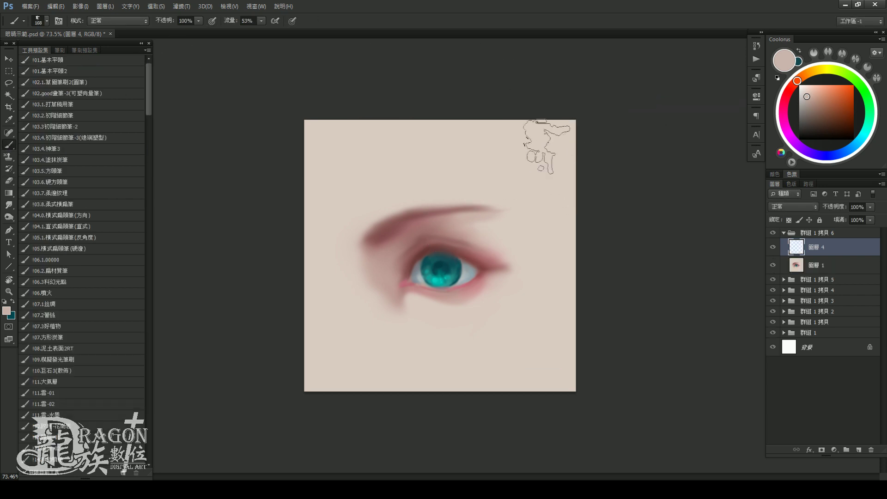
alt+click(430, 250)
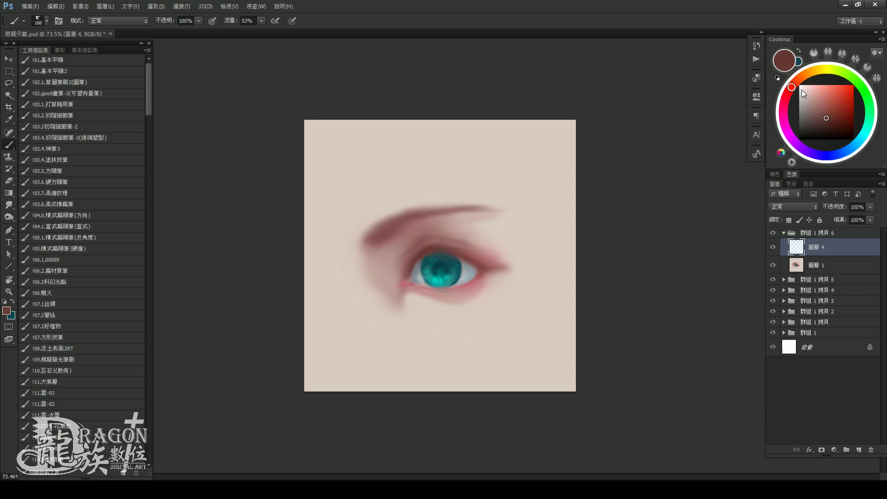
click(833, 122)
scroll(495, 228, up, 1)
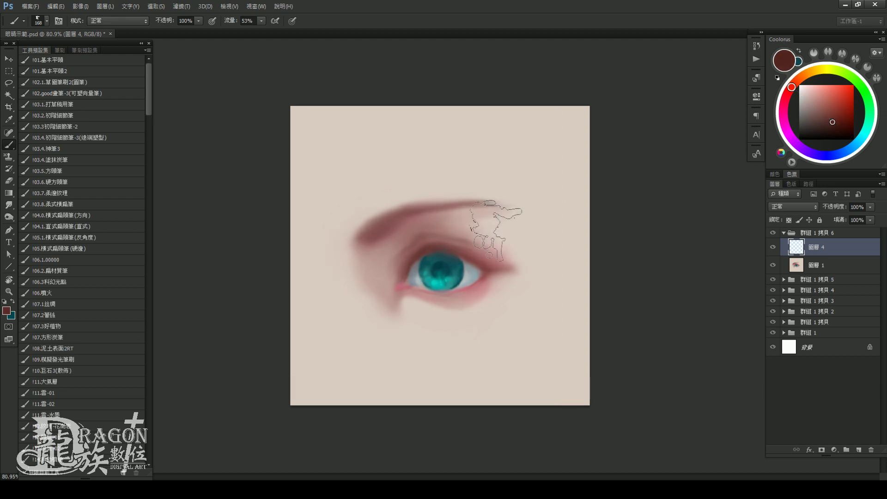
key(bracketleft)
key(bracketleft)
key(bracketleft)
drag(410, 257, 398, 258)
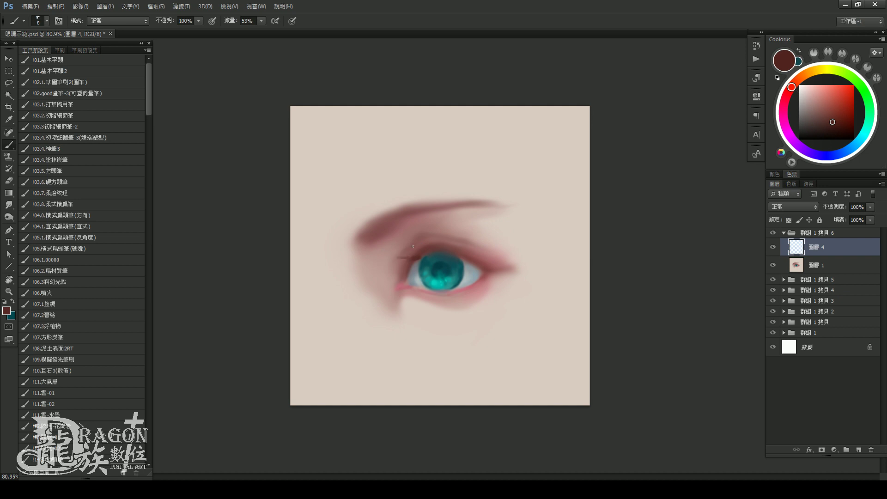
Refine the lash colour toward a deeper red and set a fine brush tip
mouse_move(818, 106)
mouse_down()
mouse_move(828, 111)
mouse_move(787, 94)
mouse_up()
click(832, 111)
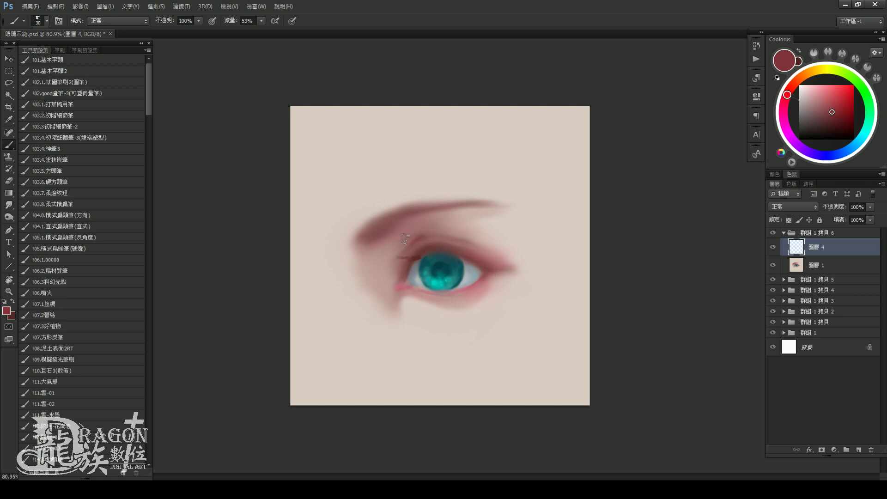
key(bracketright)
key(bracketleft)
key(bracketleft)
key(bracketleft)
alt+click(421, 253)
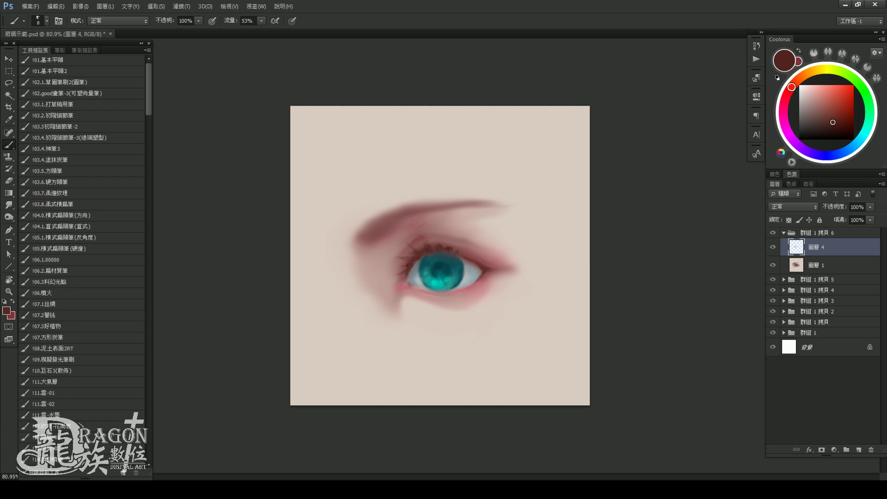
Sample pinks from the eye rim and a dark reddish-brown for the eyebrow
alt+click(401, 285)
alt+click(385, 295)
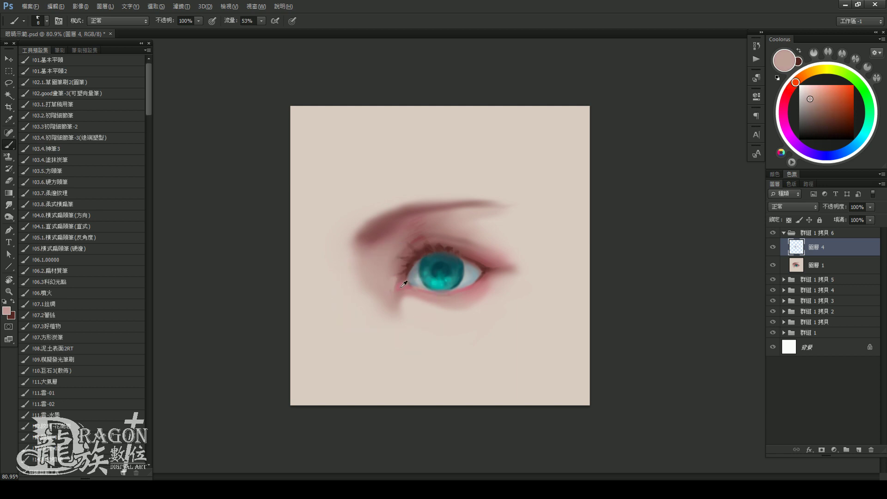
alt+click(399, 287)
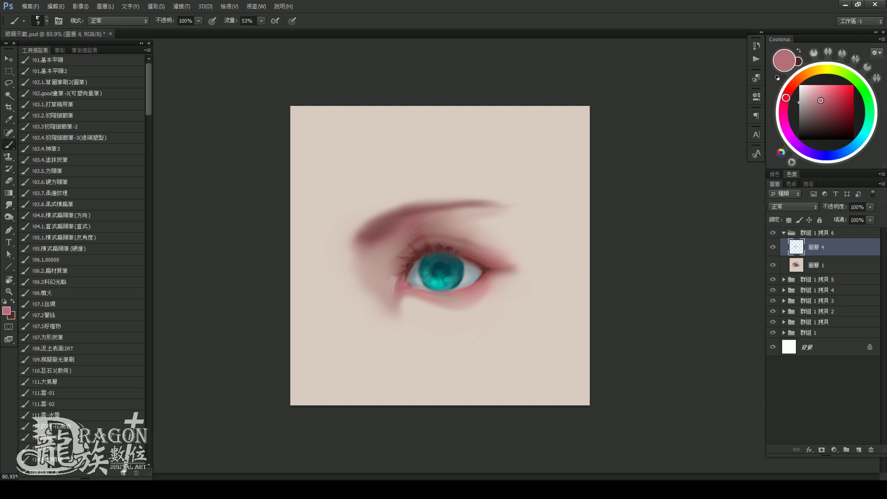
alt+click(394, 284)
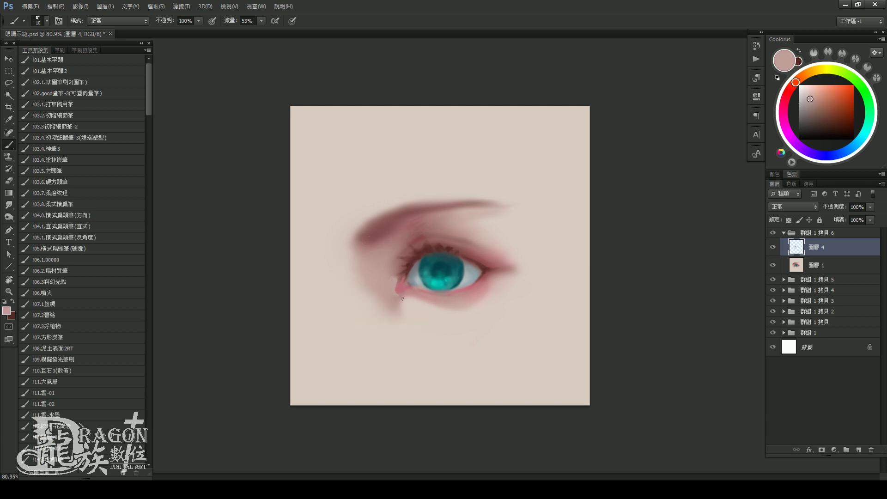
alt+click(467, 258)
Darken the inner eyebrow with a size-20 brush, undoing a stray upper-edge stroke
key(bracketright)
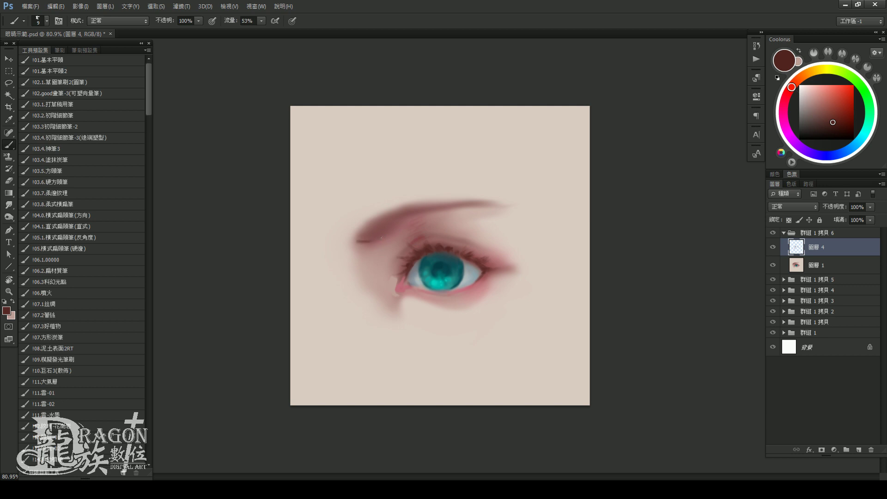
key(bracketright)
mouse_move(385, 222)
mouse_down()
mouse_move(368, 228)
mouse_move(416, 207)
mouse_up()
drag(370, 237, 403, 214)
key(bracketleft)
mouse_move(397, 211)
mouse_down()
mouse_move(464, 207)
mouse_move(450, 210)
mouse_up()
key(ctrl+z)
key(ctrl+z)
key(ctrl+z)
key(ctrl+z)
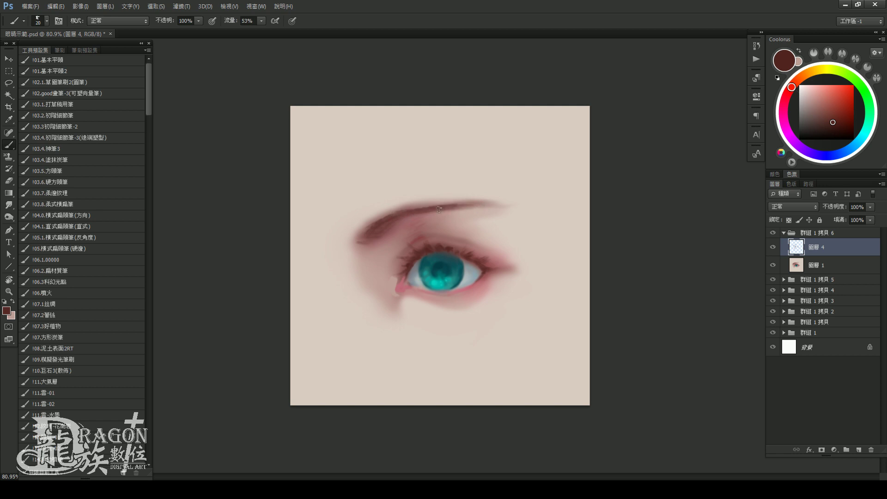
key(bracketleft)
Pick a saturated pink, then a light blue-grey for the lower lid beneath the iris
alt+click(473, 289)
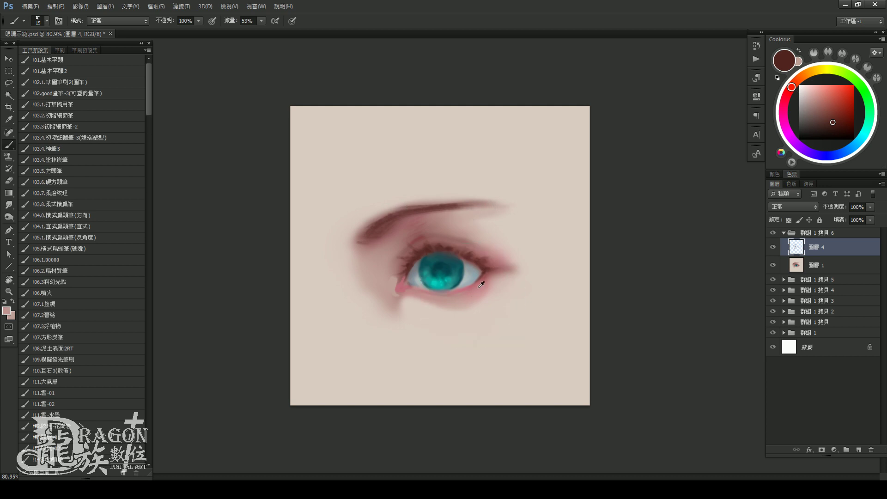
click(823, 100)
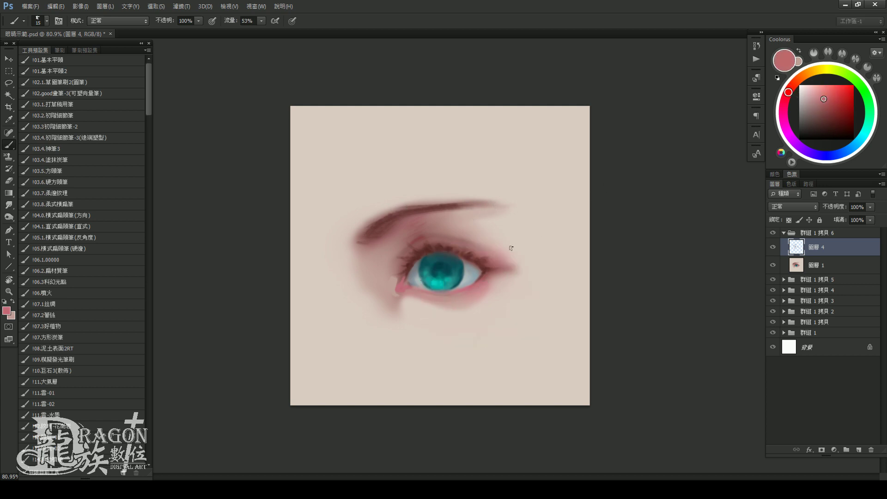
key(bracketright)
key(bracketright)
key(bracketleft)
key(bracketleft)
key(bracketleft)
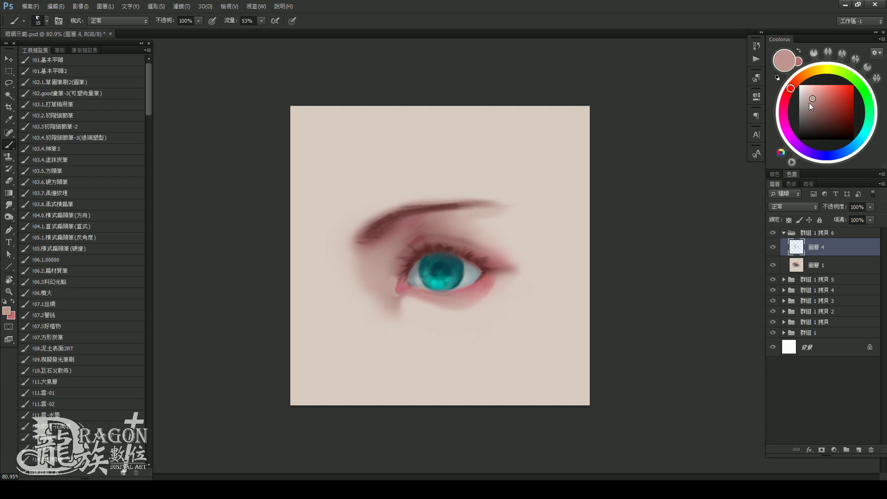
drag(422, 286, 817, 106)
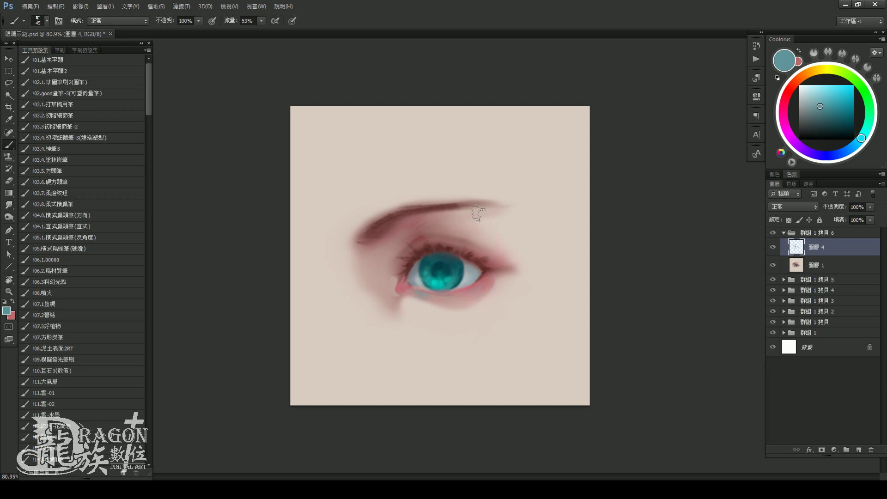
alt+click(423, 236)
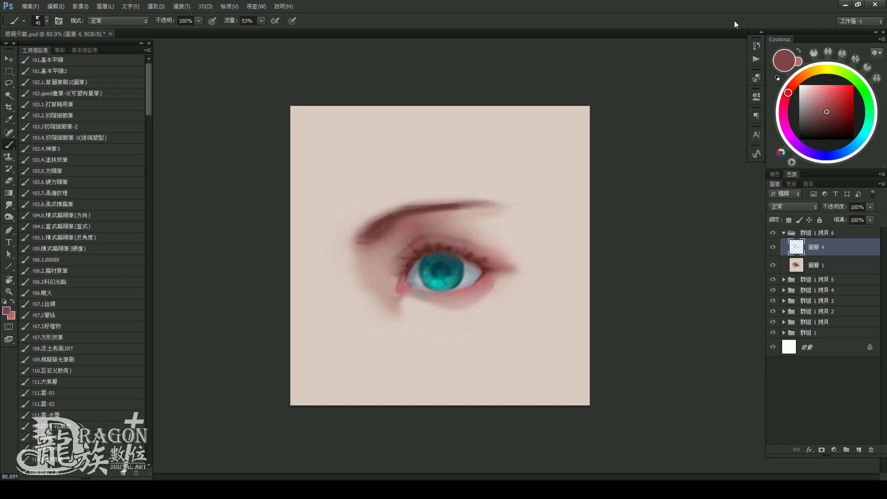
Alternate a size-30 red brush and size-70 smudge to blend the brow into the upper lid
click(831, 113)
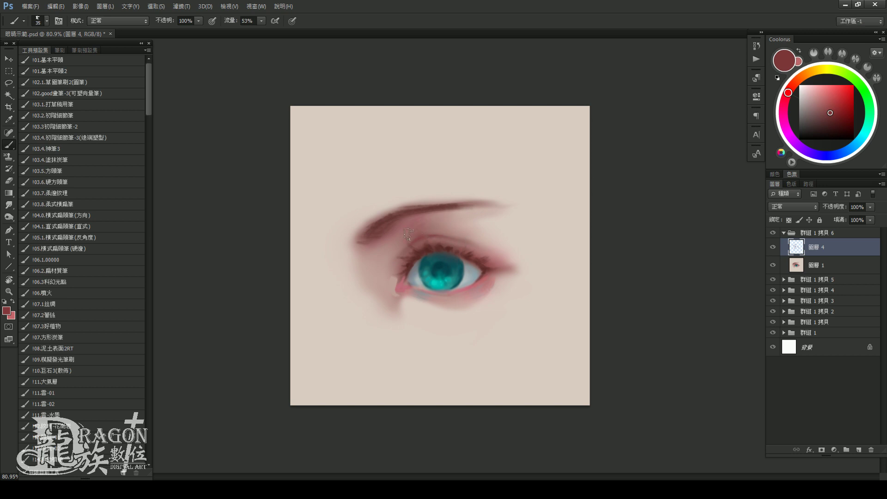
key(bracketleft)
key(bracketleft)
key(bracketleft)
key(r)
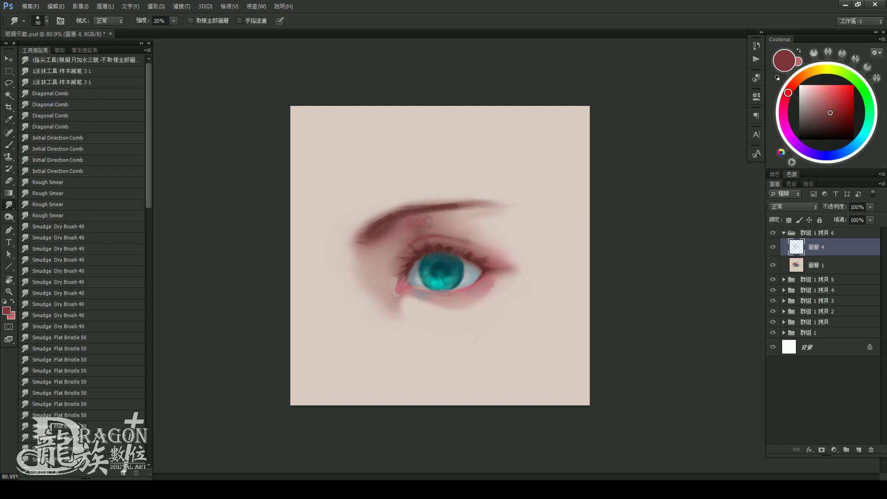
key(bracketright)
key(bracketright)
key(b)
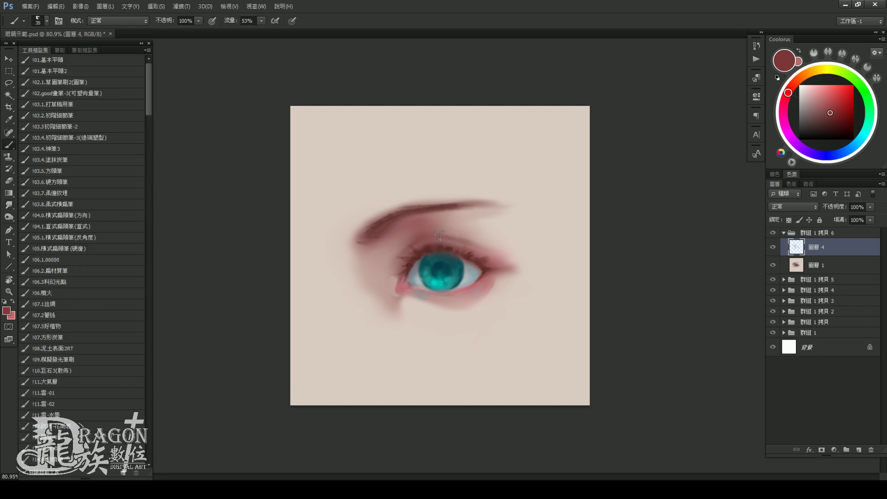
key(bracketleft)
key(bracketleft)
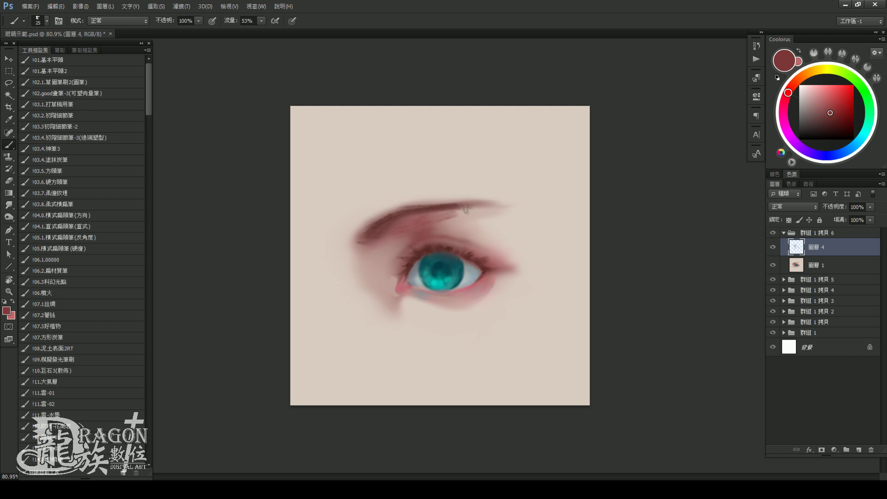
key(r)
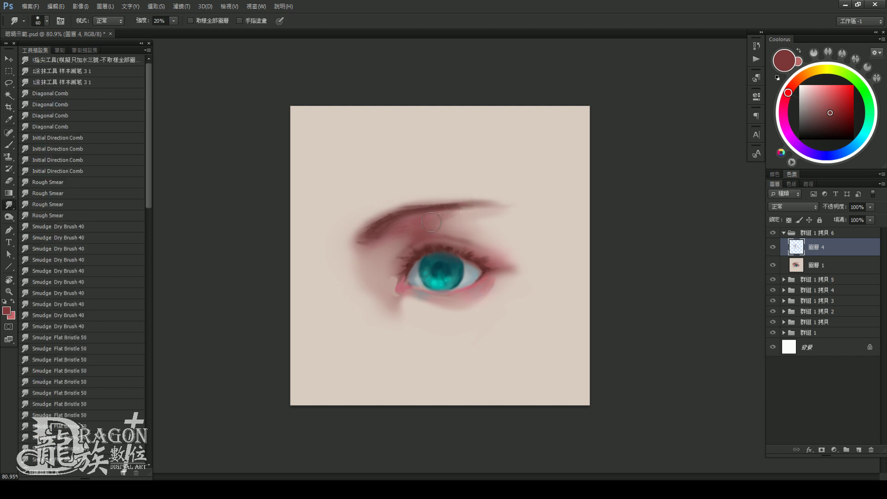
key(bracketright)
key(b)
alt+click(484, 278)
key(bracketright)
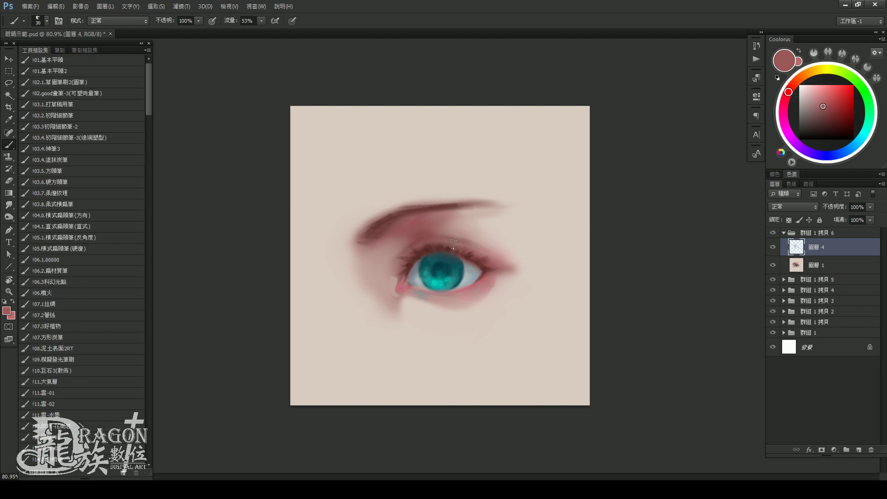
mouse_move(451, 262)
mouse_down()
mouse_move(420, 264)
mouse_move(443, 264)
mouse_up()
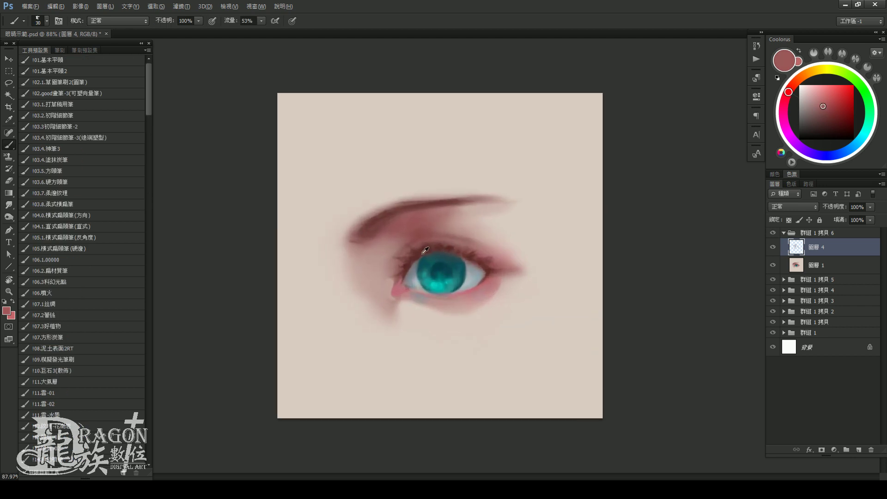
Choose a fine detail brush and darker red, then soften the lower lid beneath the iris
alt+click(421, 253)
click(56, 126)
drag(494, 230, 476, 230)
alt+click(480, 227)
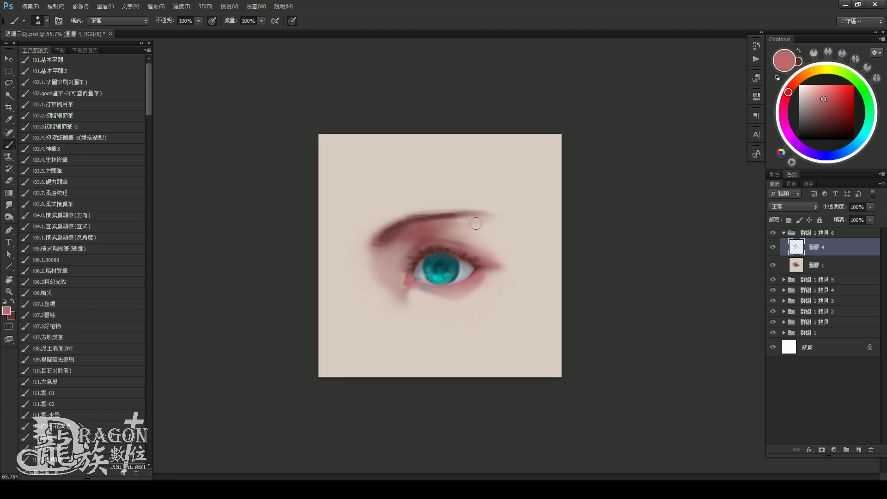
key(x)
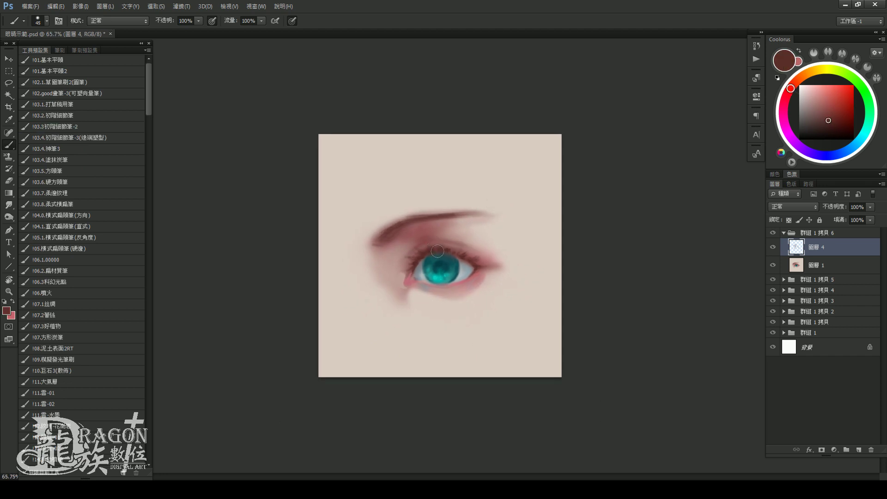
key(bracketright)
drag(831, 121, 834, 125)
key(bracketright)
drag(414, 271, 424, 287)
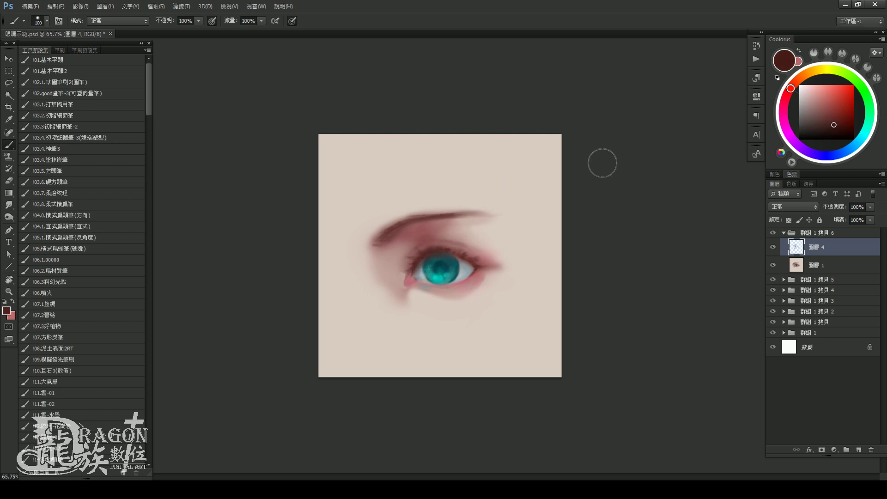
Paint a thin eyelash on the upper lid with a size-35 dark red brush
click(838, 128)
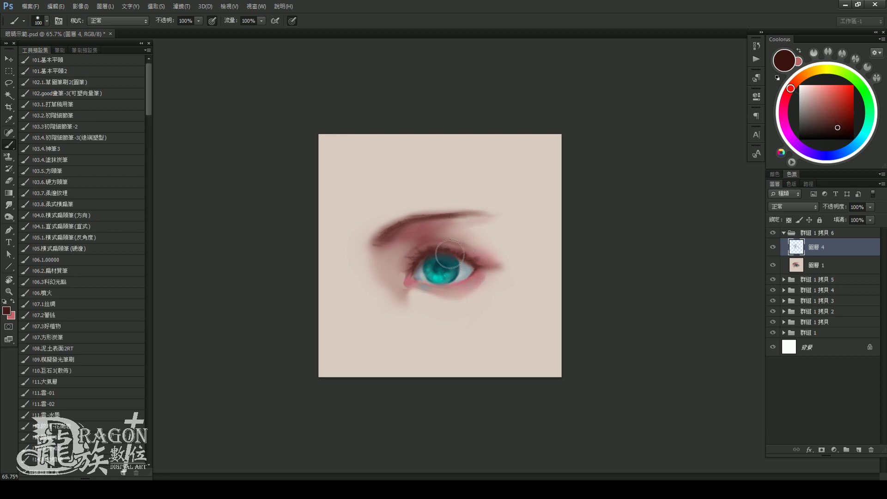
key(bracketright)
key(bracketright)
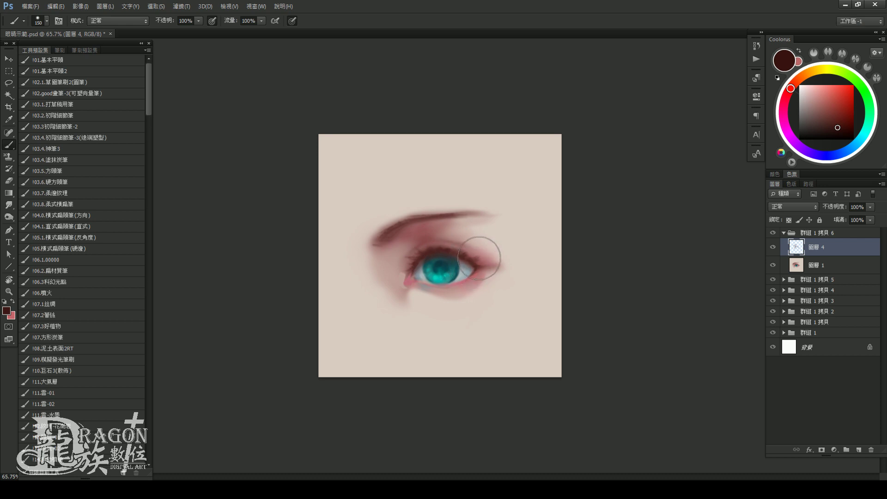
key(bracketleft)
key(bracketleft)
key(bracketleft)
key(bracketleft)
key(bracketright)
key(bracketright)
key(bracketright)
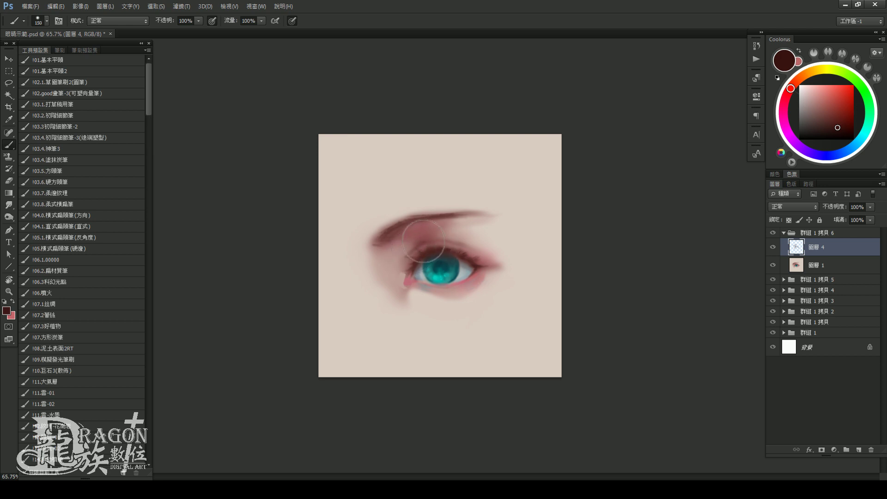
key(bracketright)
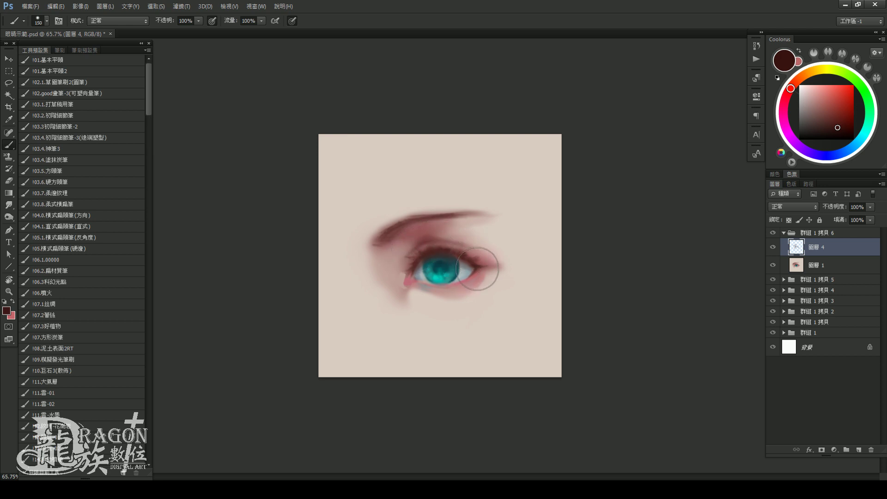
key(bracketleft)
key(bracketleft)
key(bracketleft)
key(bracketright)
drag(413, 257, 401, 252)
Deepen the red at the outer eye corner with a size-45 brush
key(x)
alt+click(413, 254)
key(x)
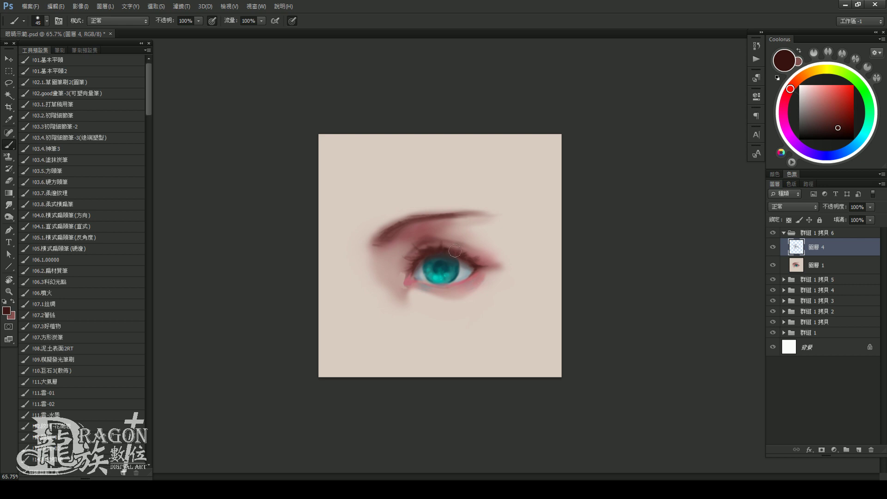
key(bracketright)
key(bracketright)
key(bracketright)
drag(481, 275, 501, 259)
drag(838, 126, 837, 114)
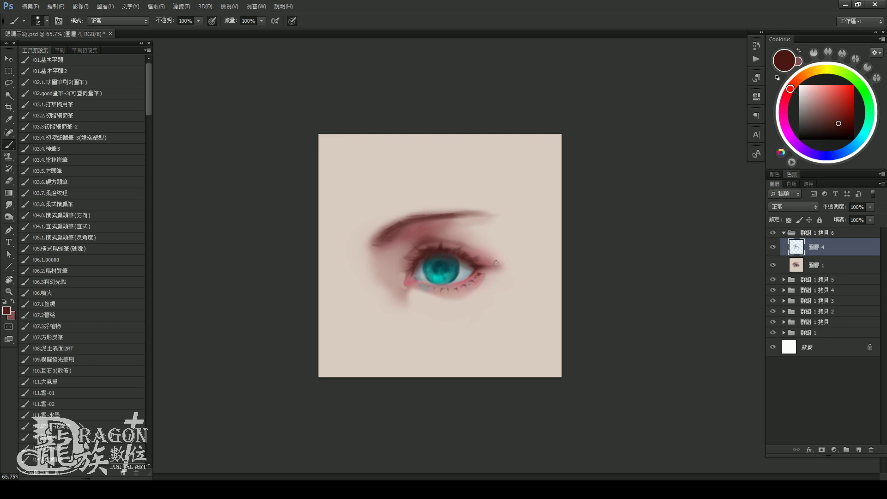
Compare with Layer 4 hidden, then merge it down into Layer 1
mouse_move(503, 249)
mouse_down()
mouse_move(477, 237)
mouse_move(457, 171)
mouse_up()
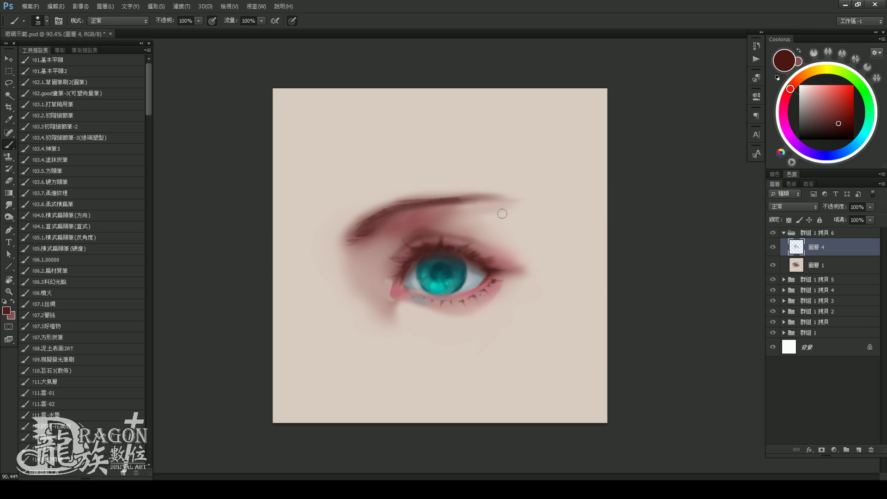
scroll(519, 243, down, 2)
scroll(479, 221, down, 3)
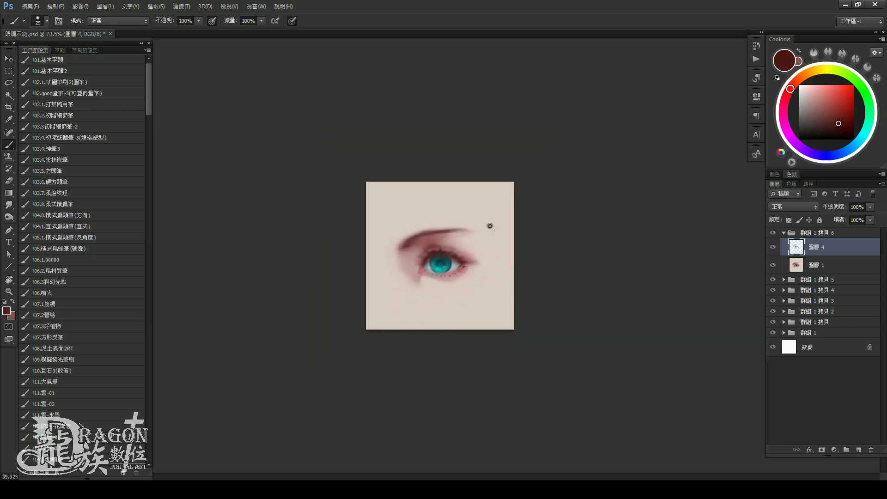
scroll(481, 221, up, 3)
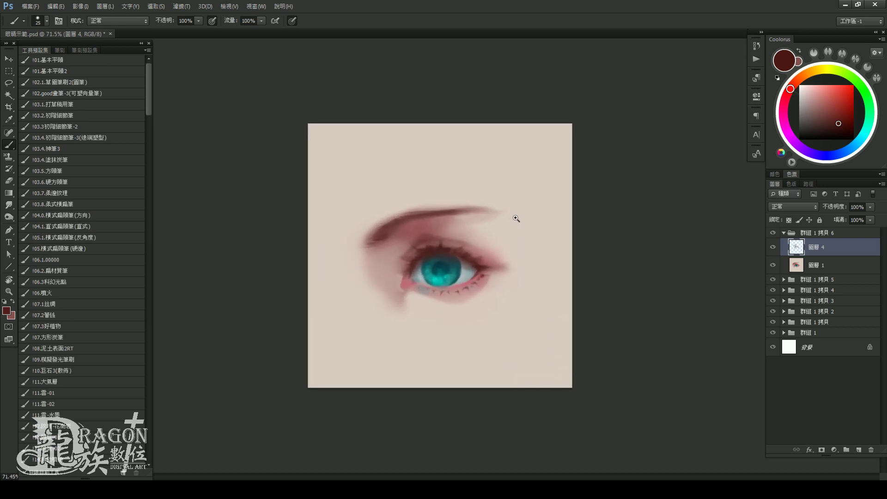
scroll(474, 240, up, 1)
scroll(473, 245, up, 1)
scroll(473, 245, up, 1)
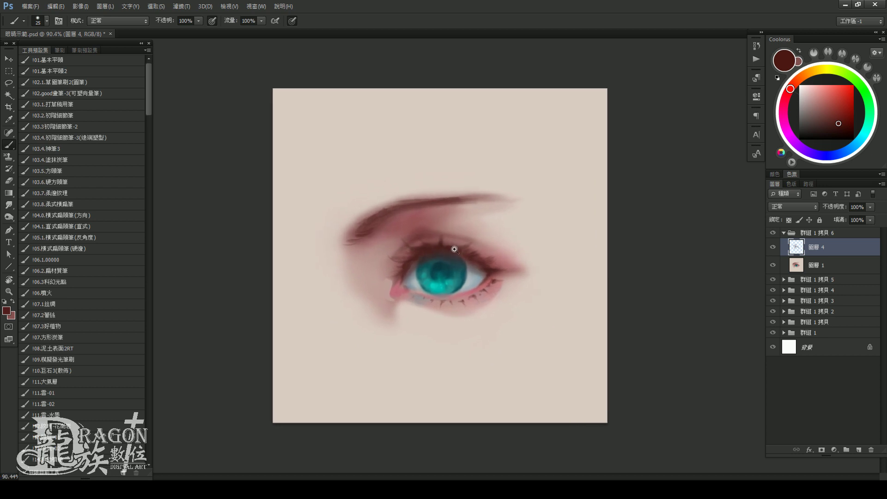
click(776, 249)
key(ctrl+e)
scroll(689, 272, down, 1)
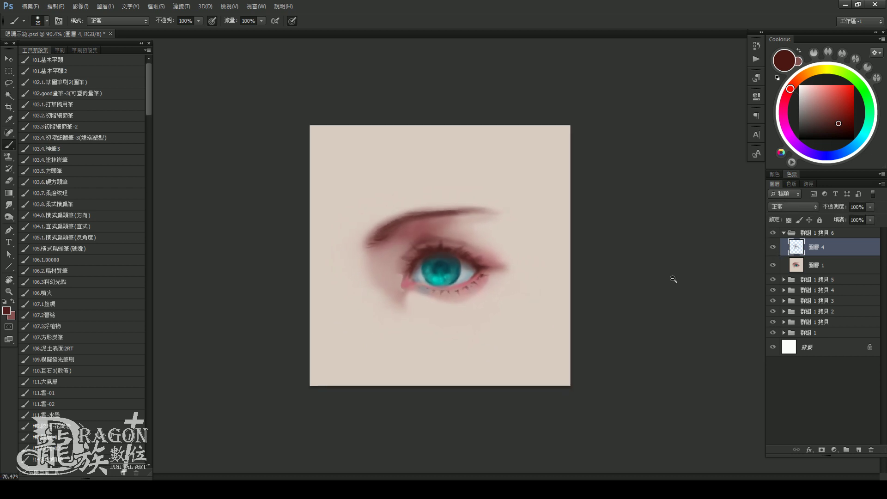
Smudge the skin just under the eyebrow to soften it
scroll(443, 232, up, 1)
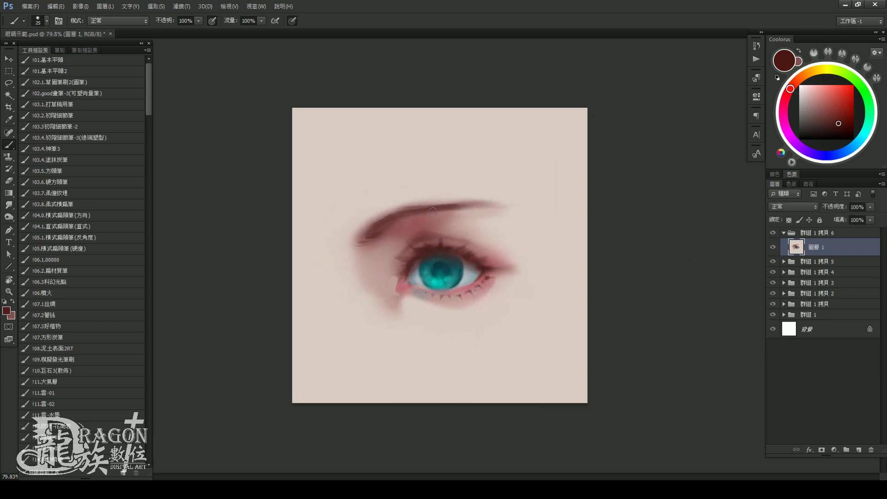
key(r)
key(bracketleft)
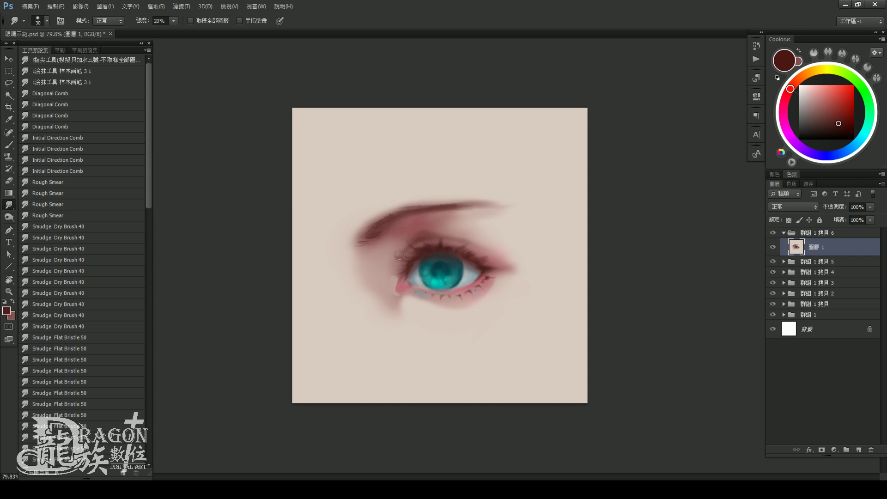
key(bracketright)
key(bracketright)
key(bracketright)
drag(410, 230, 403, 242)
key(b)
Choose a large soft brush preset and add a new empty layer
mouse_move(539, 254)
mouse_down()
mouse_move(510, 272)
mouse_move(518, 199)
mouse_up()
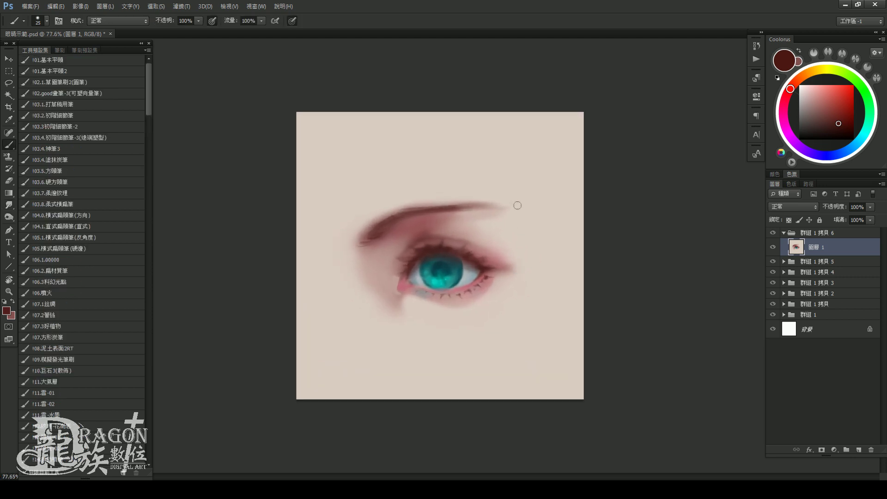
click(79, 148)
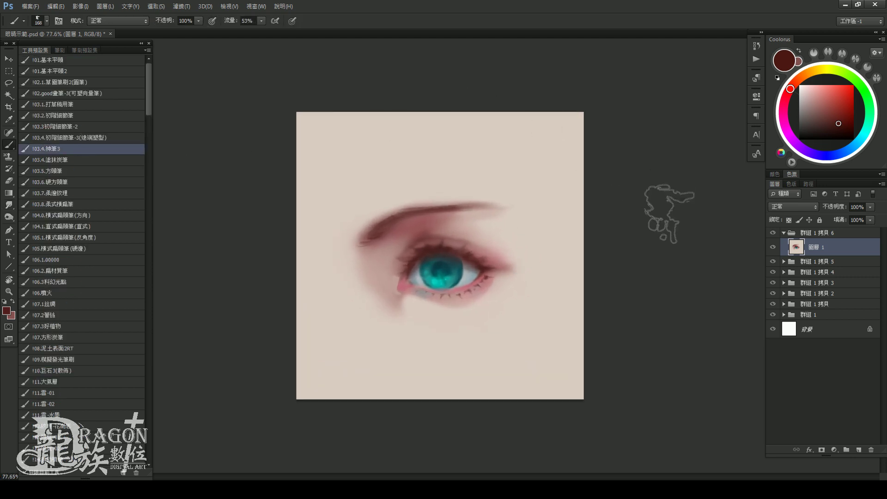
key(ctrl+shift+n)
key(Return)
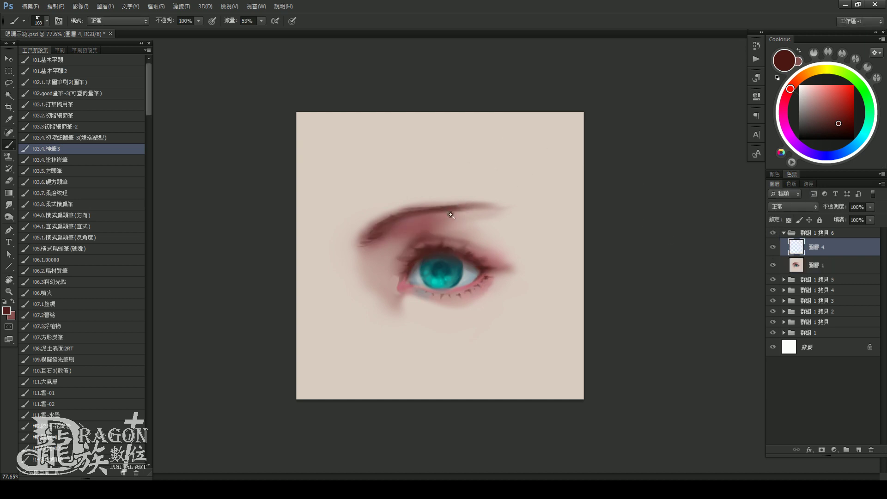
scroll(457, 208, up, 2)
scroll(458, 211, down, 3)
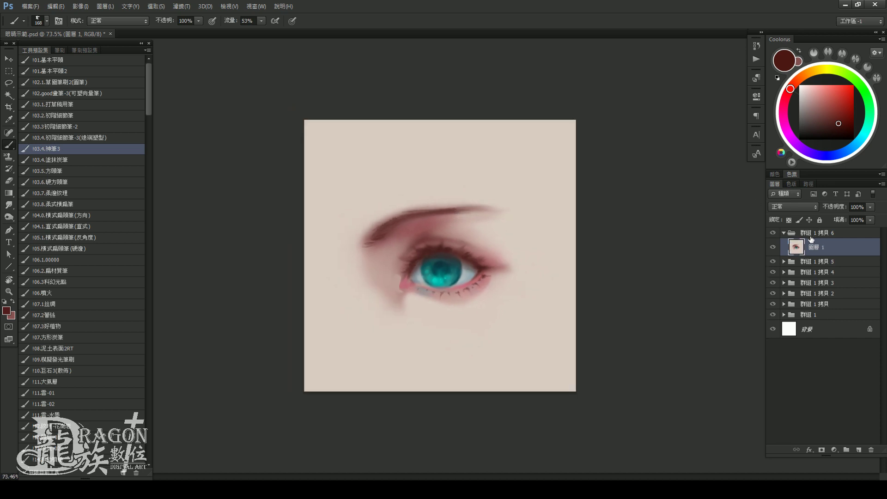
Duplicate group 群組 1 拷貝 6 and add a blank layer above its painting layer
click(790, 235)
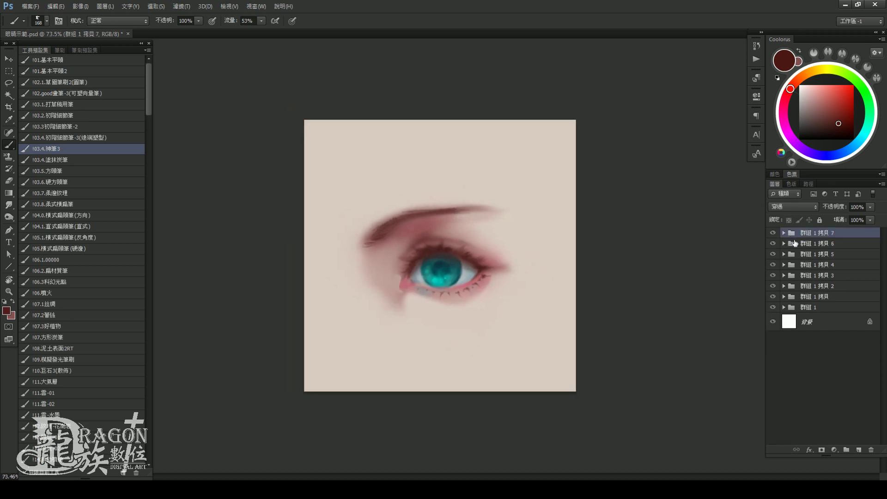
key(ctrl+j)
click(784, 234)
click(818, 248)
key(ctrl+shift+n)
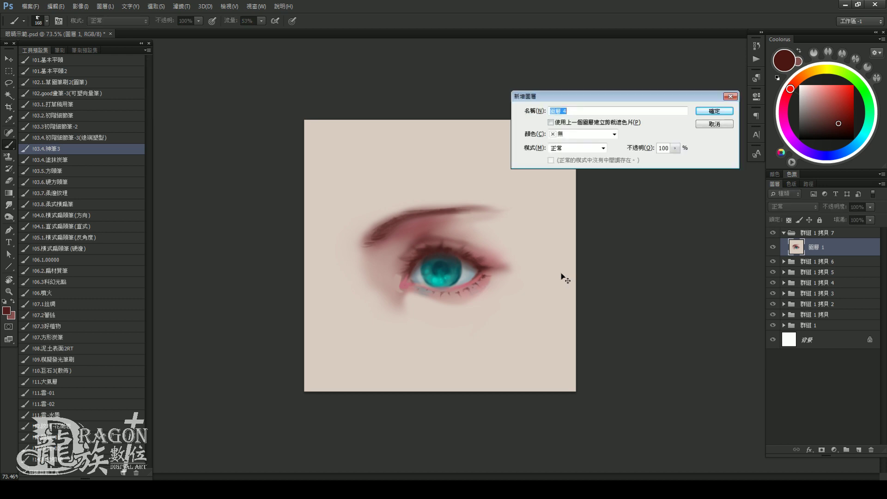
key(Return)
scroll(564, 225, up, 2)
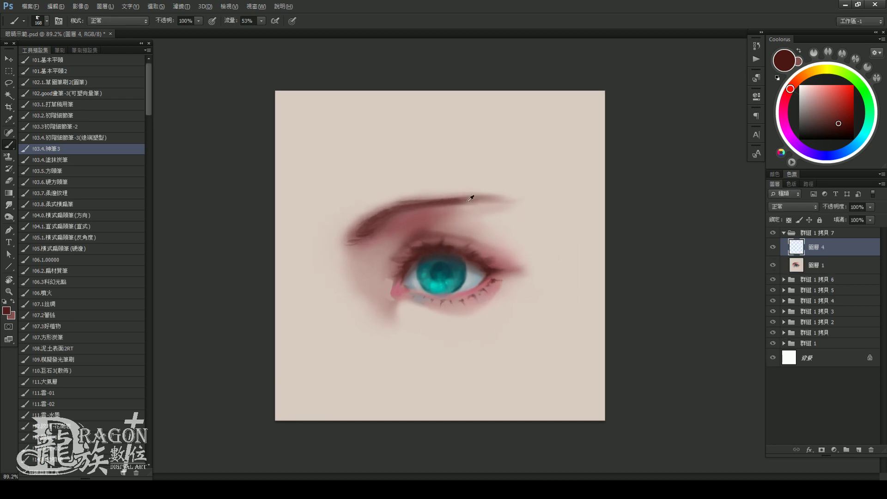
Pick a lighter red and muted pink-grey in Coolorus and resize the brush for the under-brow flush
scroll(425, 217, up, 1)
click(828, 107)
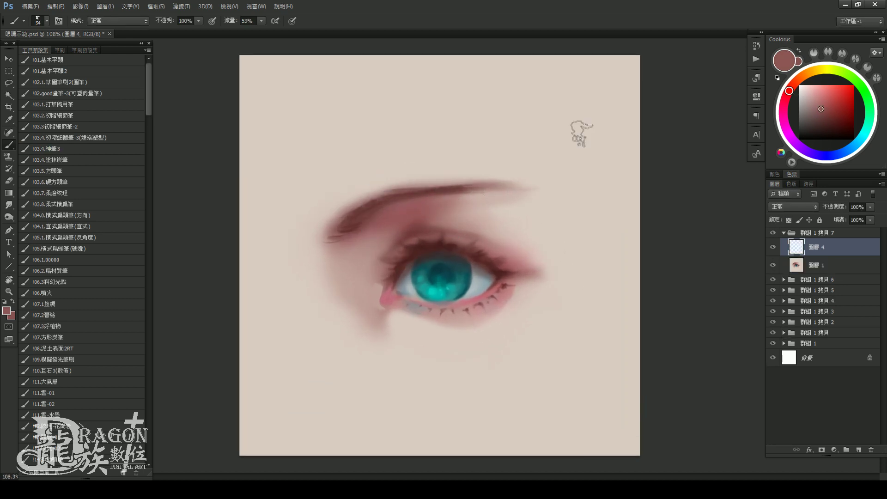
click(833, 106)
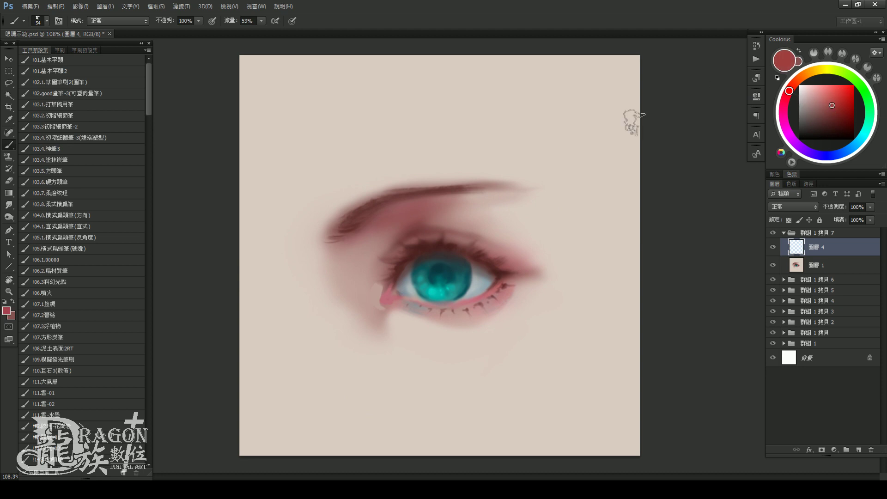
key(bracketleft)
key(bracketleft)
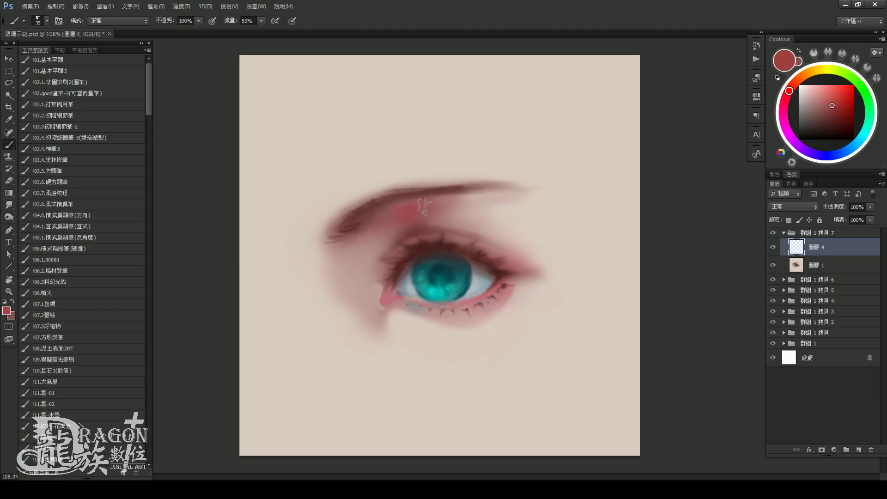
alt+click(418, 212)
click(812, 106)
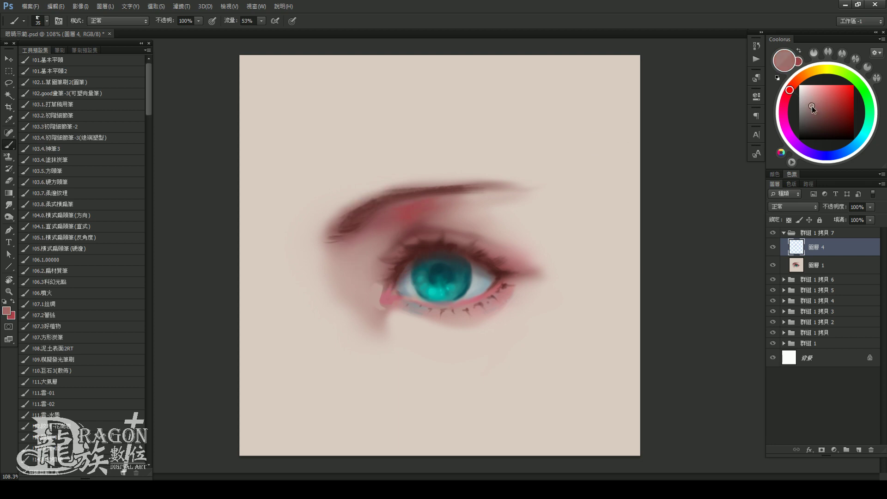
key(bracketleft)
key(bracketright)
Merge the pink flush layer down into the eye painting
key(r)
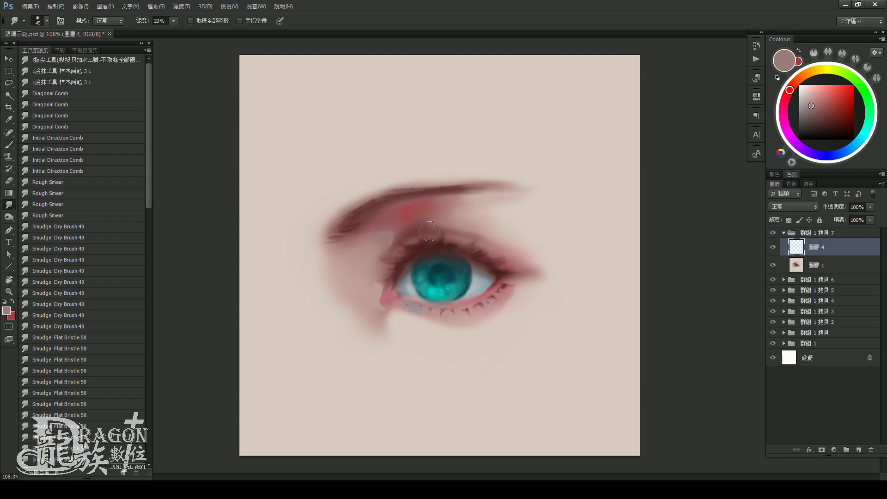
key(bracketright)
key(ctrl+e)
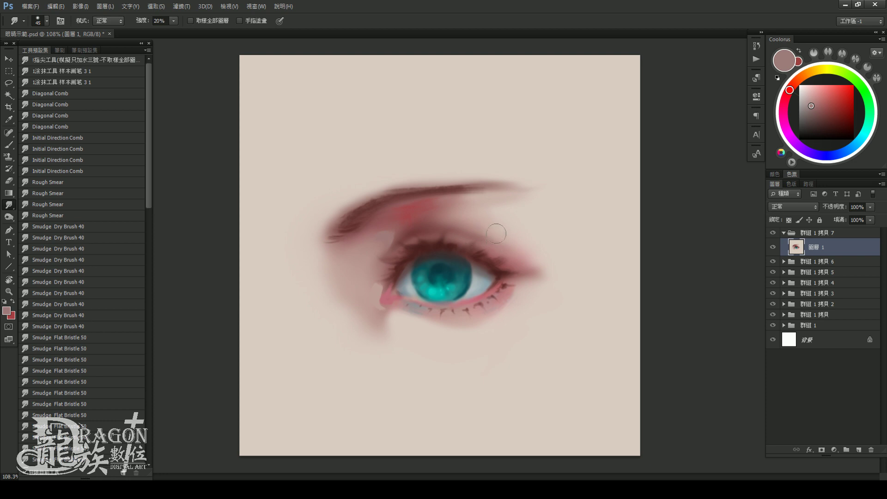
key(b)
scroll(404, 208, down, 3)
scroll(437, 223, up, 5)
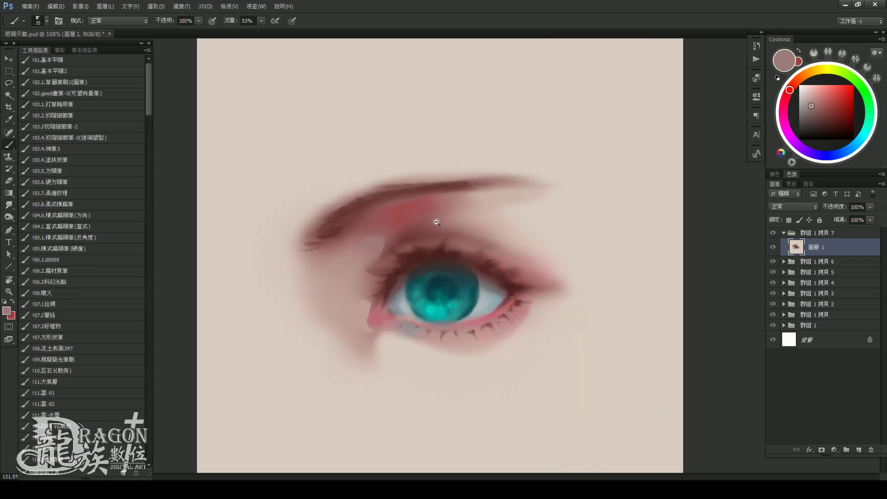
scroll(437, 223, up, 1)
Sample red, pale beige and mauve-pink skin tones to paint over the brow area
alt+click(438, 211)
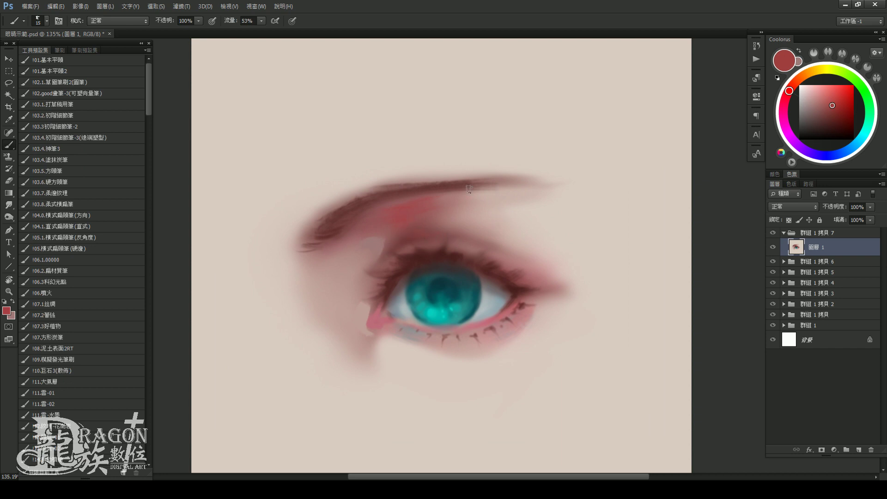
key(bracketright)
alt+click(461, 199)
alt+click(481, 207)
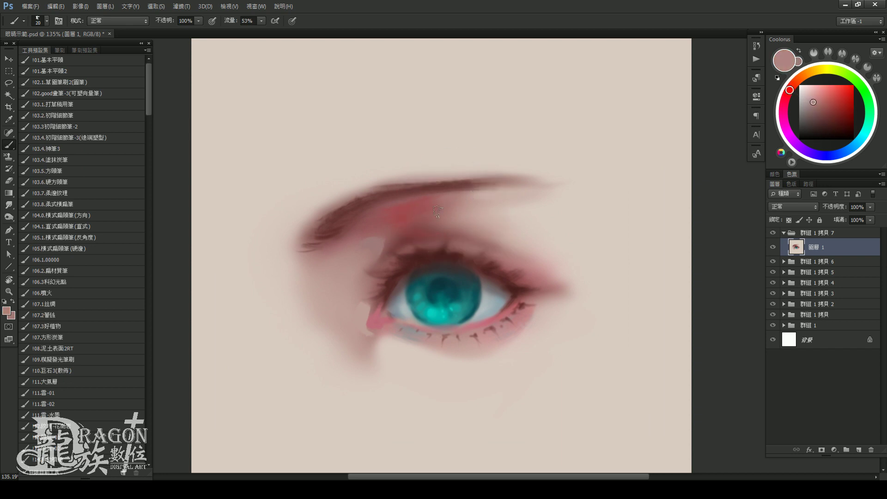
alt+click(499, 214)
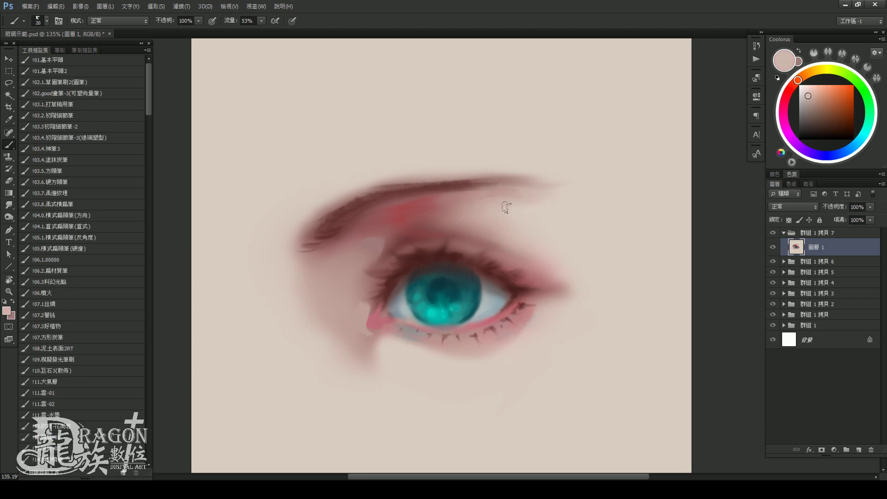
key(bracketright)
key(bracketright)
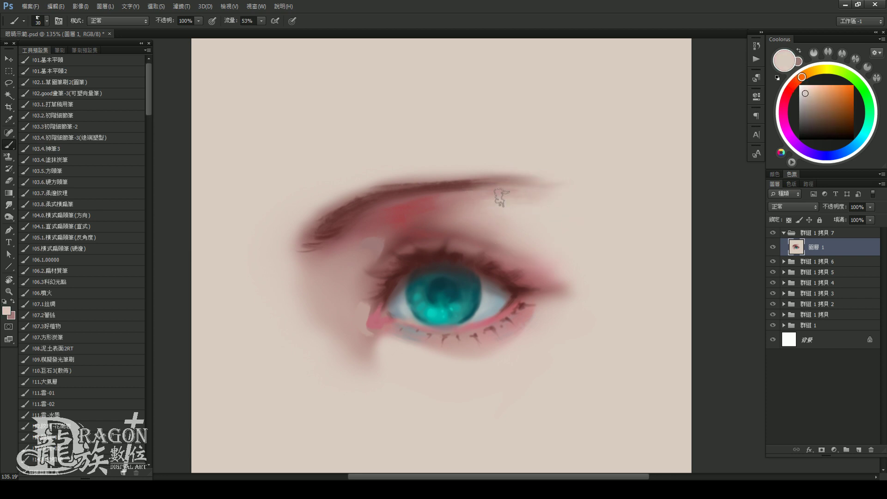
scroll(509, 214, down, 2)
alt+click(457, 237)
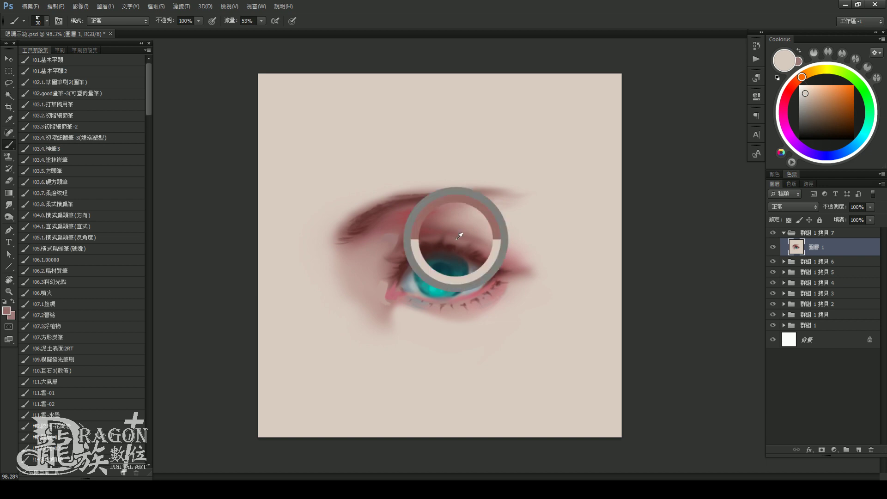
key(bracketleft)
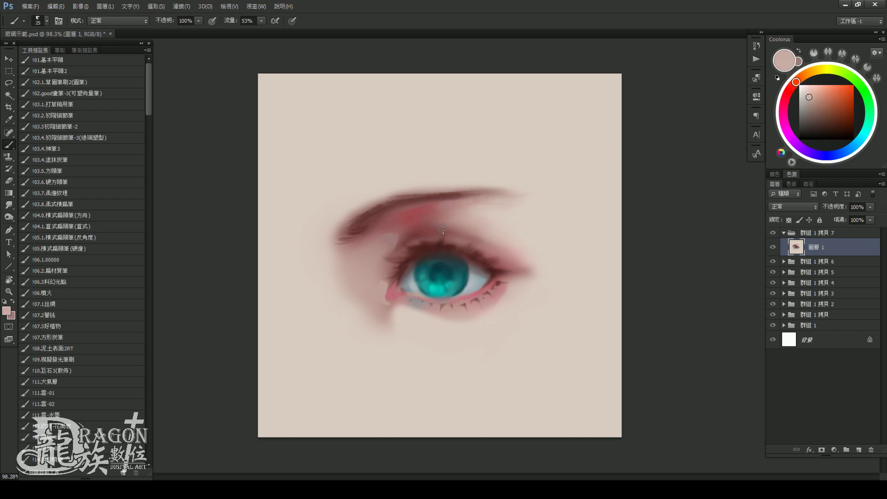
alt+click(474, 216)
key(bracketright)
alt+click(525, 253)
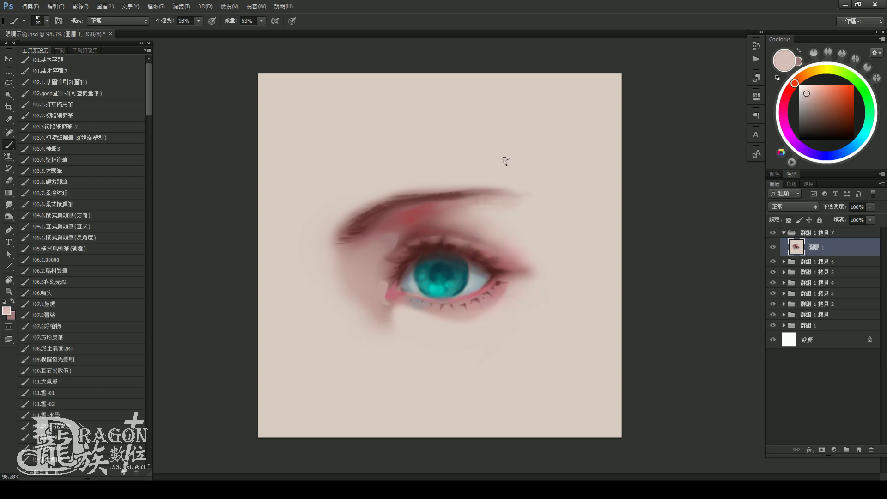
Smudge the outer eye-corner shadow into the skin and pick a dark reddish-brown
key(r)
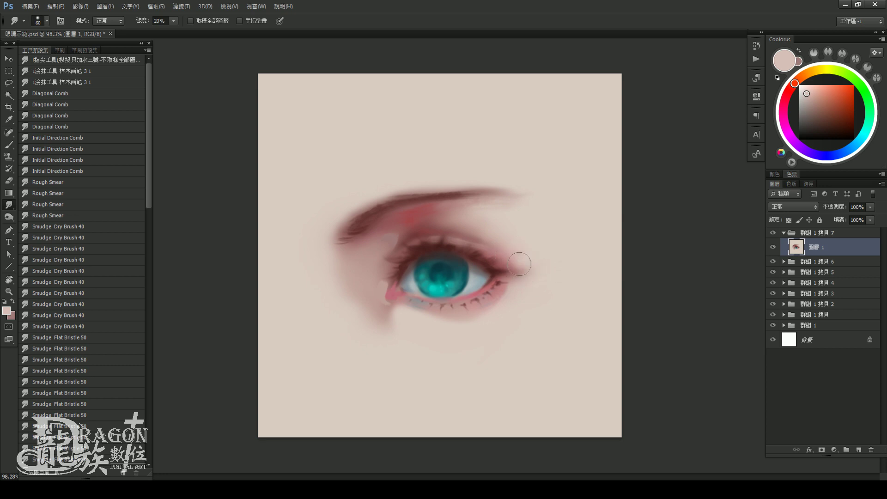
drag(508, 261, 523, 253)
key(b)
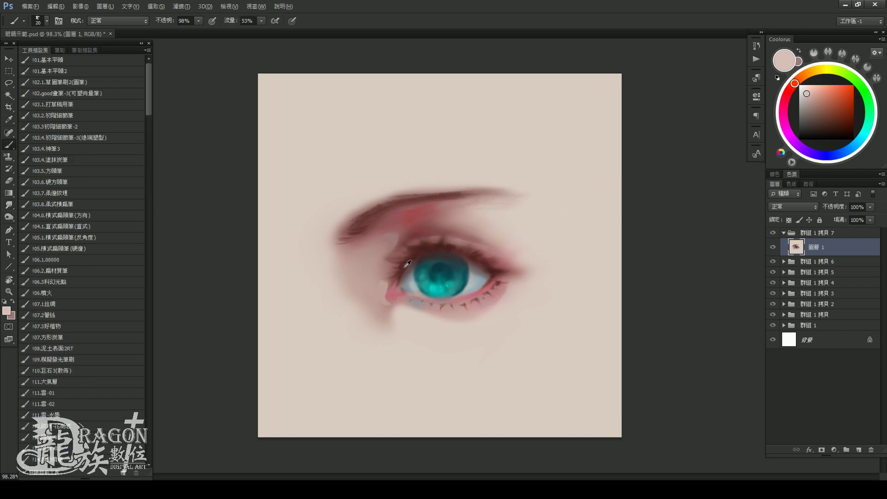
alt+click(394, 284)
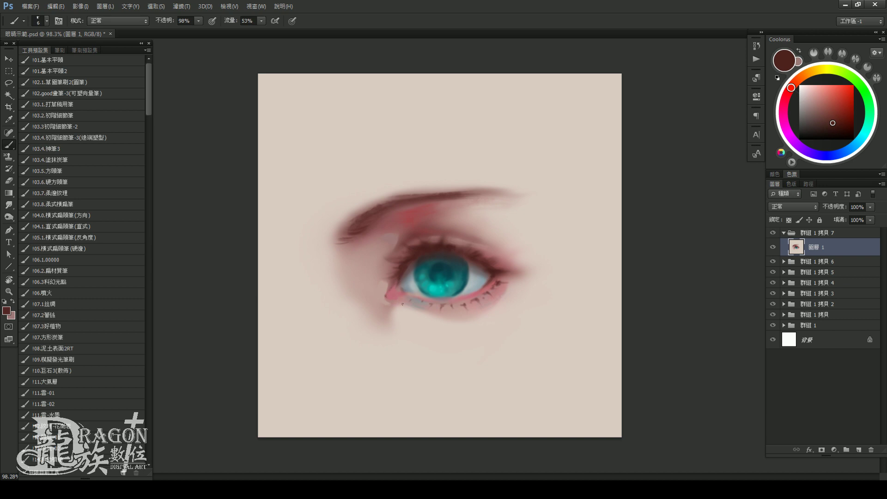
Brush pale blue-grey shading onto the outer eye corner
scroll(403, 305, up, 1)
scroll(403, 300, up, 1)
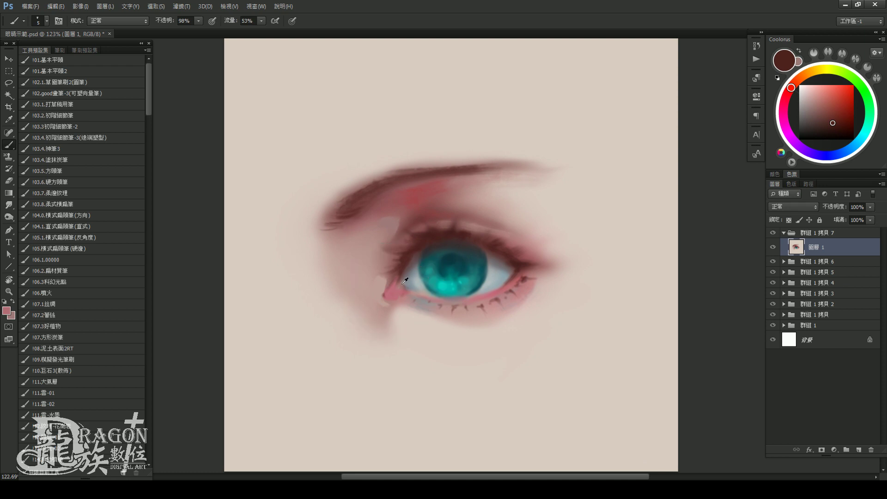
drag(836, 101, 813, 98)
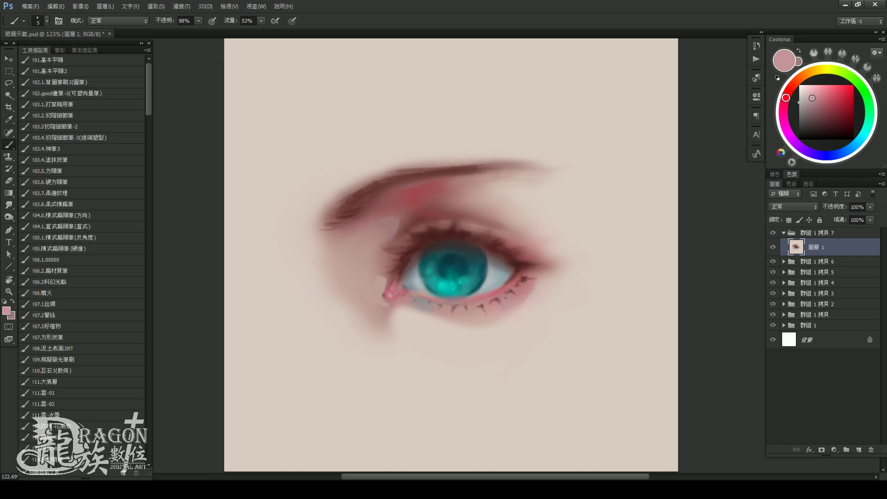
alt+click(403, 270)
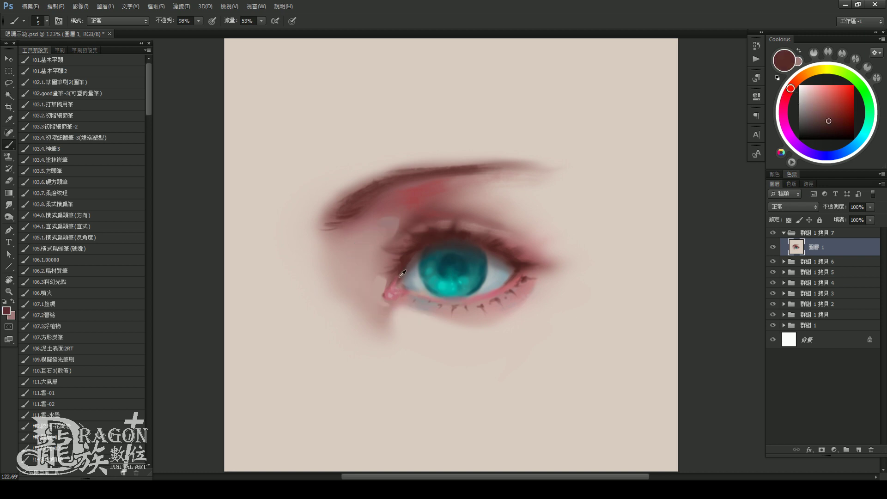
alt+click(399, 285)
alt+click(409, 284)
click(811, 116)
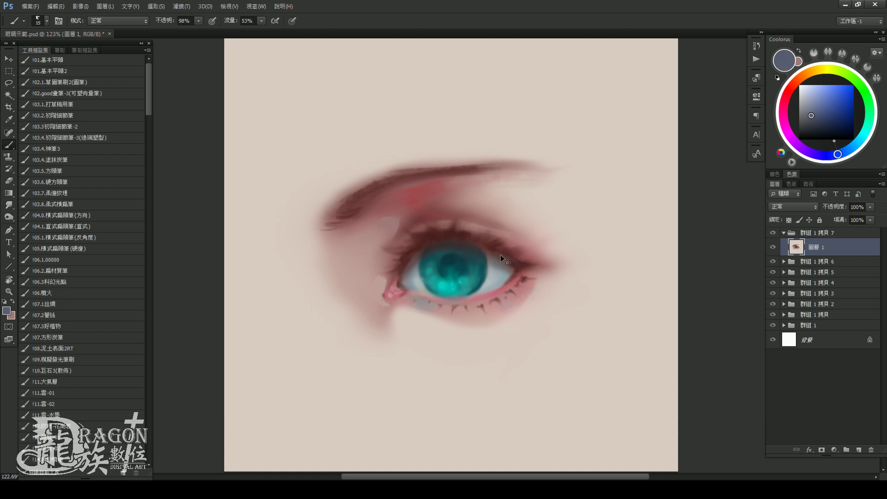
drag(504, 257, 514, 265)
Paint a darker blue-grey stroke on the eye white below the iris
alt+click(399, 285)
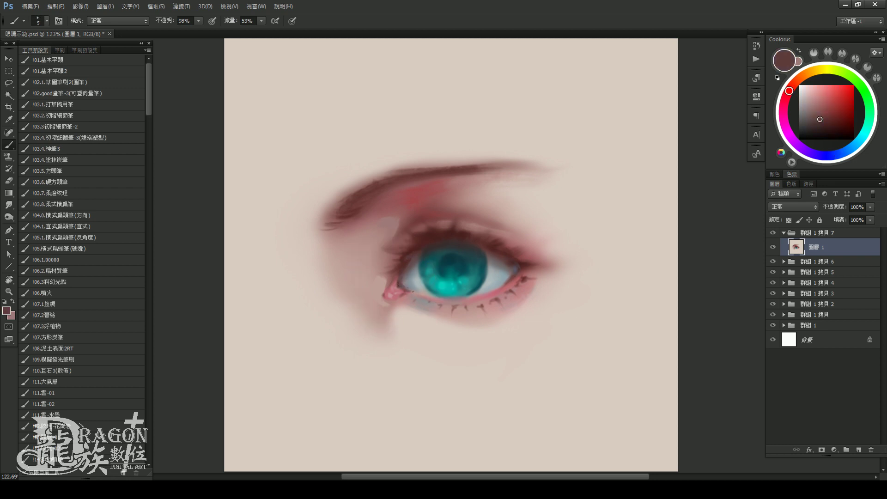
alt+click(512, 273)
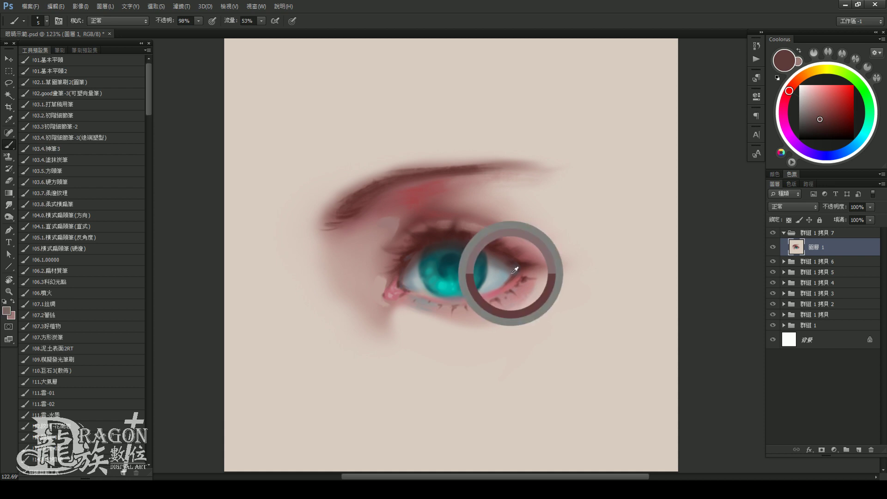
click(815, 119)
click(854, 146)
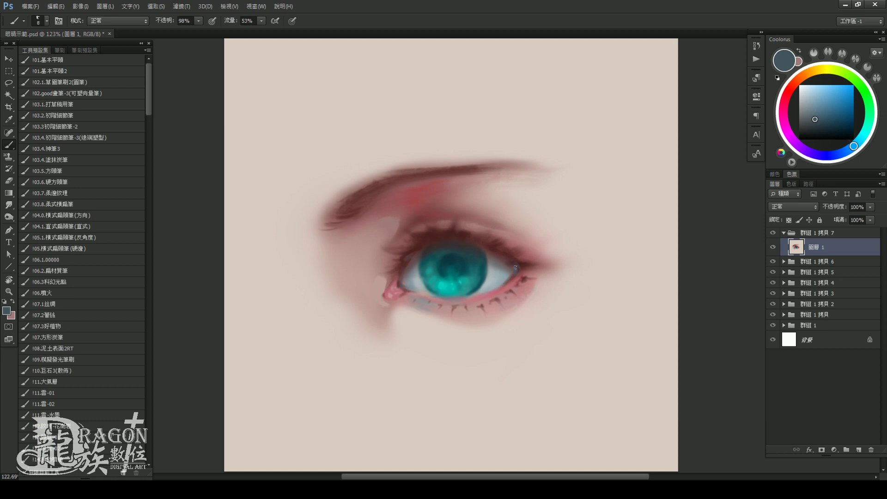
drag(508, 281, 513, 267)
key(bracketright)
key(bracketright)
key(bracketleft)
Sample pinkish-brown from the inner eye corner and set the brush to size 25
alt+click(380, 285)
alt+click(390, 281)
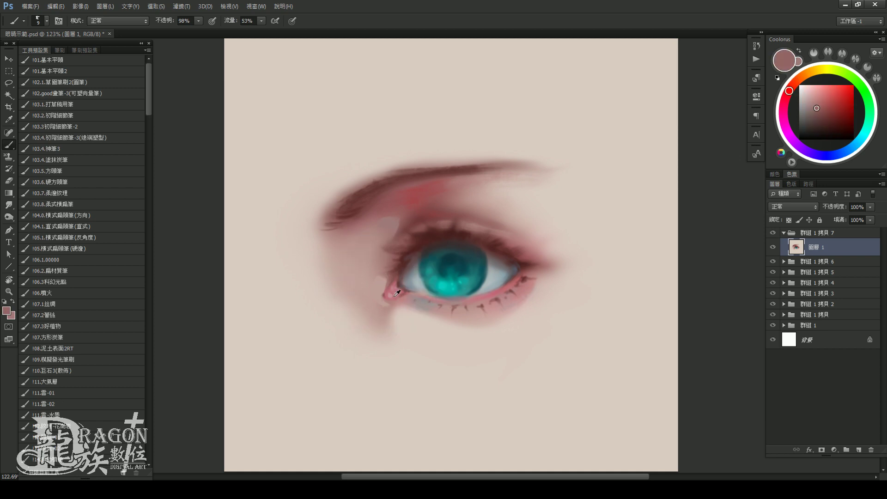
alt+click(396, 298)
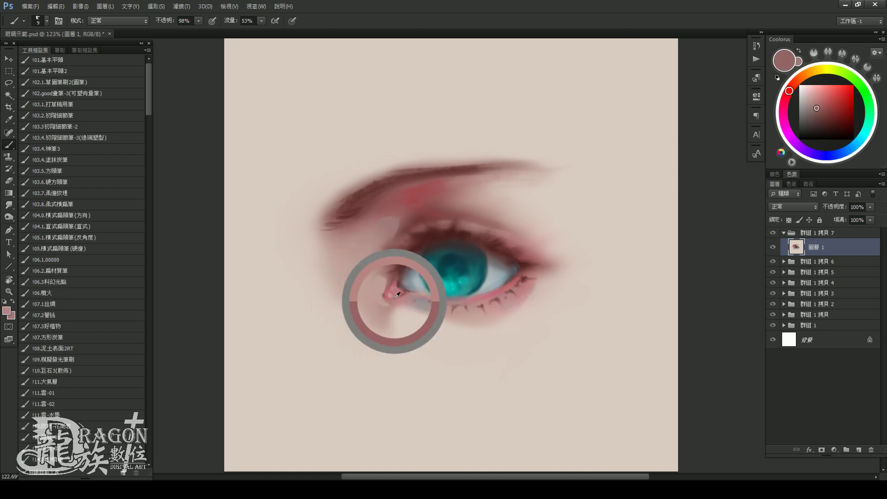
click(819, 103)
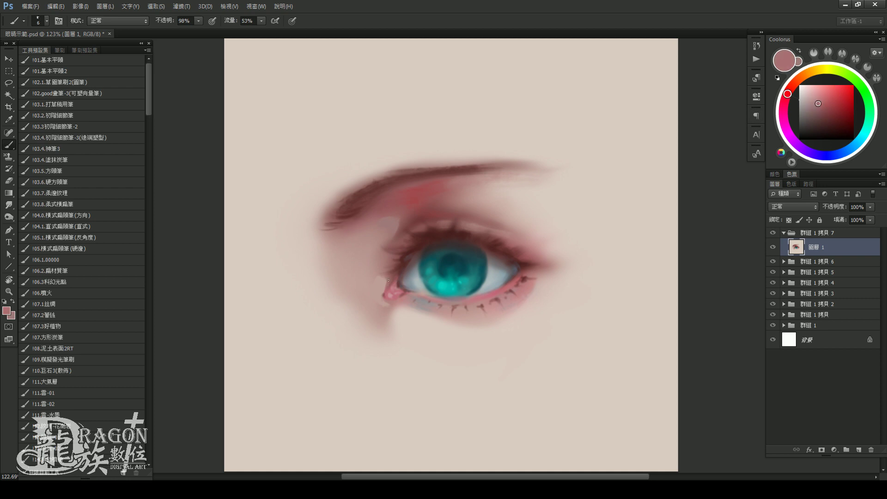
key(bracketright)
key(bracketright)
key(bracketright)
key(bracketright)
key(bracketright)
alt+click(425, 301)
Paint a grey-teal stroke along the lower-right eyelid with a size 30 brush
click(863, 134)
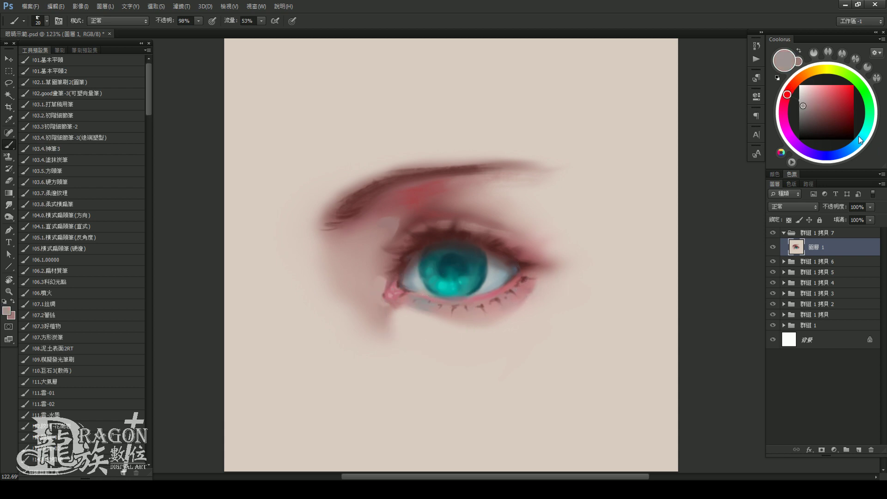
drag(827, 107, 810, 113)
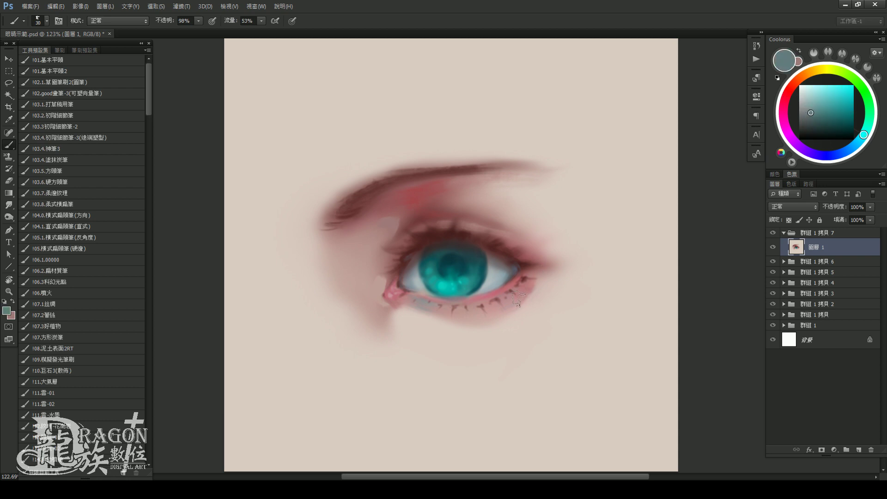
key(bracketright)
key(bracketright)
drag(529, 278, 513, 296)
Lighten the teal and dab pale grey-blue above the upper eyelid at brush size 20
key(bracketleft)
key(bracketleft)
click(816, 111)
key(bracketleft)
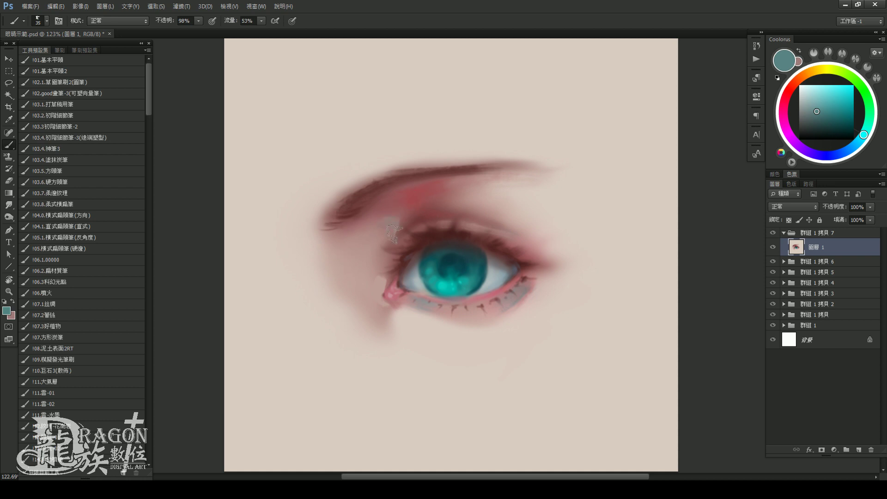
alt+click(386, 209)
click(388, 226)
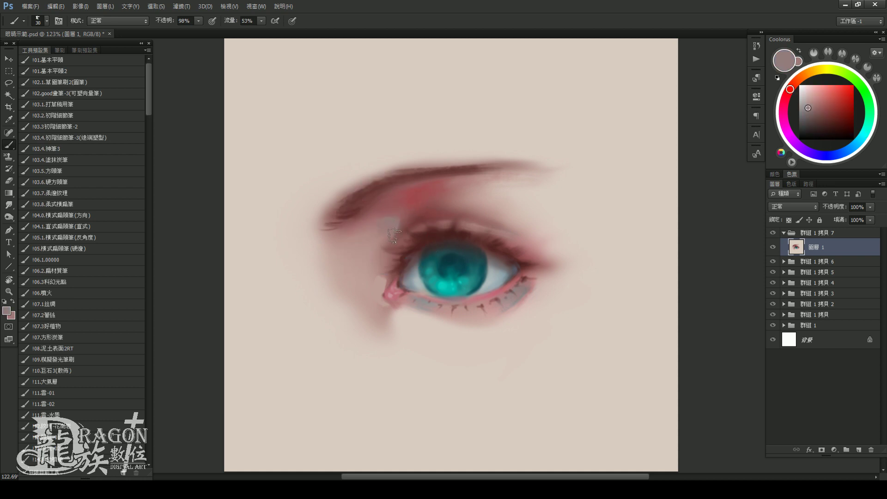
Switch to blue-grey at brush size 30, testing a light pinkish grey sampled near the corner
click(858, 140)
key(bracketleft)
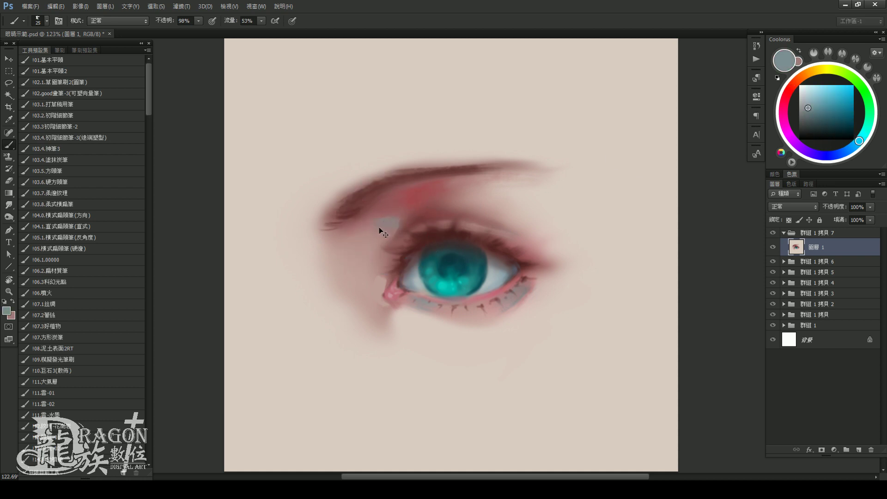
key(bracketright)
alt+click(382, 300)
click(859, 140)
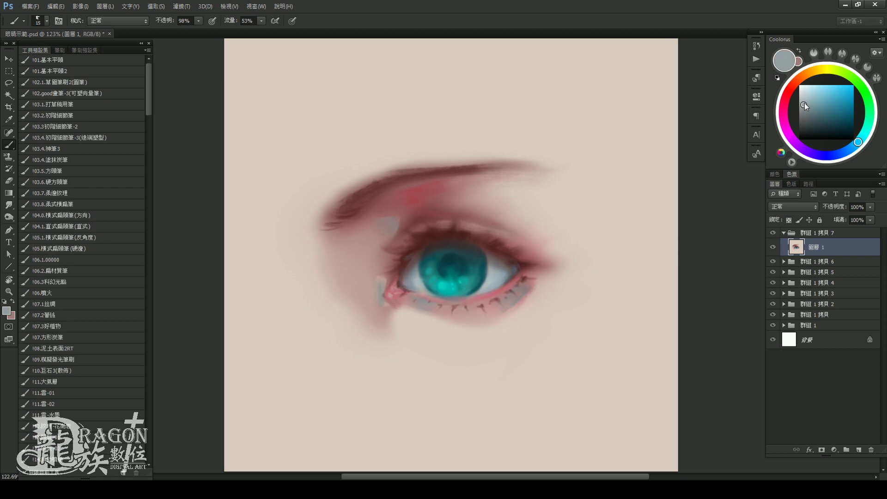
Sample pinks at the inner corner and add a small blue-grey gleam beside the tear duct, brush size 10
key(bracketleft)
key(bracketleft)
alt+click(376, 294)
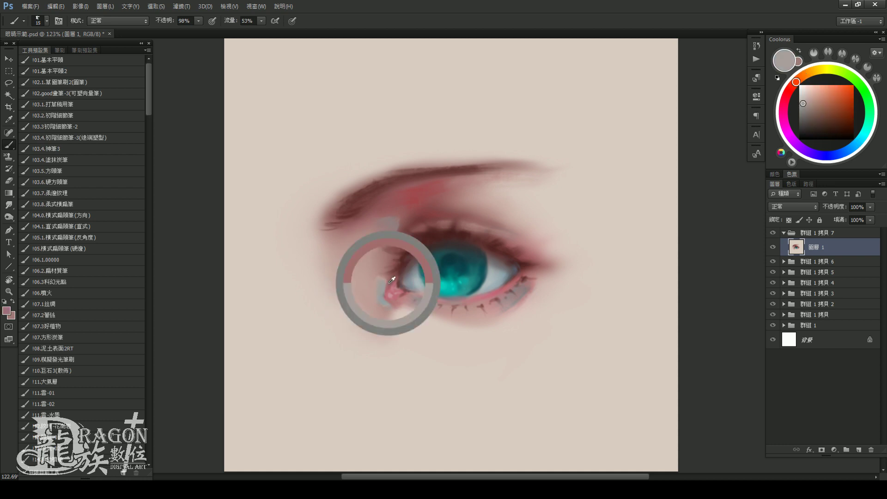
alt+click(388, 283)
click(822, 106)
key(bracketright)
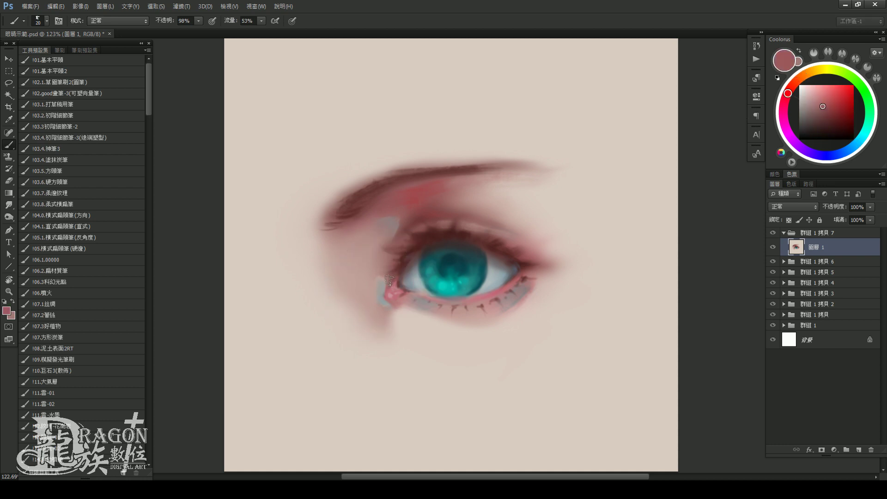
key(bracketright)
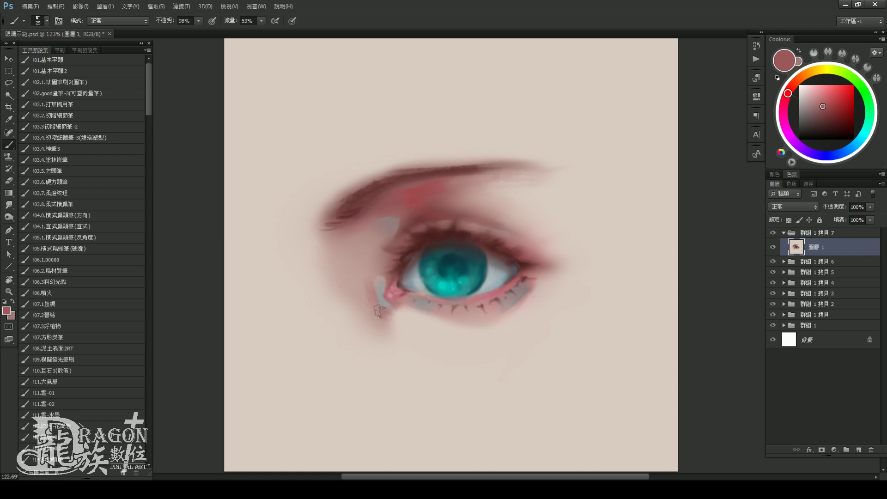
Smudge the tones below the inner eye corner downward with a size 30 Smudge brush
key(r)
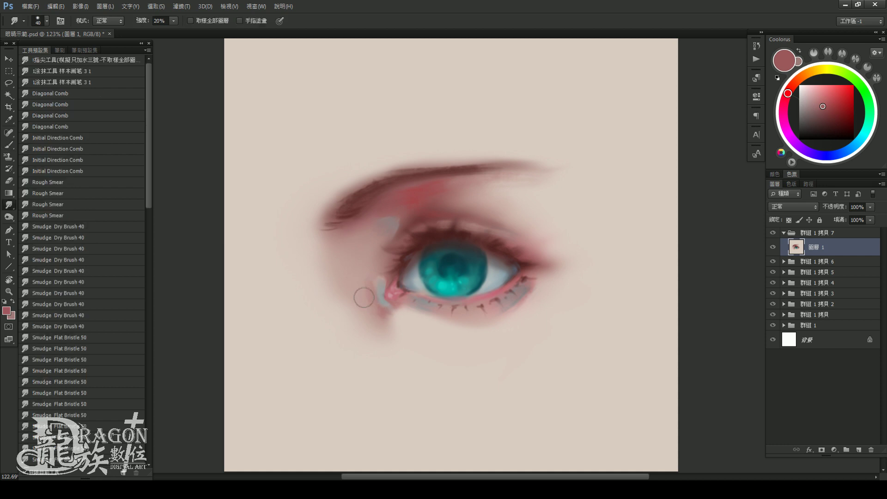
key(bracketright)
key(bracketleft)
mouse_move(383, 314)
mouse_down()
mouse_move(396, 311)
mouse_move(399, 341)
mouse_up()
key(bracketright)
key(bracketright)
key(bracketright)
Pick dark brown and light beige, then smudge further with a 60–70 size brush
drag(551, 298, 515, 323)
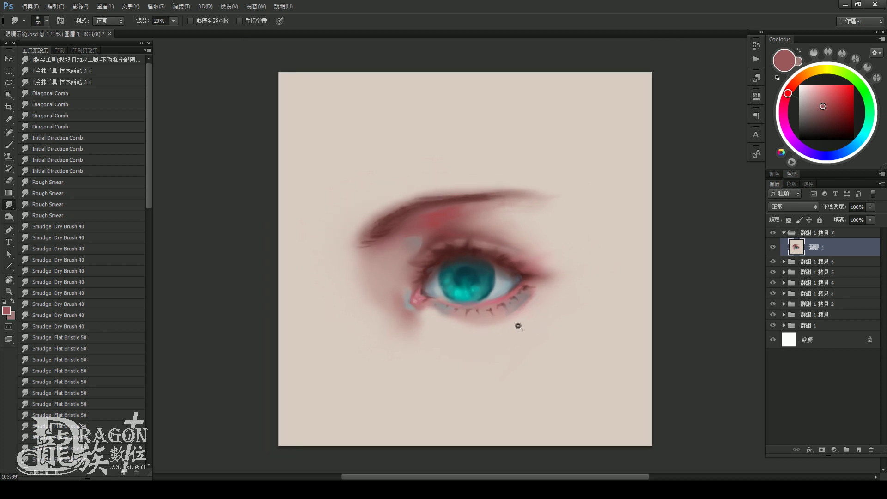
drag(513, 209, 460, 206)
key(b)
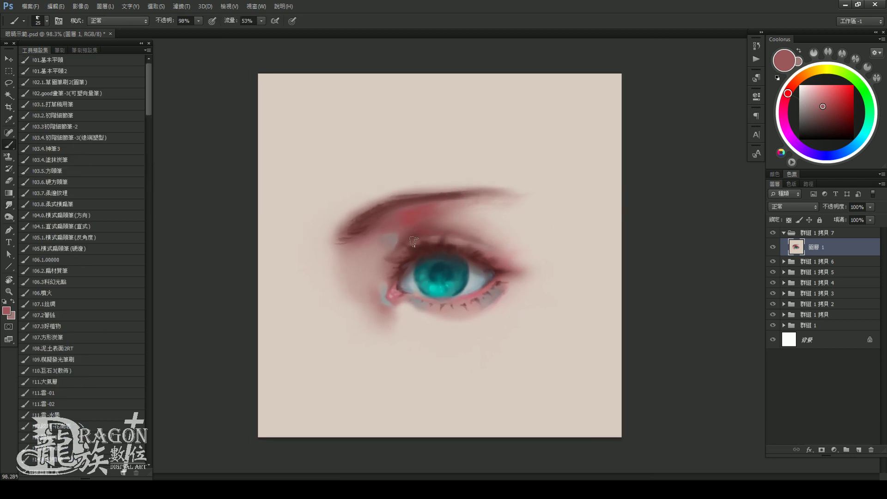
alt+click(422, 240)
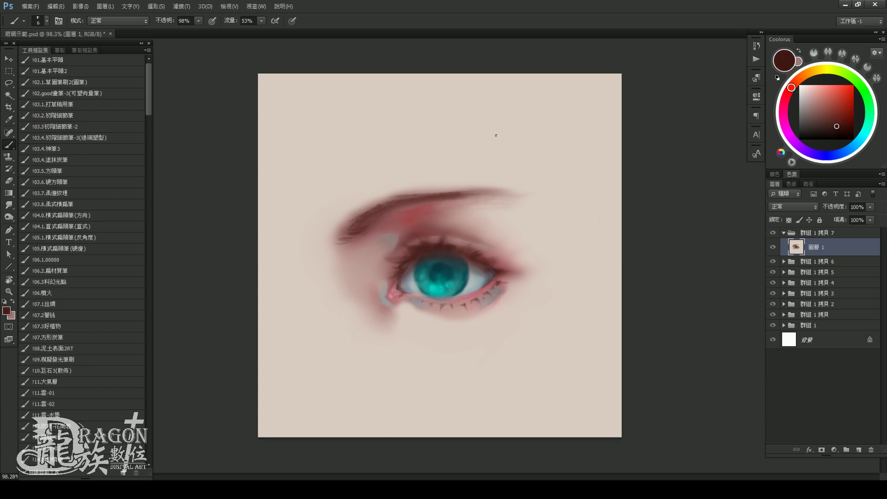
alt+click(484, 182)
key(r)
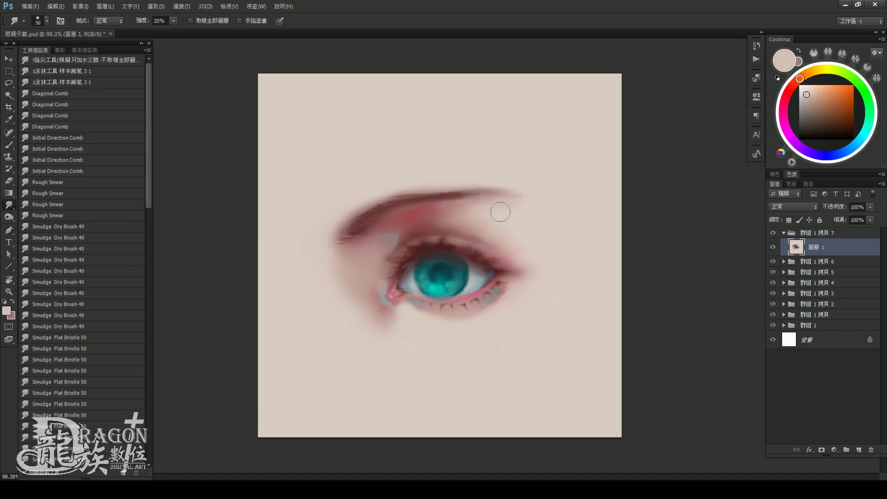
key(bracketright)
key(bracketright)
key(bracketright)
key(bracketleft)
key(bracketleft)
key(bracketleft)
key(bracketleft)
key(bracketleft)
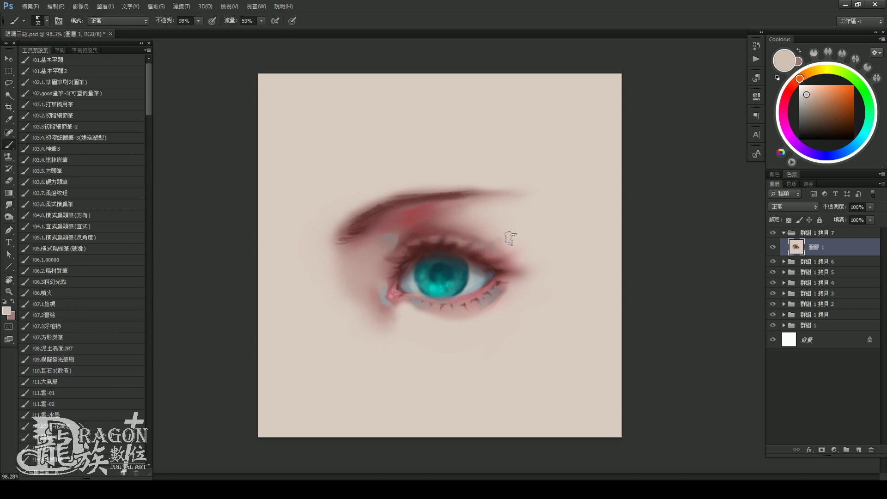
Return to the Brush, zoom in on the eye, and add a new empty layer above it
key(b)
drag(511, 234, 497, 225)
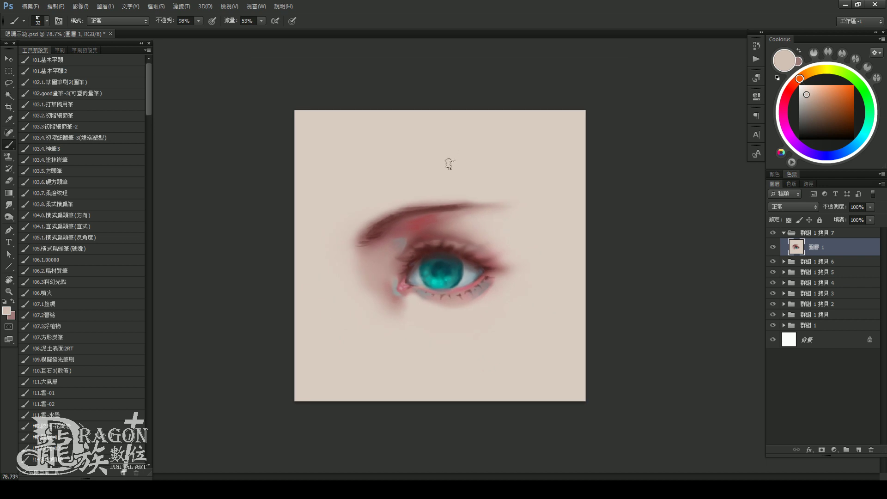
drag(472, 255, 502, 144)
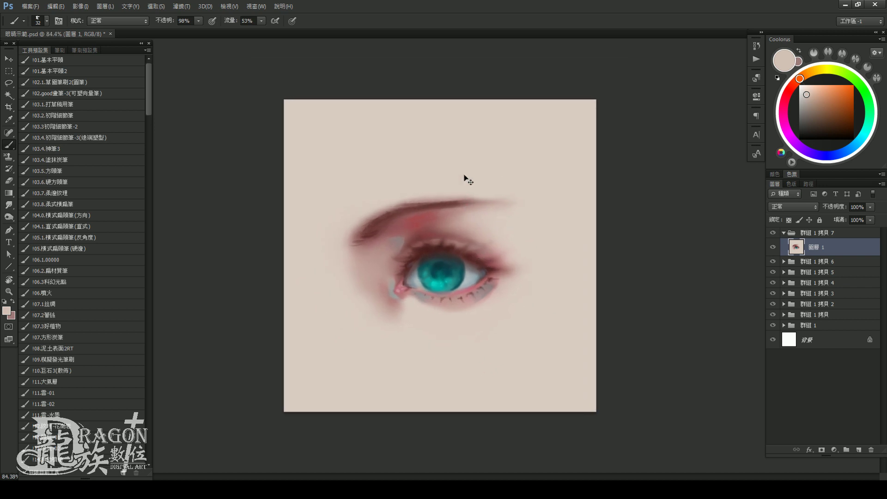
key(ctrl+shift+n)
key(Return)
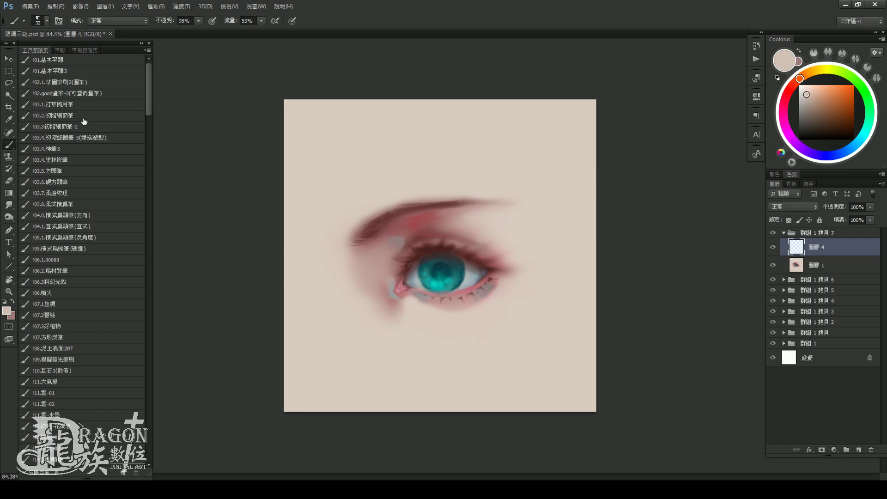
Choose a different brush preset and mix a deep red from the eye's red-brown in Coolorus
click(85, 149)
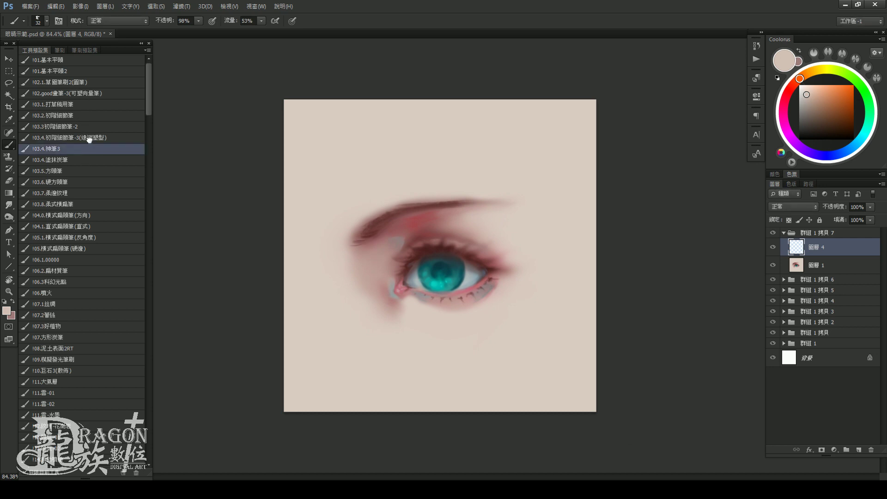
alt+click(431, 247)
click(837, 127)
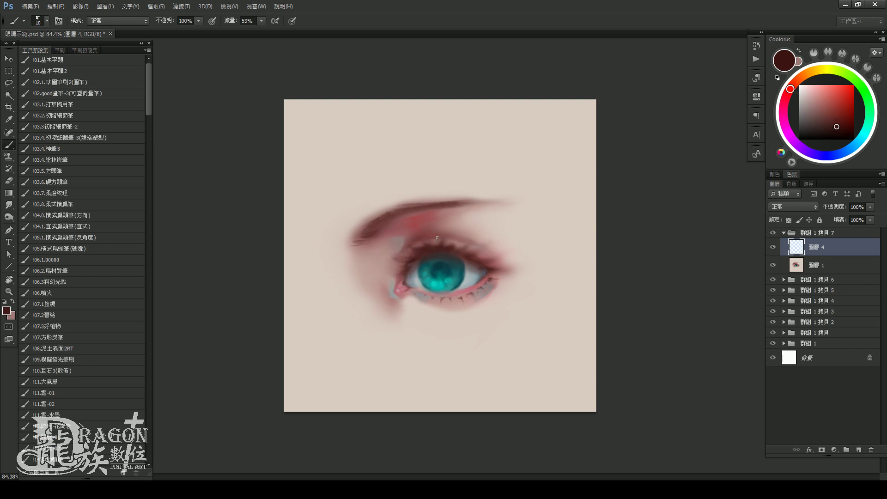
click(811, 106)
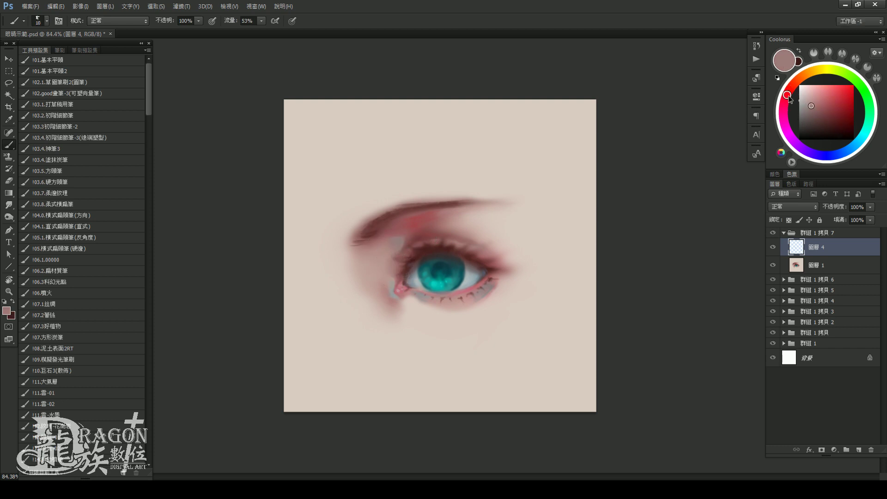
click(842, 104)
click(843, 109)
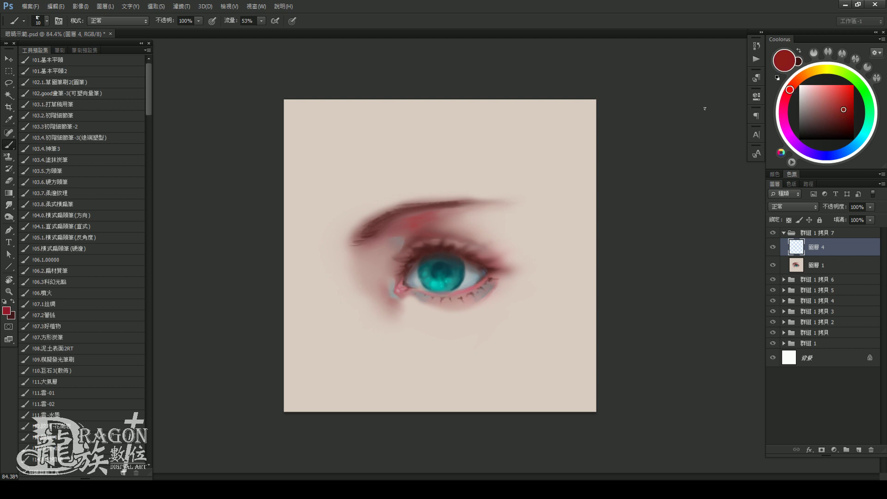
Paint dark red lash flecks along the upper eyelid, deepening the red as you go
key(bracketright)
key(bracketright)
key(bracketright)
key(bracketleft)
key(bracketleft)
key(bracketleft)
key(bracketleft)
key(bracketright)
key(bracketright)
key(bracketright)
alt+click(455, 248)
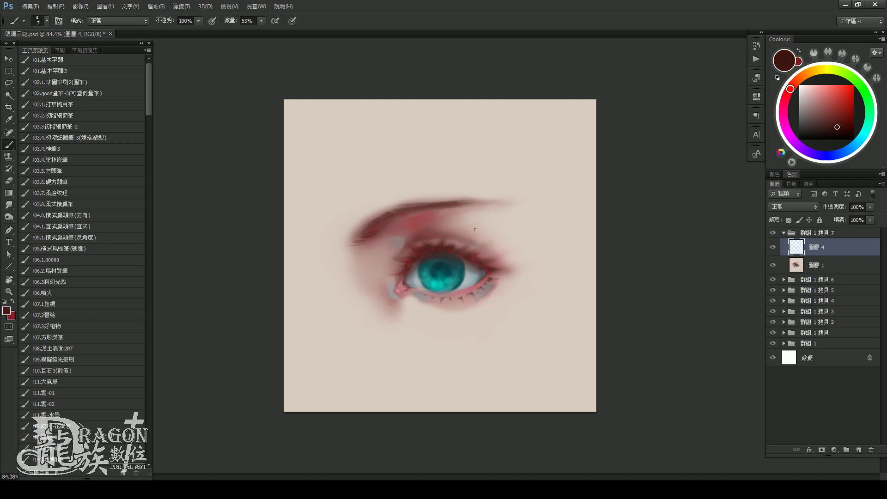
click(842, 131)
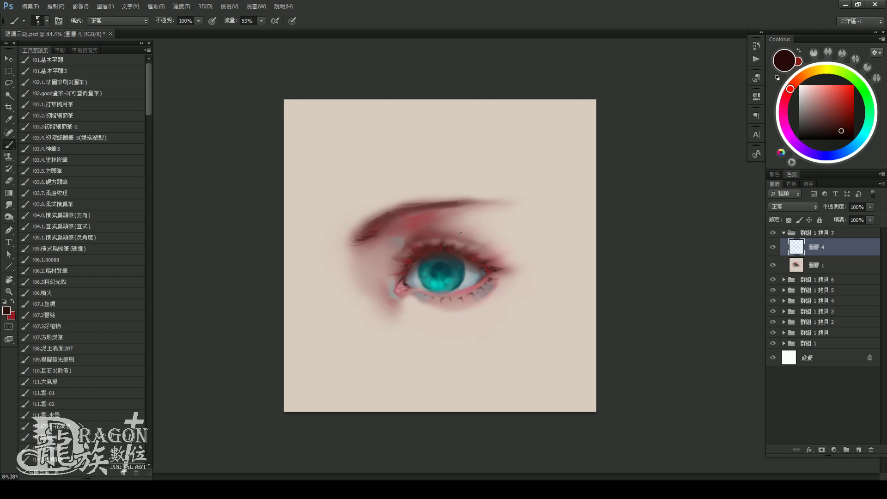
Sample the eye's muted pink-brown, pick a teal, and enlarge the brush
alt+click(461, 231)
alt+click(461, 227)
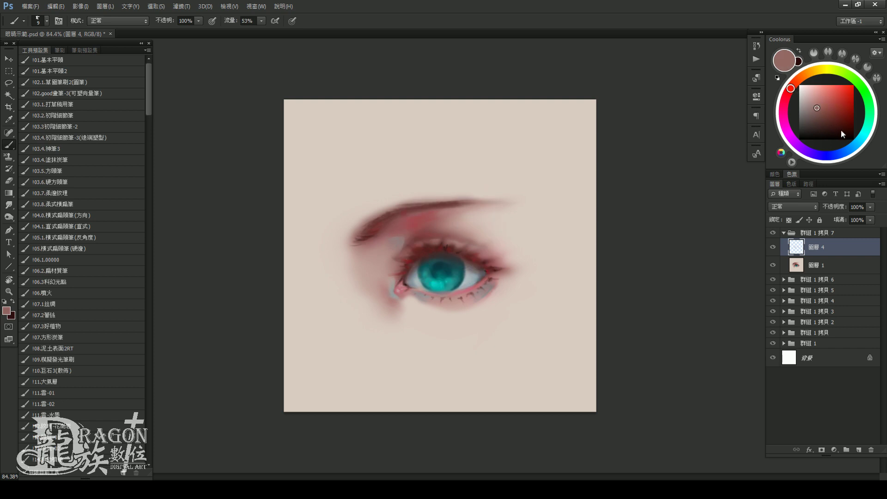
click(867, 129)
click(824, 113)
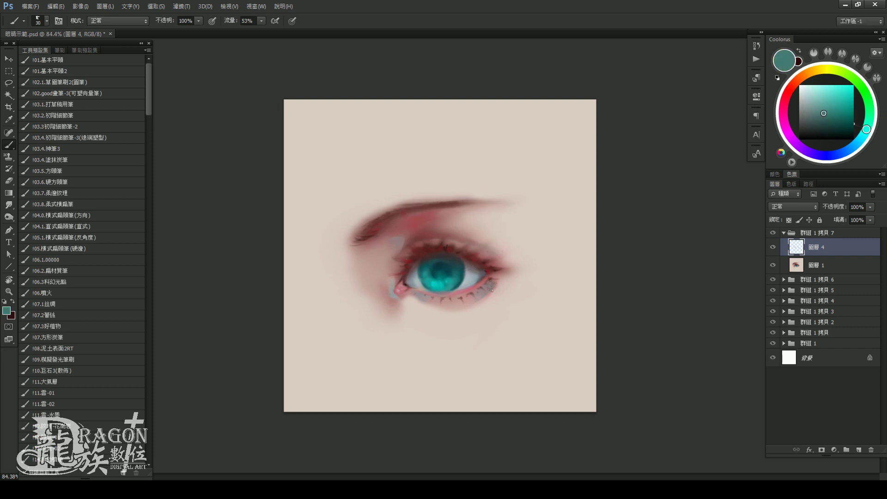
key(bracketright)
Switch to the square-tipped brush preset and try grey and teal tones
click(68, 171)
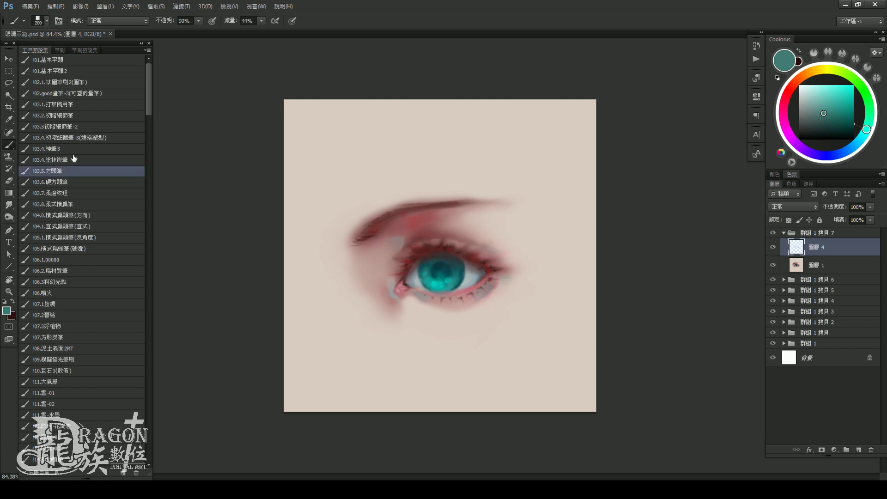
key(bracketleft)
key(bracketleft)
key(bracketleft)
alt+click(381, 274)
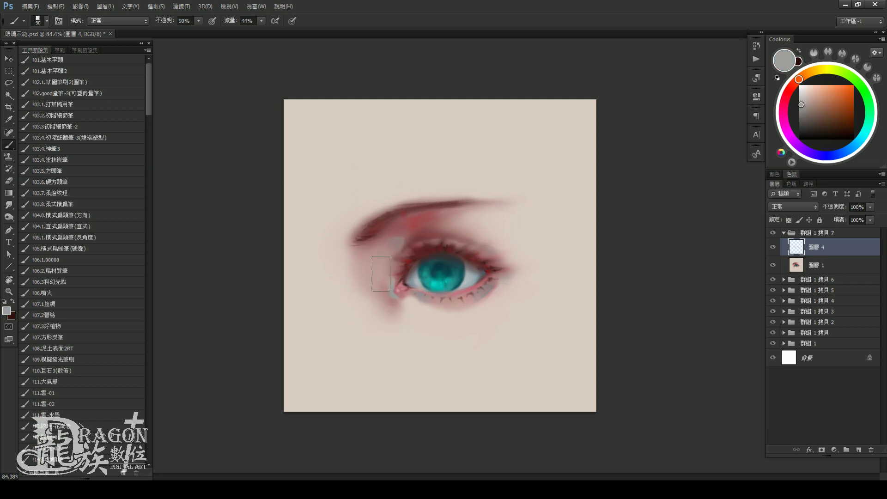
key(bracketright)
key(bracketleft)
click(861, 138)
click(824, 111)
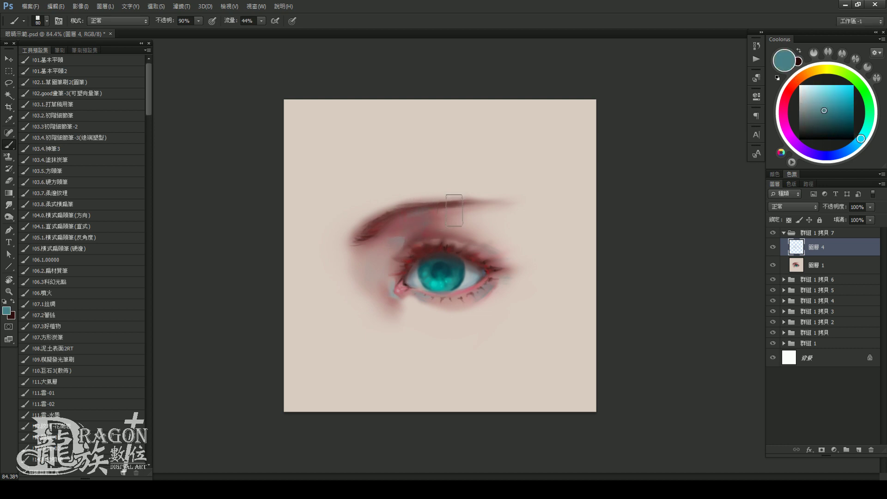
Sample the skin near the brow and mix a light blue-grey in Coolorus
key(bracketright)
key(bracketright)
alt+click(478, 221)
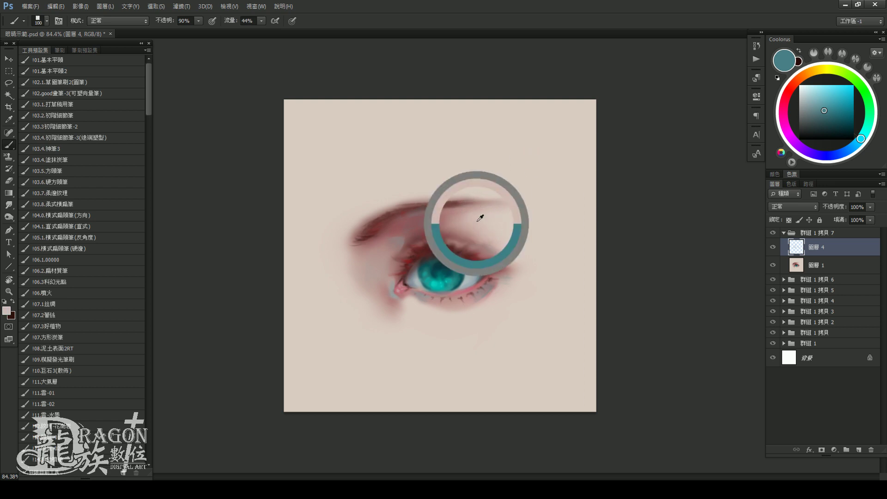
click(859, 141)
click(806, 95)
key(bracketright)
key(bracketright)
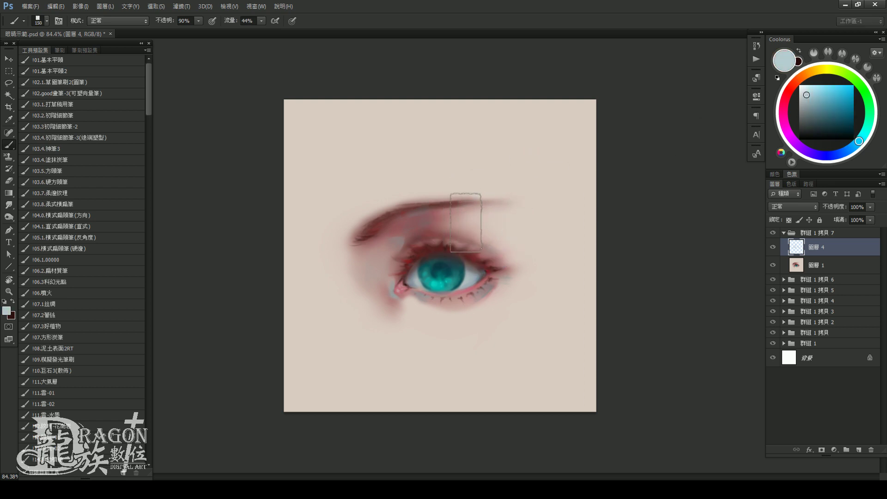
key(bracketleft)
key(bracketleft)
key(bracketleft)
key(bracketleft)
key(bracketleft)
key(bracketleft)
key(bracketleft)
key(bracketright)
key(bracketright)
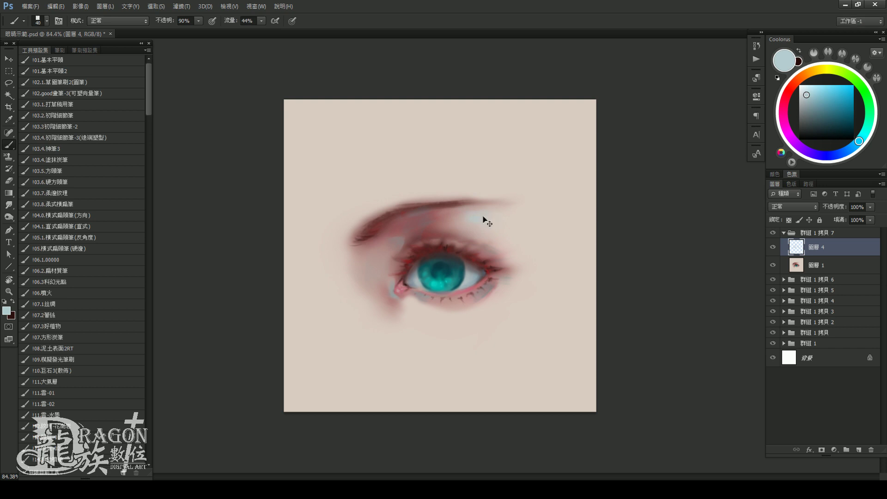
Paint a light blue-grey highlight under the brow, then sample a mauve-pink
mouse_move(501, 222)
mouse_down()
mouse_move(460, 219)
mouse_move(500, 226)
mouse_up()
key(bracketright)
key(bracketright)
key(bracketright)
key(bracketleft)
alt+click(455, 211)
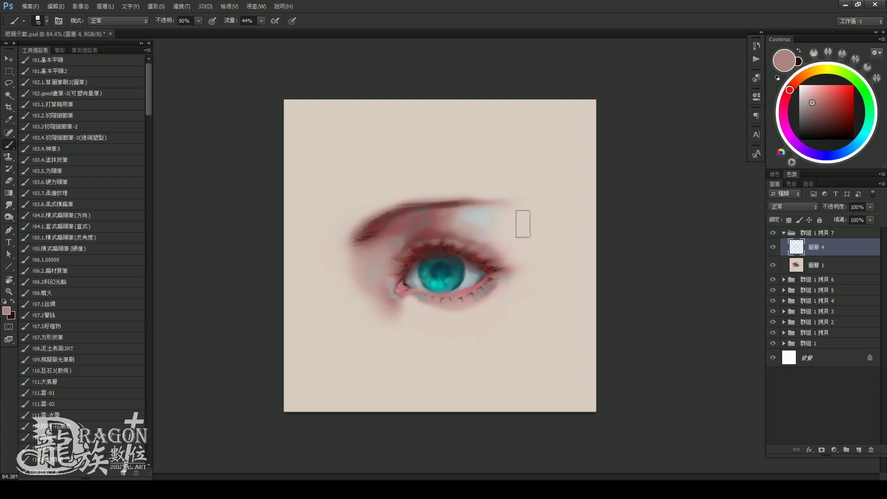
Delete the empty layer and create a new layer in Overlay blend mode
drag(525, 241, 527, 239)
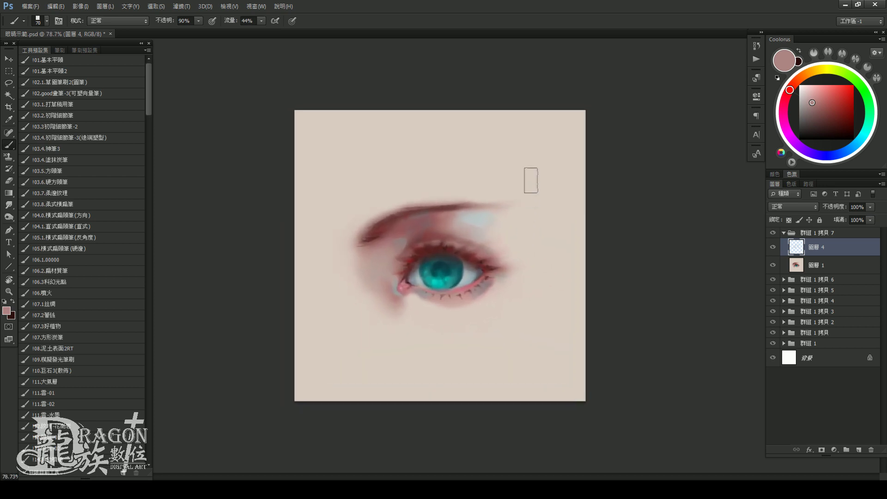
drag(690, 258, 661, 257)
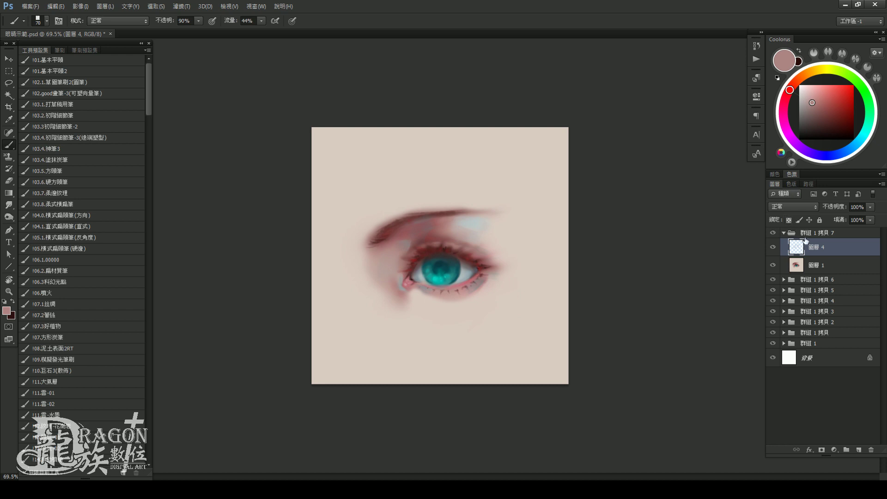
key(Delete)
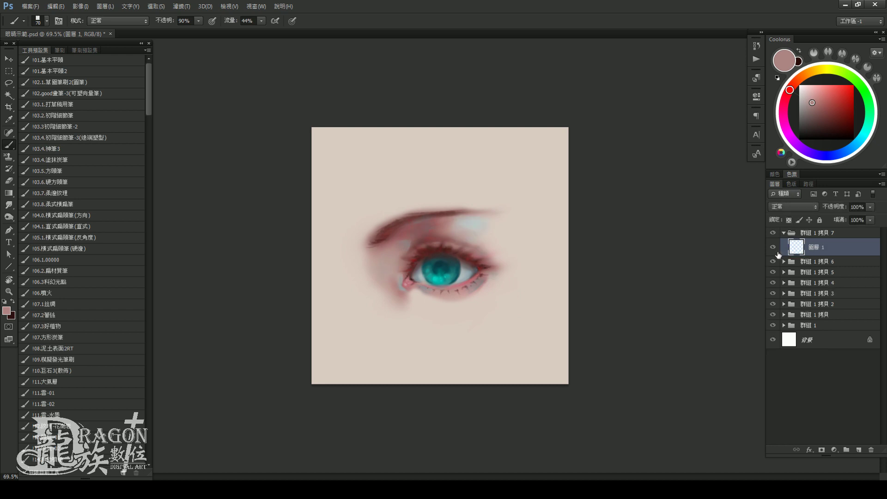
key(ctrl+shift+n)
click(575, 148)
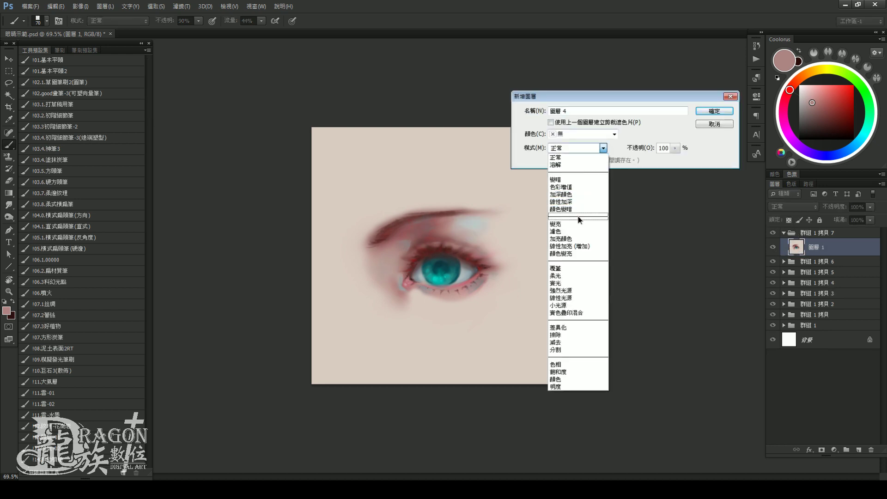
click(574, 262)
click(715, 112)
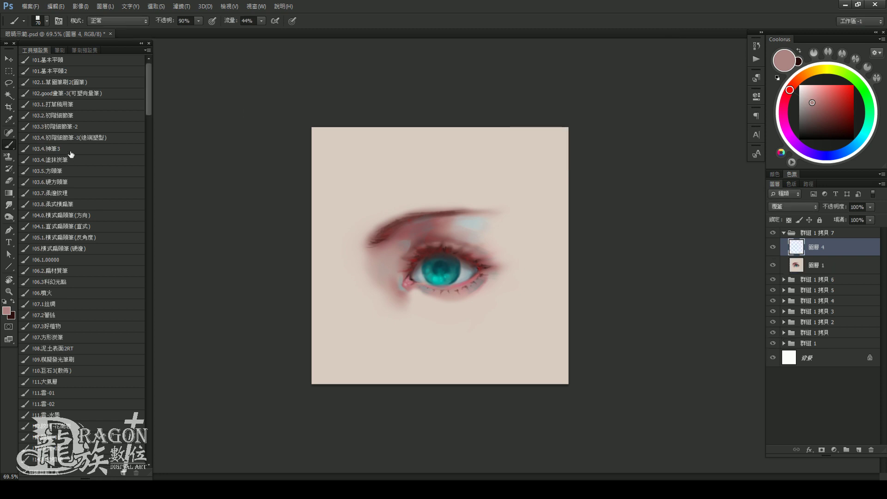
With a full-opacity brush, brighten the iris using a light cyan on the Overlay layer
click(88, 61)
click(862, 134)
drag(820, 98, 824, 99)
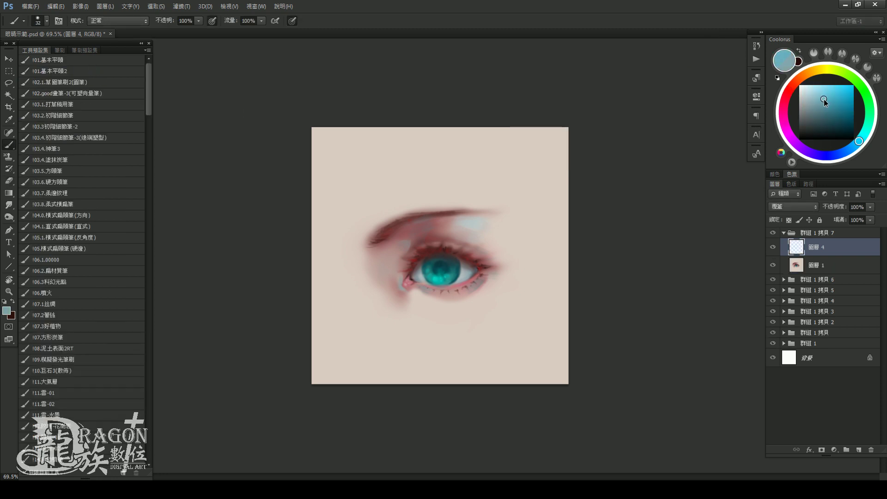
drag(508, 226, 515, 226)
key(bracketright)
key(bracketleft)
Dab bright pink on the inner corner and lids, then enlarge the brush
click(816, 96)
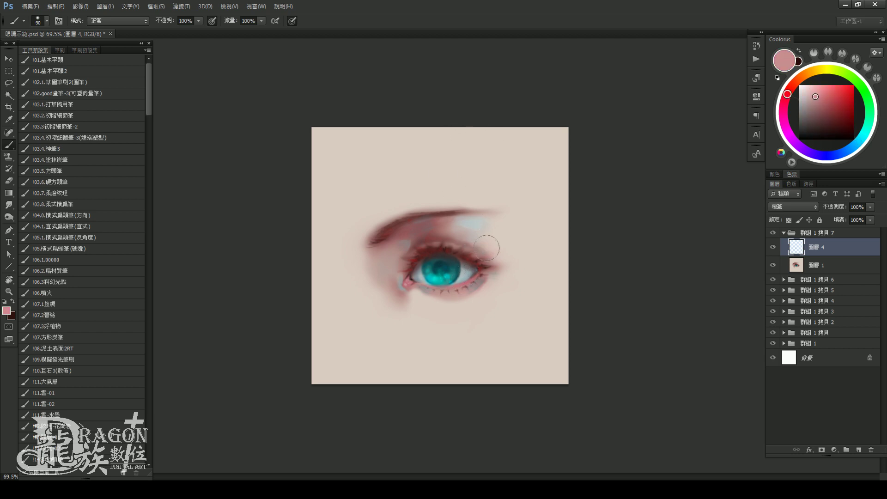
key(bracketright)
key(bracketleft)
key(bracketleft)
key(bracketleft)
click(409, 283)
key(bracketright)
key(bracketright)
key(bracketright)
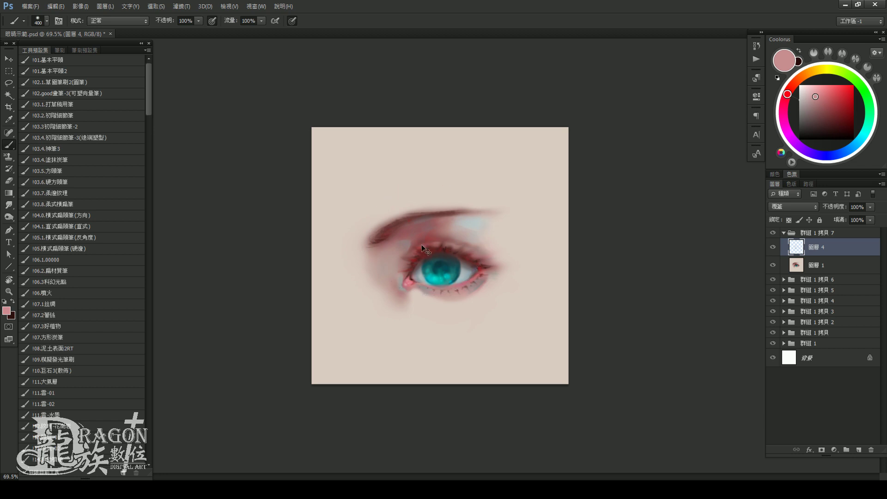
key(bracketright)
key(bracketright)
key(bracketright)
alt+scroll(524, 238, down, 3)
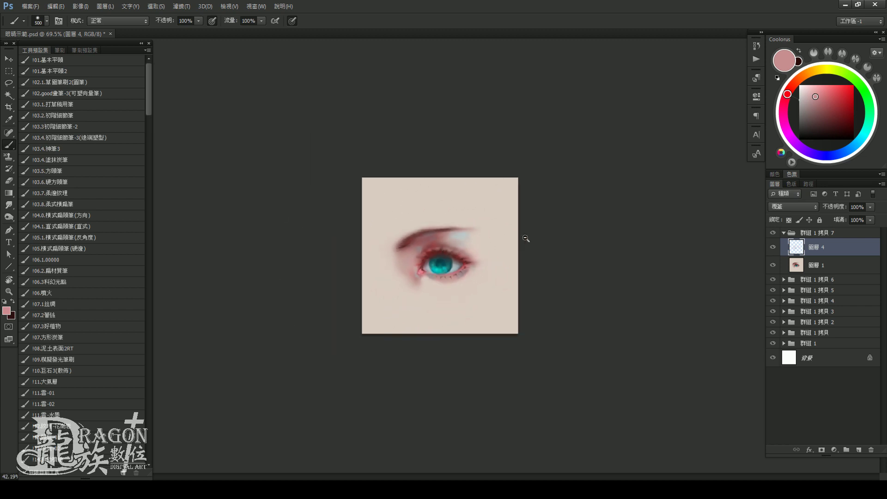
alt+scroll(535, 244, up, 2)
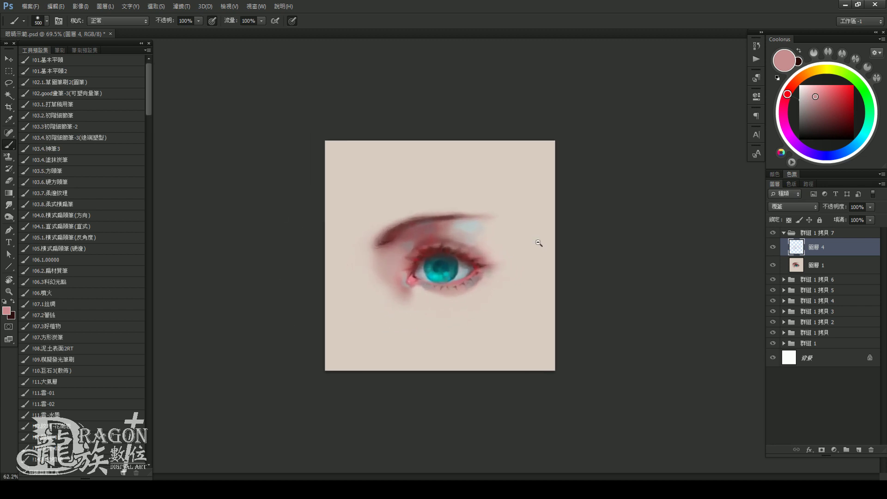
Compare the Overlay layer, duplicate it with Ctrl+J, and merge the eye layers with Ctrl+E
click(773, 248)
click(773, 249)
click(773, 249)
click(773, 249)
key(ctrl+j)
alt+scroll(624, 256, down, 2)
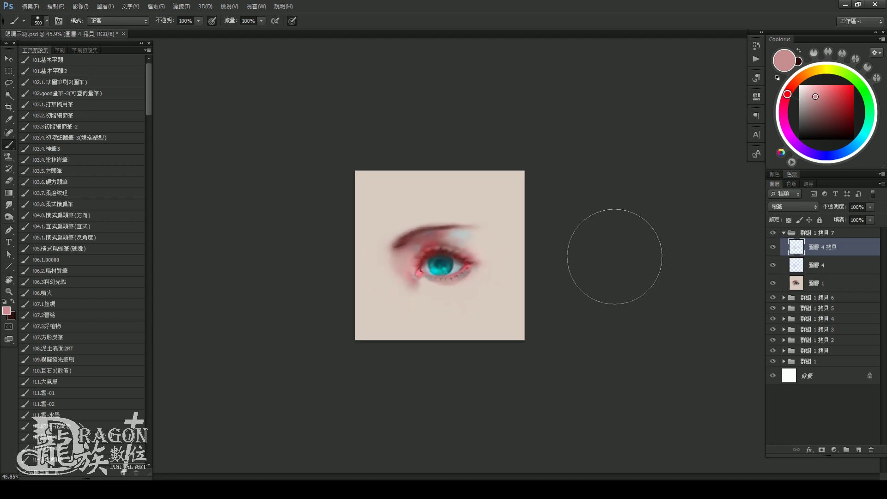
alt+scroll(479, 219, up, 1)
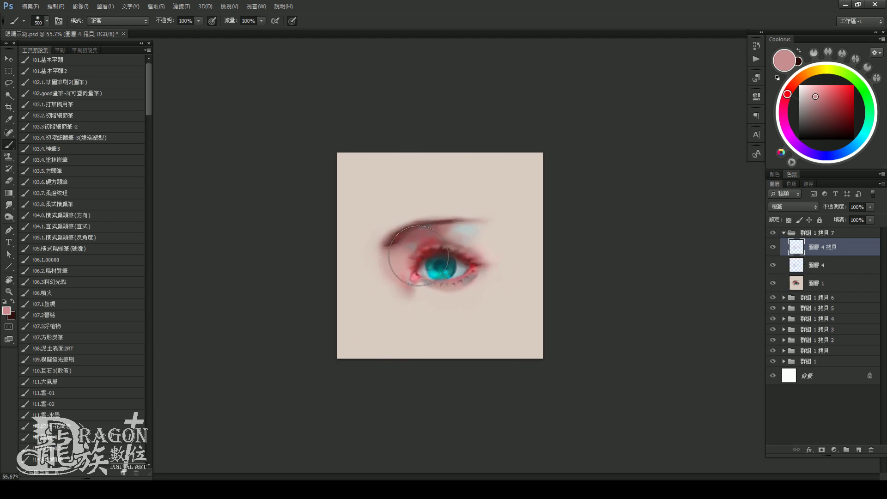
key(bracketright)
key(bracketright)
key(bracketright)
shift+click(825, 283)
key(ctrl+e)
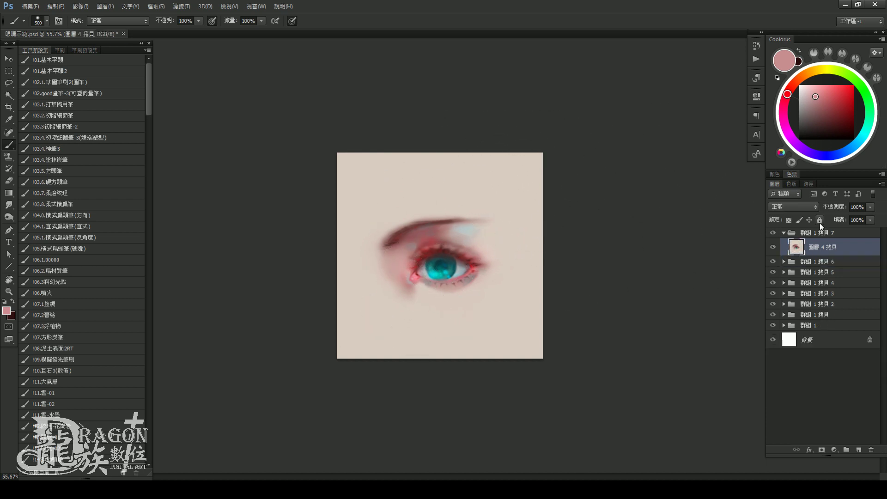
click(773, 232)
Add a new empty layer and select the 模擬發光筆刷 simulated glow brush preset
scroll(646, 242, up, 2)
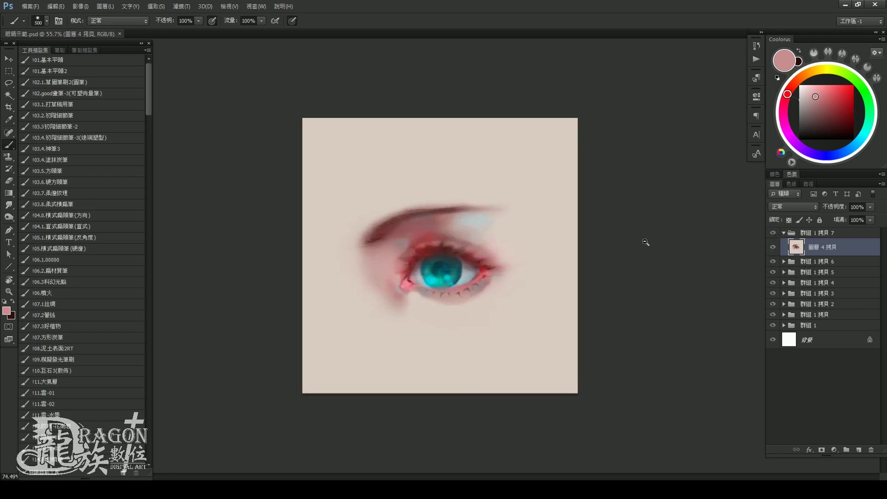
key(ctrl+shift+n)
key(Return)
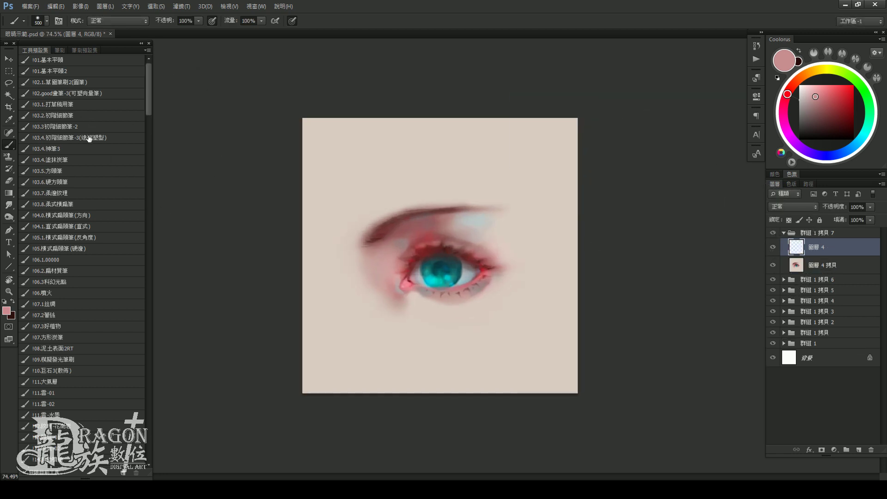
click(70, 148)
scroll(406, 257, up, 1)
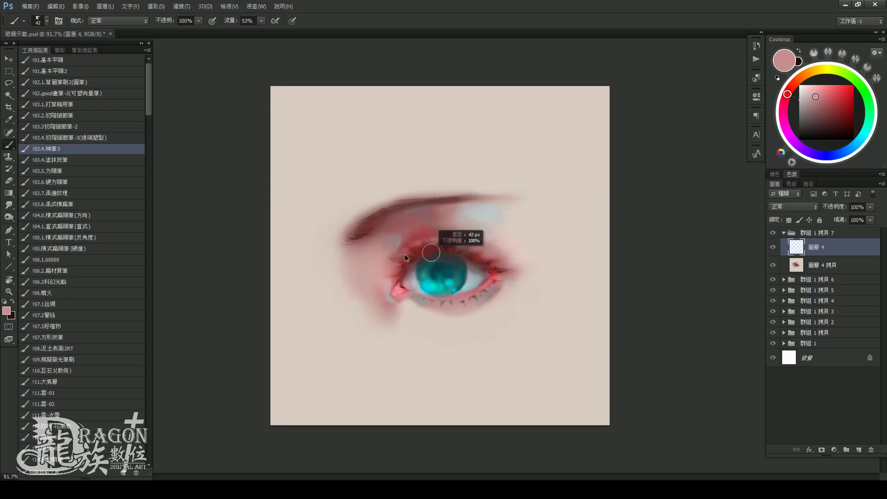
scroll(405, 257, up, 1)
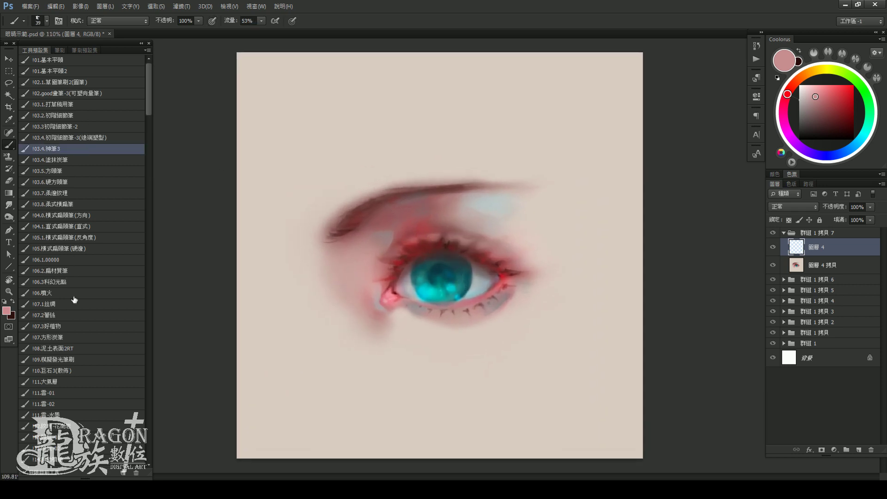
click(78, 283)
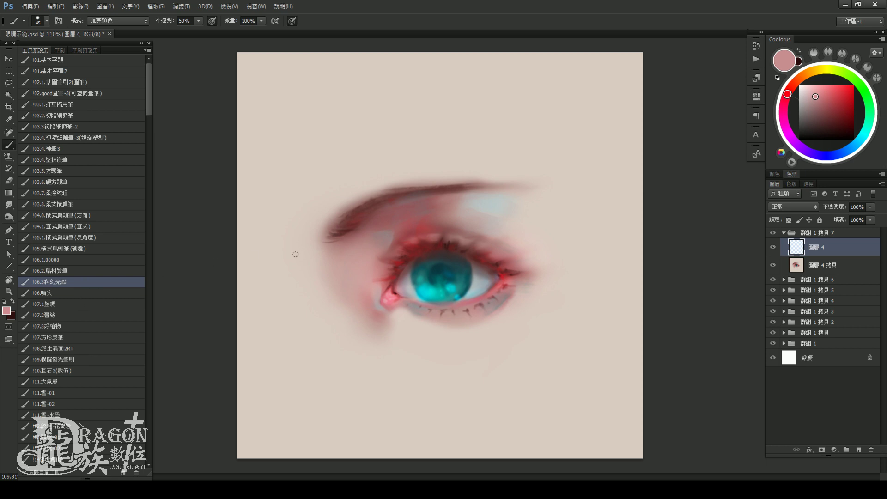
click(97, 361)
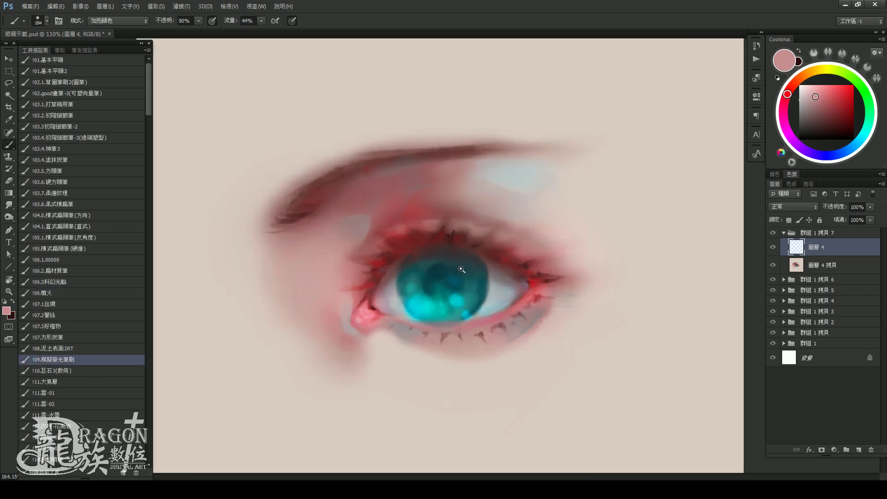
scroll(436, 269, up, 2)
Sample cyan from the iris and mix a steel-blue second colour in Coolorus
alt+click(416, 305)
click(834, 93)
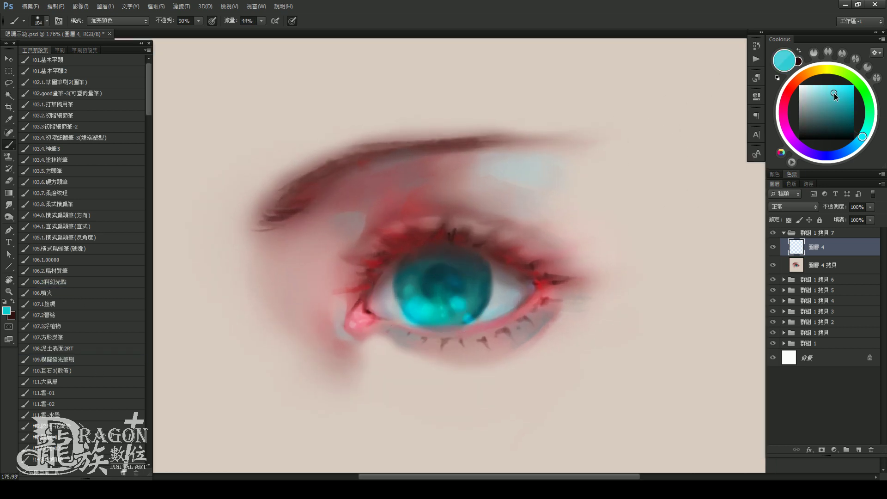
key(bracketleft)
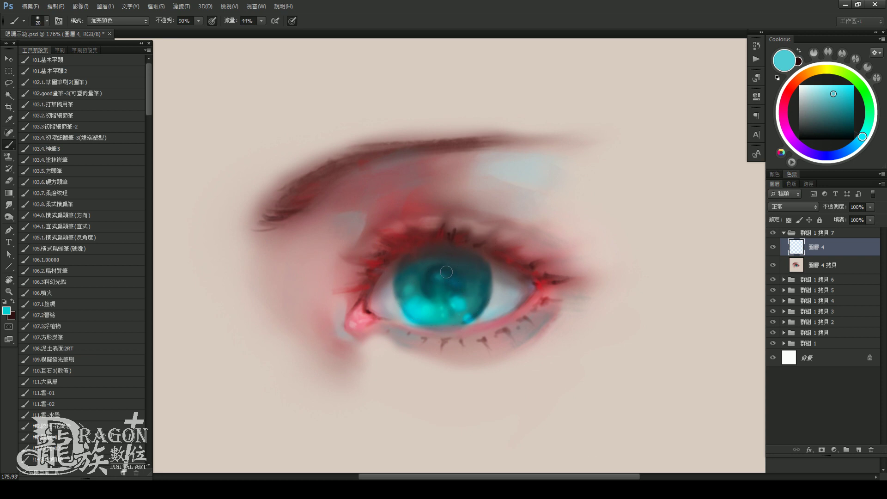
click(832, 102)
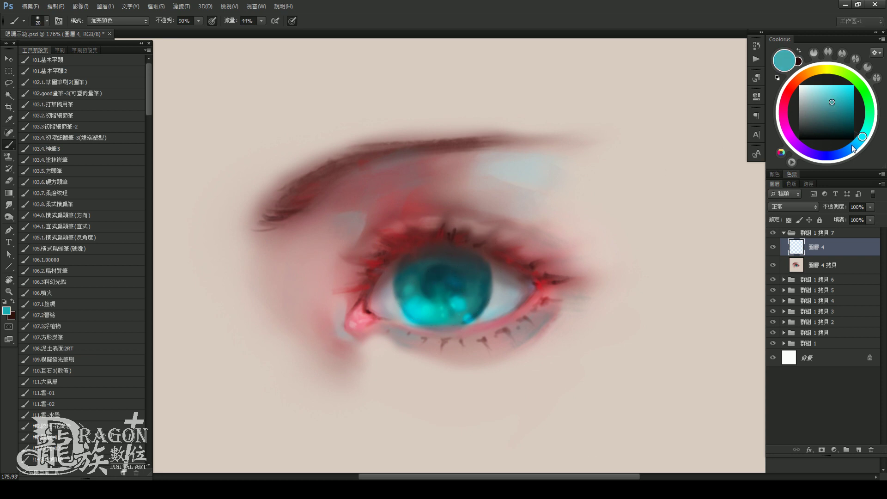
drag(862, 136, 852, 147)
click(833, 106)
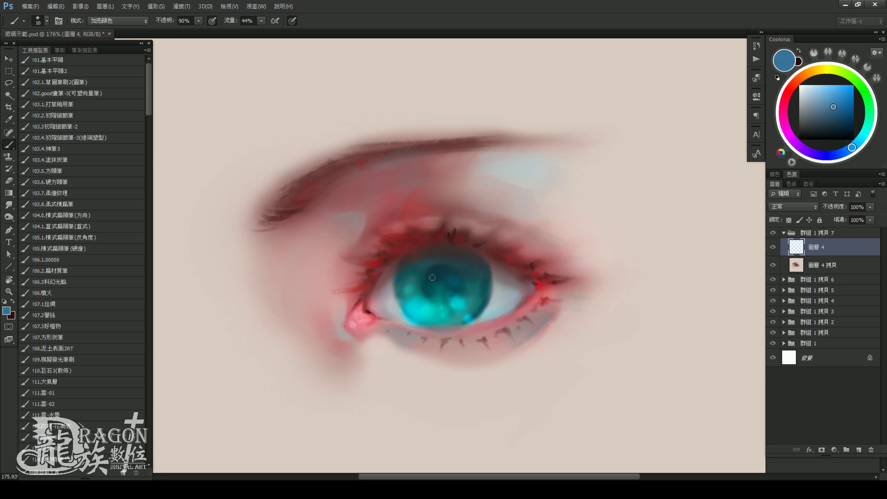
key(bracketright)
key(bracketright)
key(bracketright)
alt+click(420, 308)
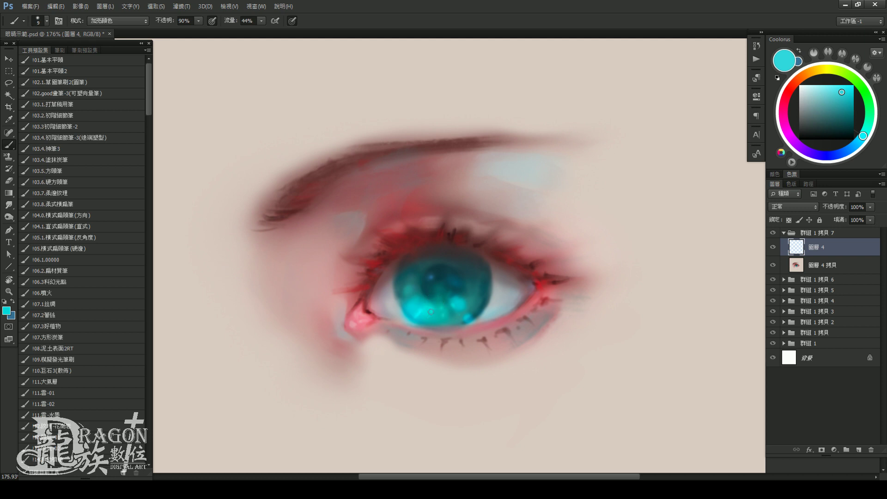
Paint cyan and steel-blue glow dots on the lower iris, swapping colours with X, then fit the canvas
key(bracketright)
key(x)
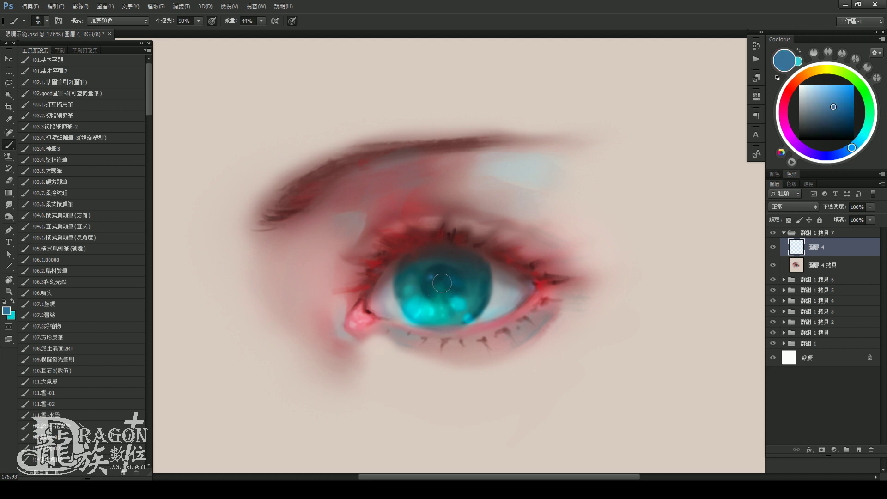
key(bracketright)
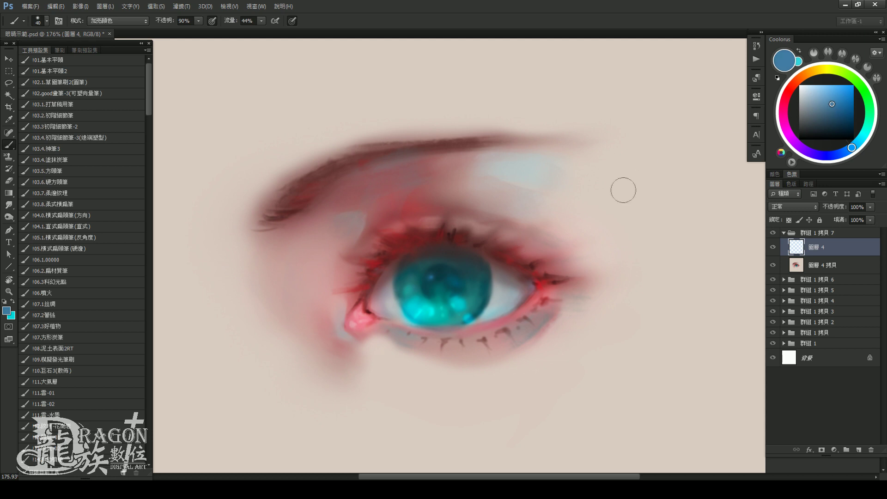
key(bracketleft)
key(bracketleft)
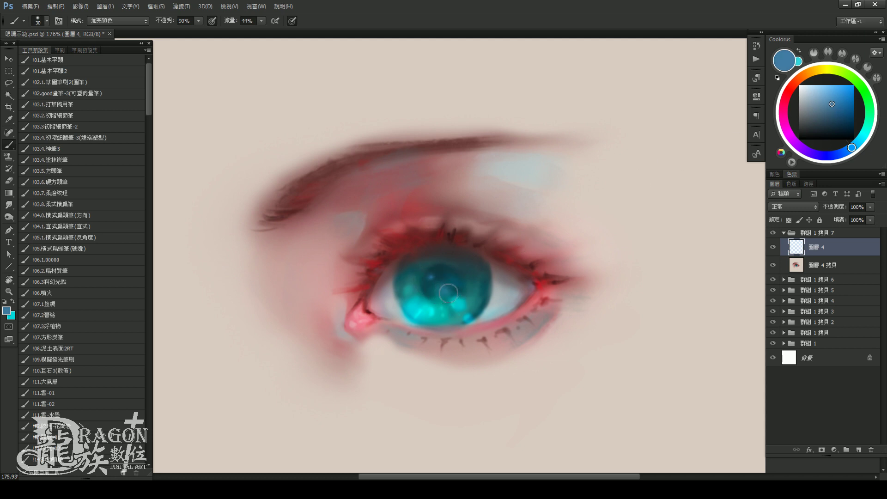
key(bracketleft)
key(bracketleft)
key(bracketleft)
key(x)
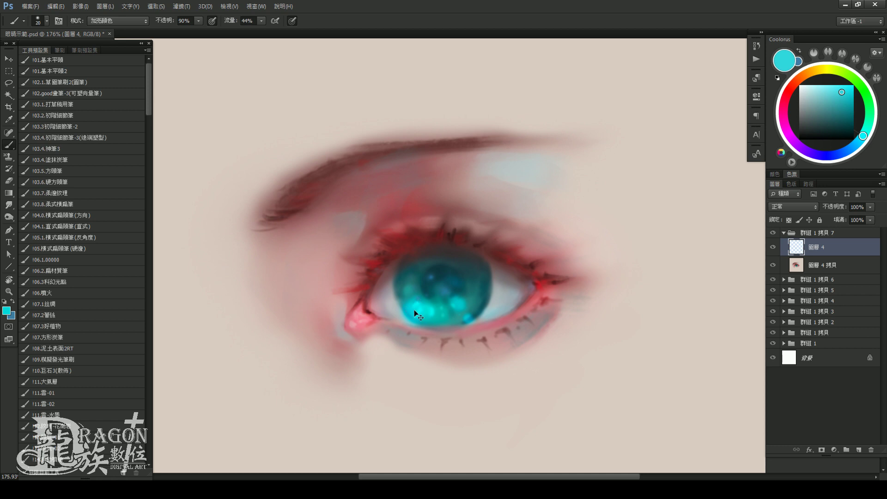
key(bracketleft)
key(bracketleft)
key(bracketright)
key(bracketright)
key(x)
key(bracketright)
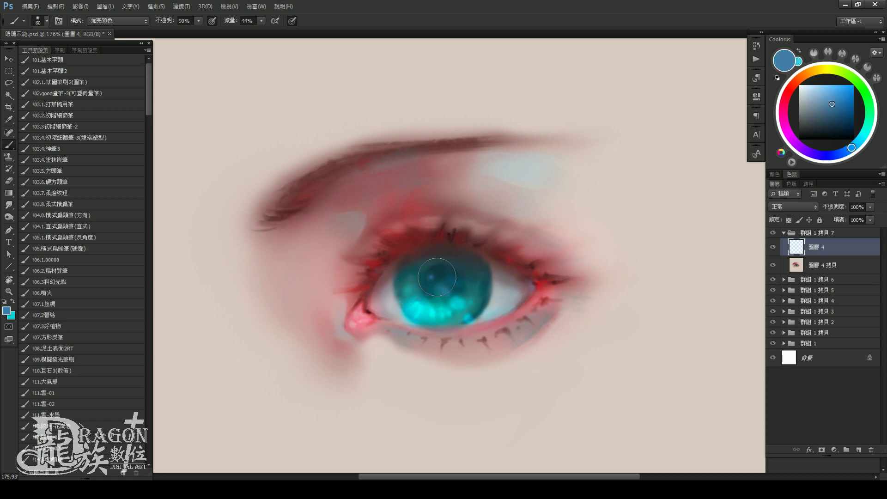
ctrl+alt+click(555, 276)
key(ctrl+0)
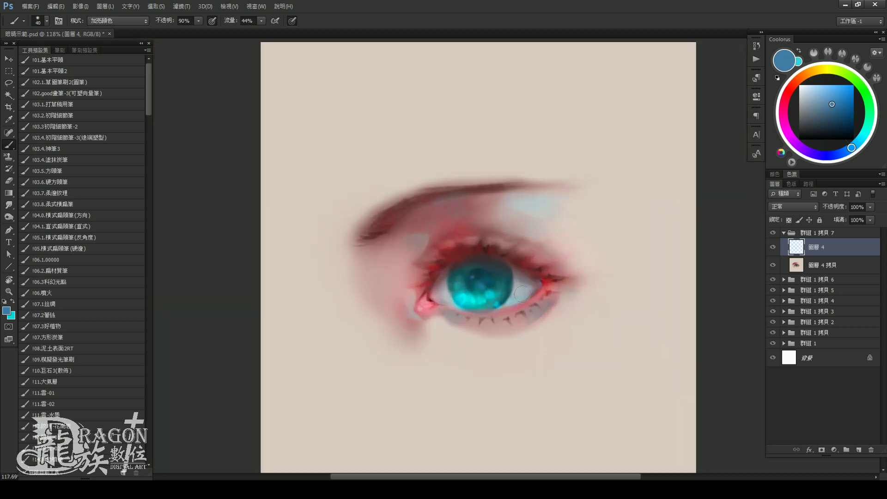
Switch to the 神筆3 brush preset and pick a pale grey-blue colour in Coolorus
scroll(596, 307, down, 2)
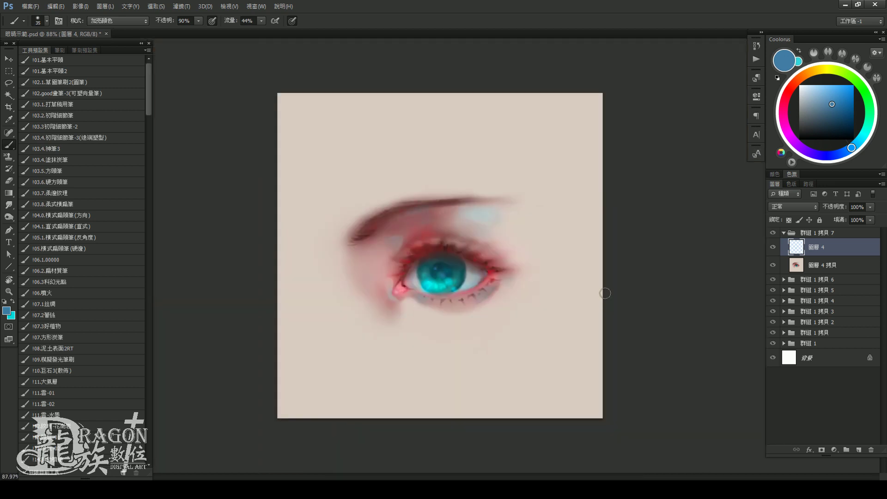
key(ctrl+shift+n)
key(Escape)
click(80, 149)
click(442, 241)
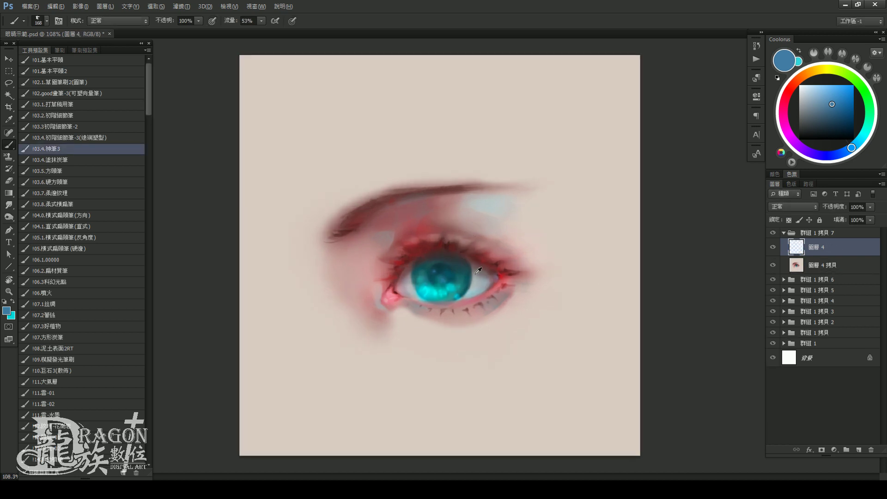
drag(811, 90, 804, 95)
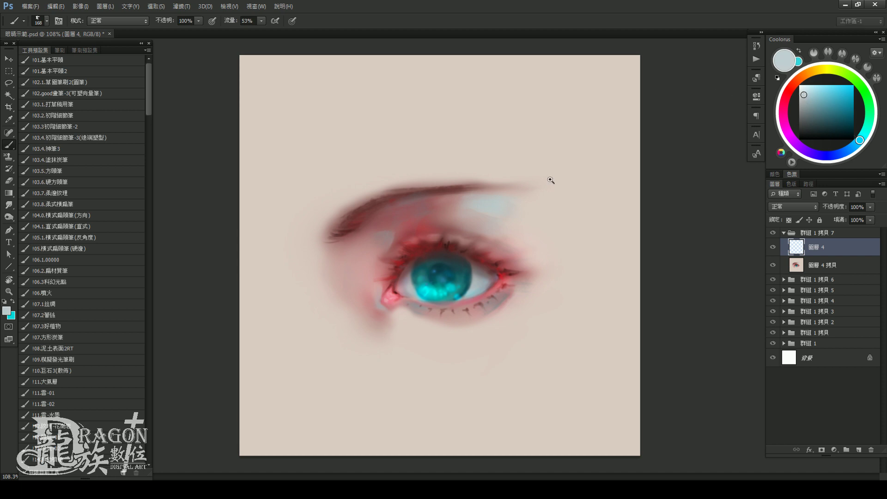
scroll(483, 246, up, 3)
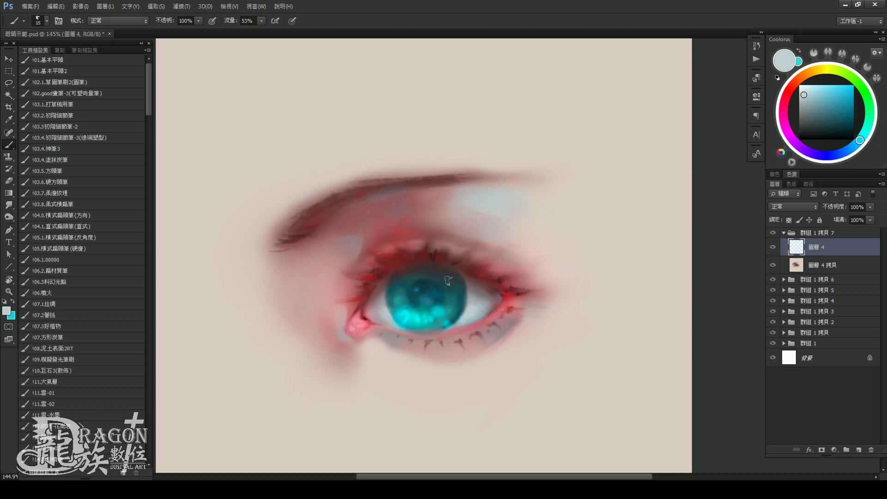
Brush a soft pale blue-white highlight on the upper-left of the iris
drag(404, 299, 432, 291)
key(bracketright)
drag(404, 298, 431, 289)
key(bracketleft)
key(bracketleft)
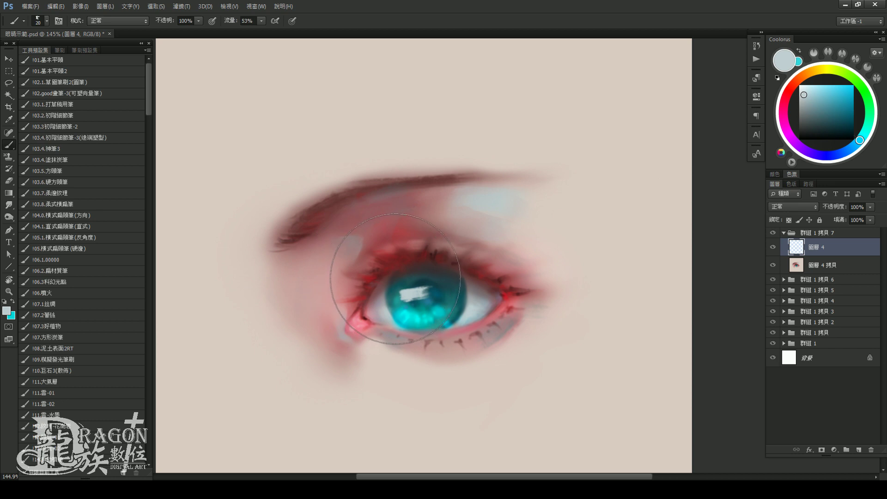
key(bracketleft)
key(bracketleft)
key(bracketleft)
key(bracketleft)
key(bracketleft)
key(bracketleft)
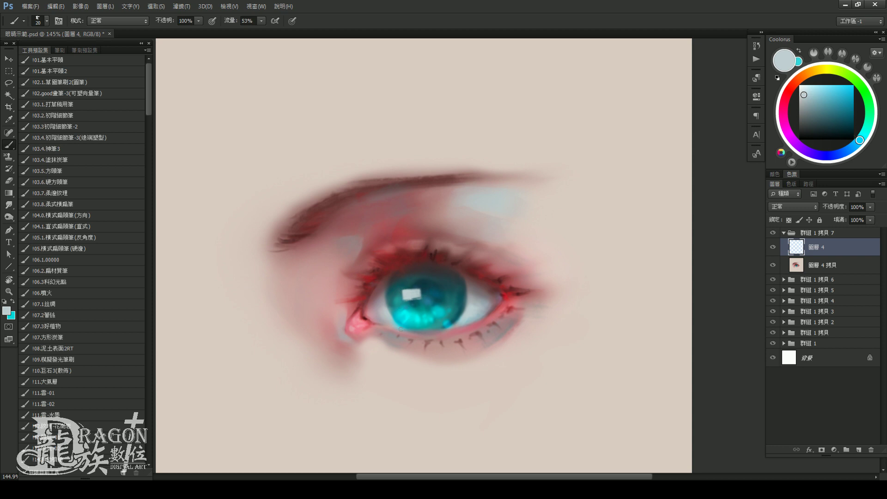
drag(477, 266, 413, 227)
Nudge the pale paint colour and switch to a small 模擬發光筆刷 simulated glow brush
key(bracketright)
key(bracketright)
key(bracketright)
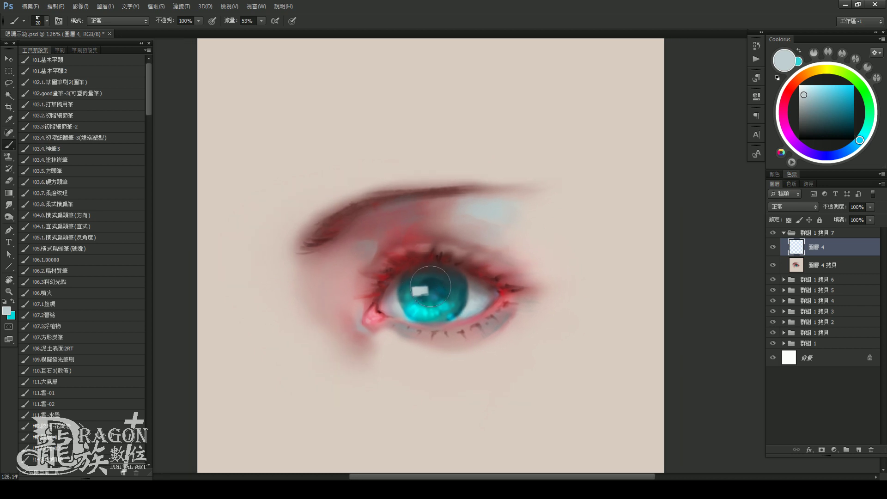
key(bracketright)
key(bracketright)
key(bracketright)
key(bracketright)
key(bracketright)
key(bracketright)
key(bracketright)
key(bracketright)
key(bracketright)
key(bracketleft)
key(bracketleft)
key(bracketleft)
key(bracketleft)
key(bracketleft)
key(bracketleft)
key(bracketleft)
key(bracketleft)
key(bracketleft)
key(bracketleft)
key(bracketleft)
key(bracketleft)
key(bracketleft)
scroll(423, 289, up, 2)
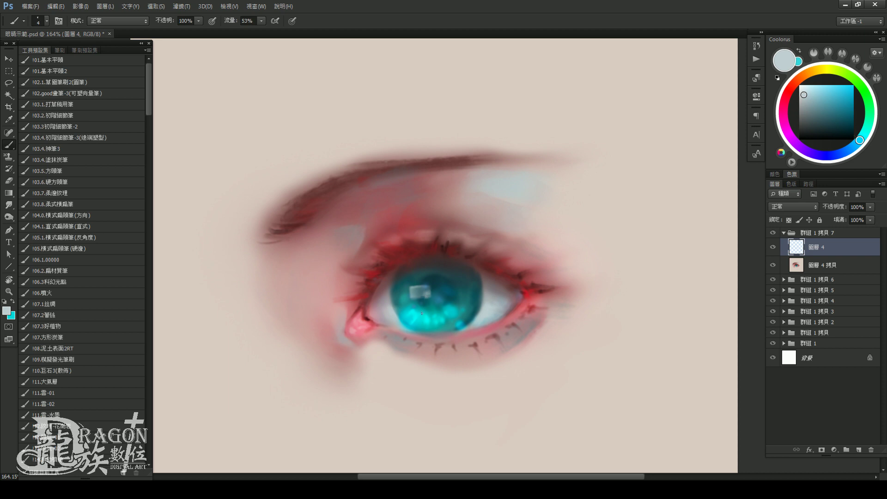
click(806, 91)
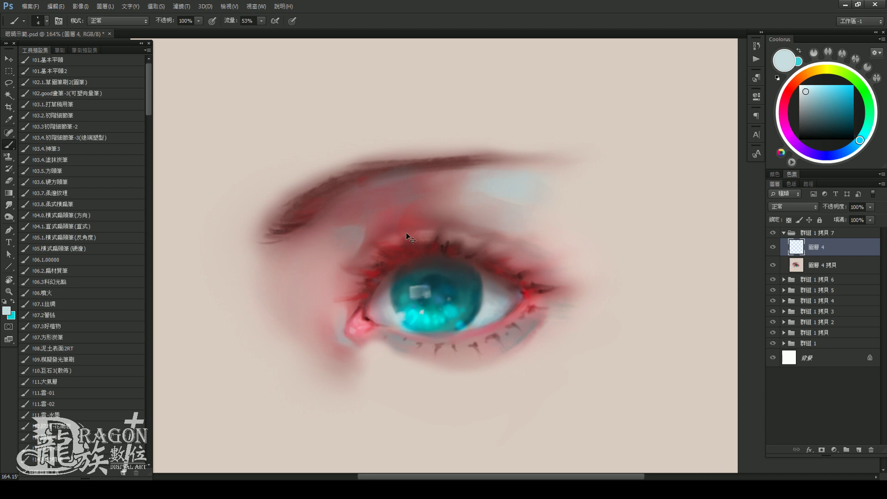
click(84, 280)
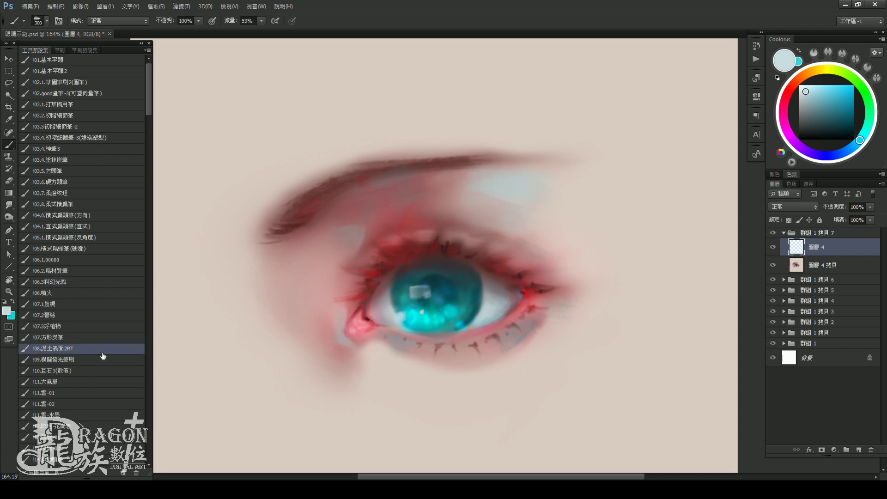
click(126, 359)
key(bracketleft)
key(bracketleft)
key(bracketleft)
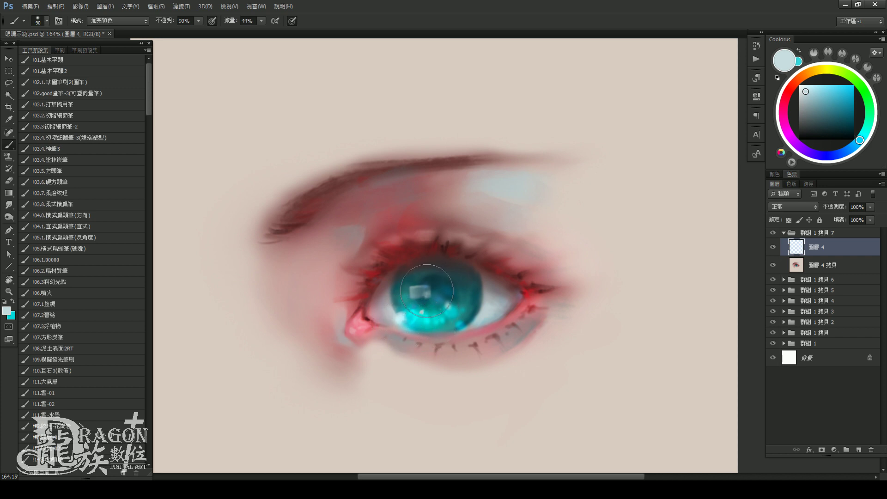
Add bright white highlights at the lower-left iris and sparkles lower-right of the pupil
click(91, 128)
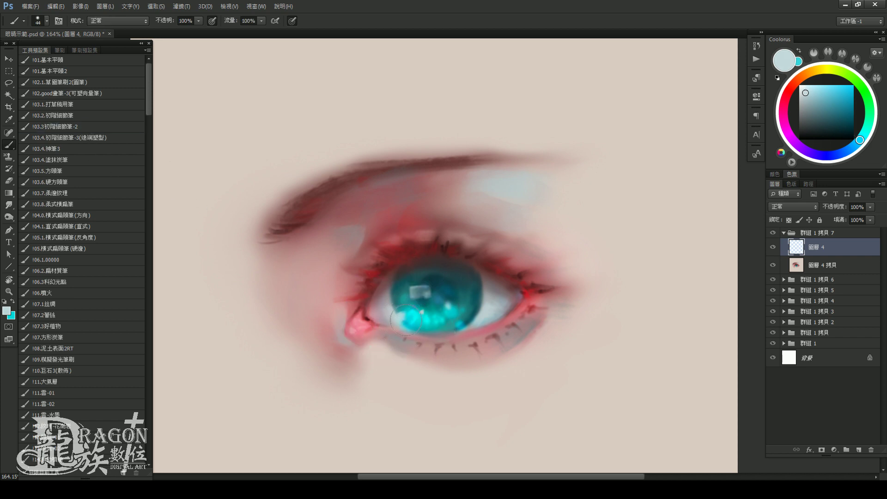
key(bracketleft)
key(bracketleft)
key(bracketleft)
drag(400, 324, 407, 318)
key(bracketleft)
key(bracketleft)
drag(420, 291, 440, 312)
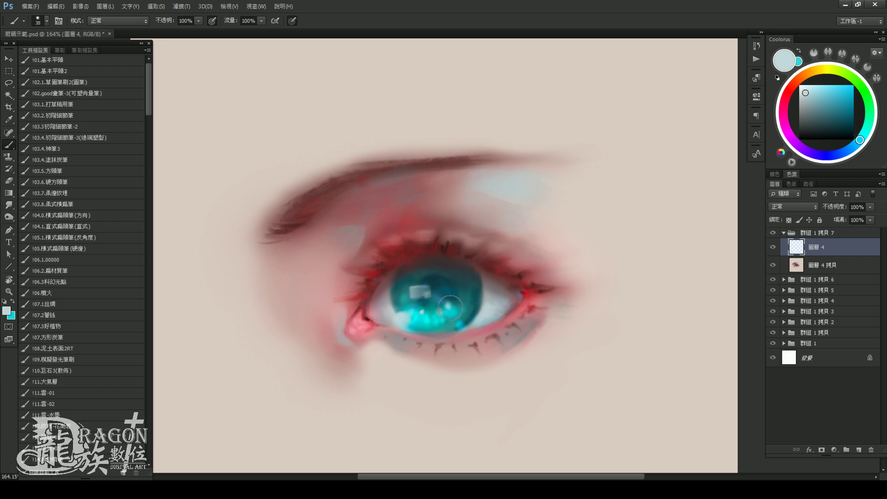
key(bracketright)
key(bracketright)
key(bracketright)
key(bracketleft)
key(bracketleft)
key(bracketleft)
key(bracketleft)
key(bracketleft)
key(bracketleft)
key(bracketleft)
key(bracketleft)
Merge the paint layer 圖層 4 down into the eye layer 圖層 4 拷貝
scroll(467, 300, down, 3)
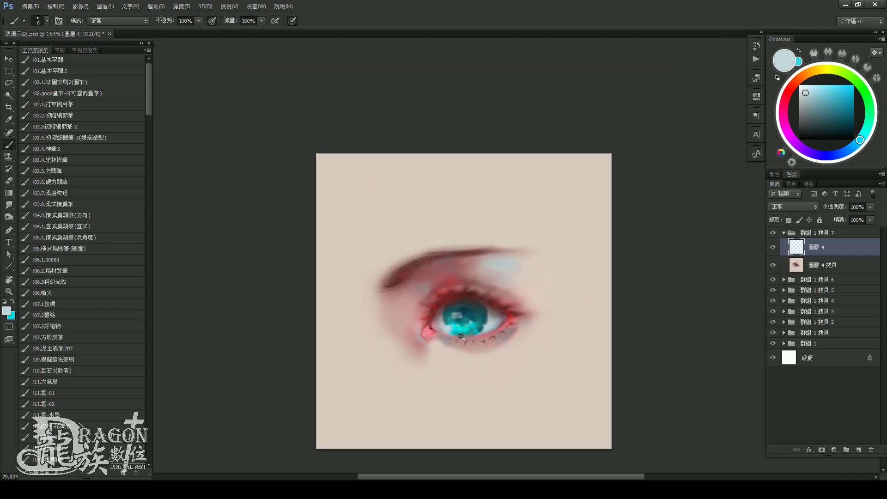
scroll(462, 312, down, 2)
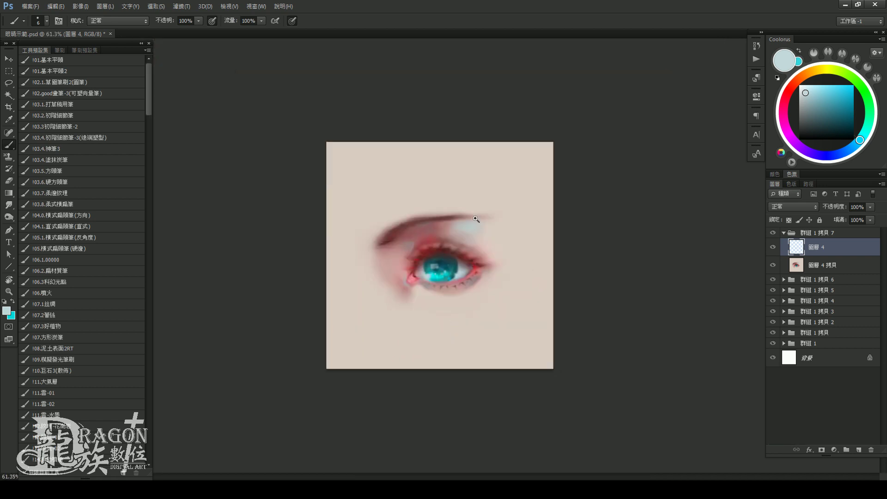
drag(476, 219, 515, 234)
key(Delete)
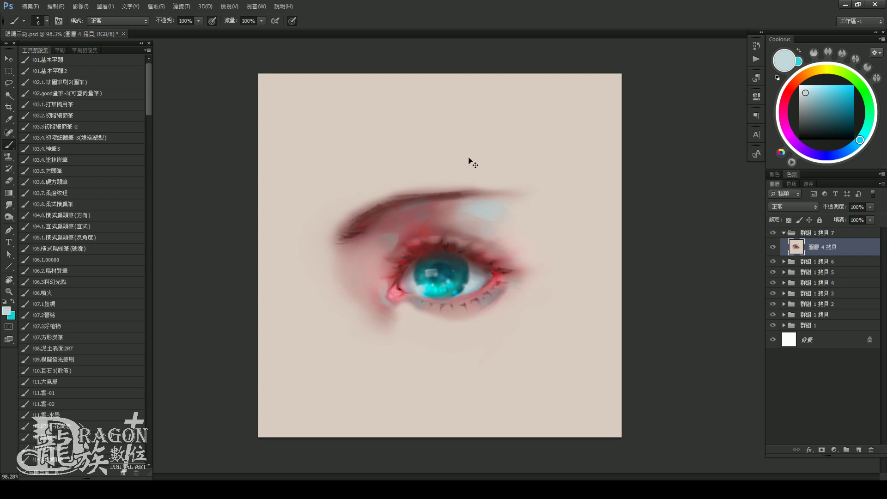
Create a new layer in Overlay (覆蓋) blending mode
key(ctrl+shift+n)
click(601, 148)
click(573, 268)
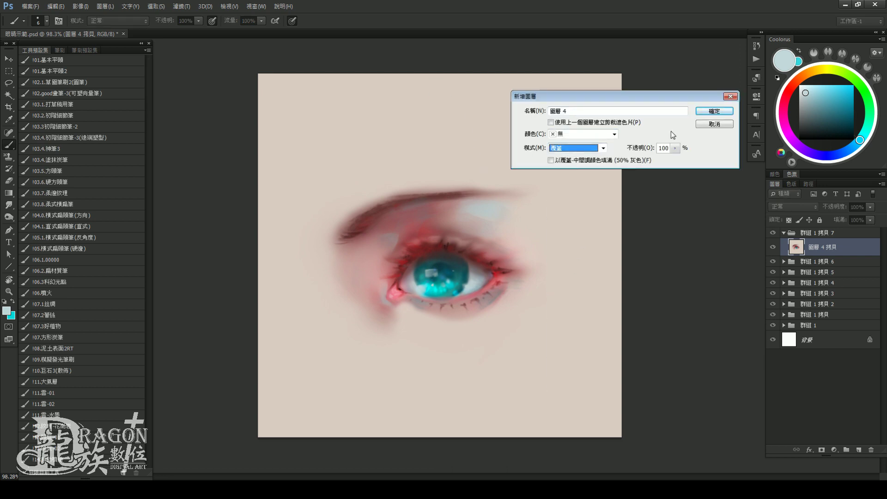
click(714, 111)
Brush light blue and teal overlay highlights over the iris
click(814, 92)
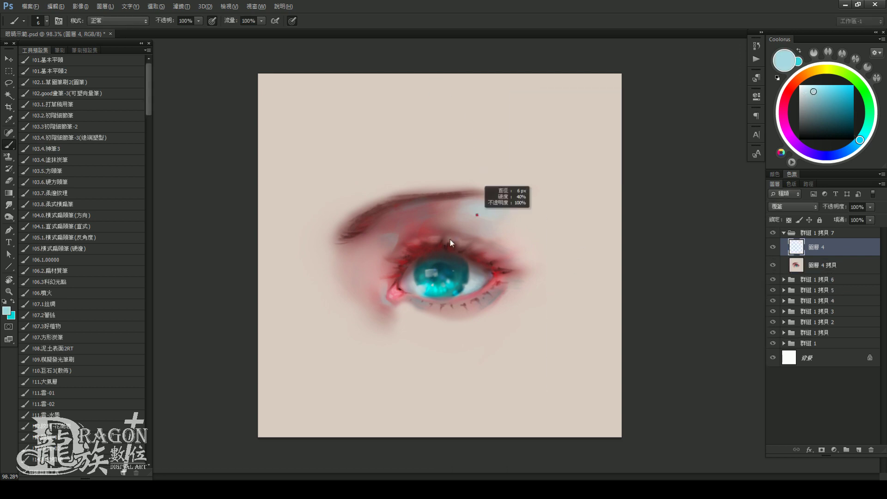
mouse_move(445, 284)
mouse_down()
mouse_move(451, 278)
mouse_move(430, 287)
mouse_move(456, 293)
mouse_up()
key(bracketright)
key(bracketright)
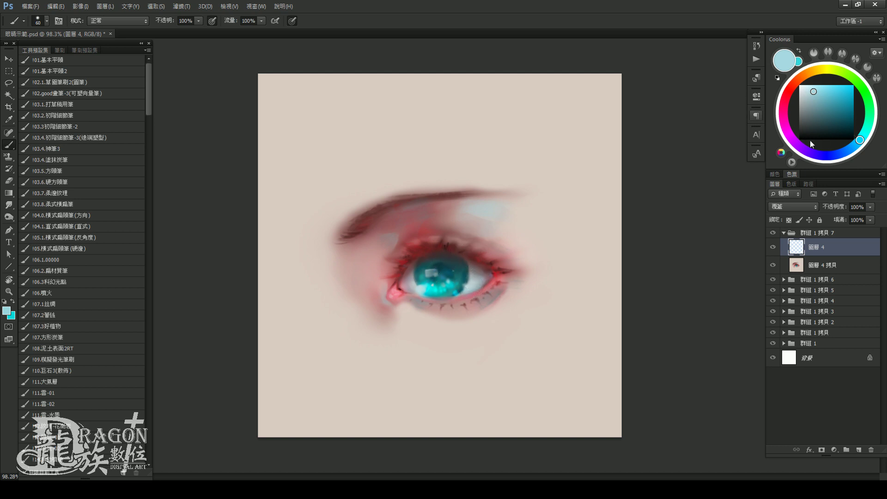
drag(822, 106, 823, 111)
key(bracketright)
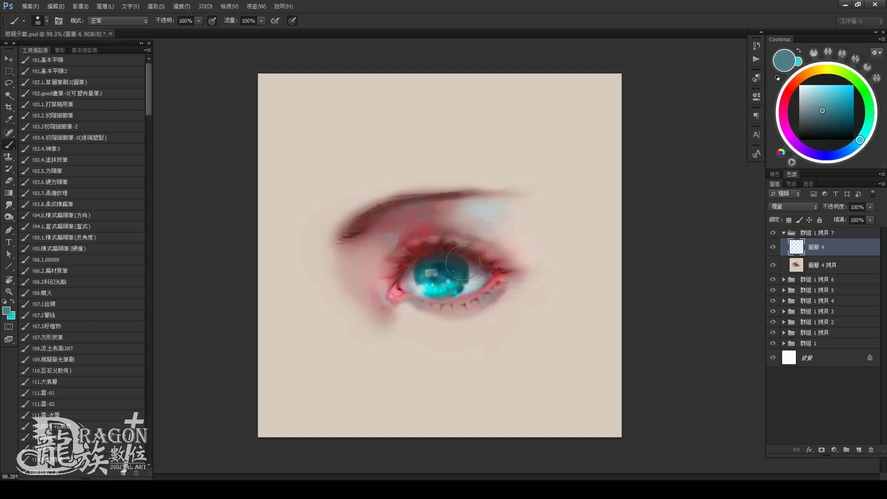
click(828, 105)
Merge the Overlay layer down into the eye layer 圖層 4 拷貝
key(bracketright)
scroll(494, 231, down, 2)
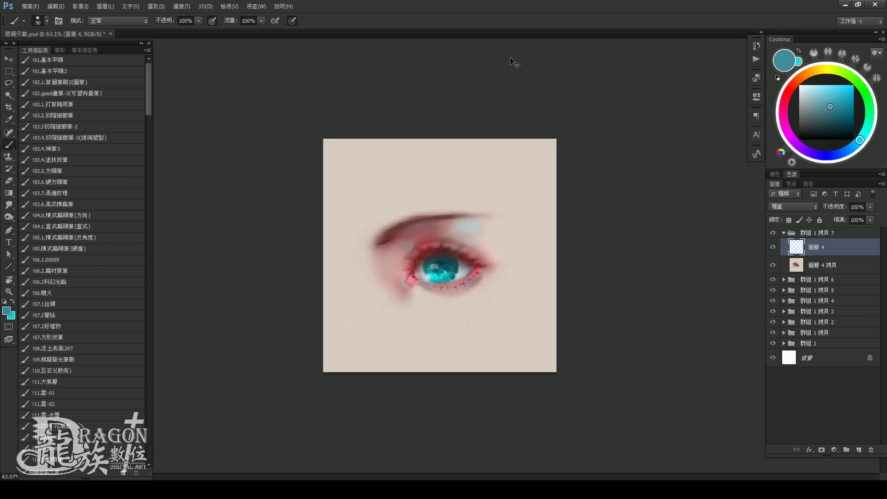
key(ctrl+e)
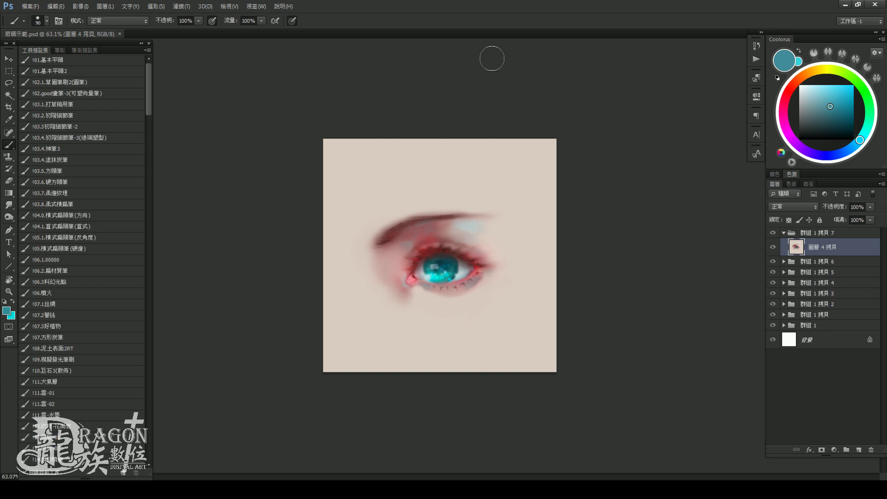
scroll(492, 240, up, 2)
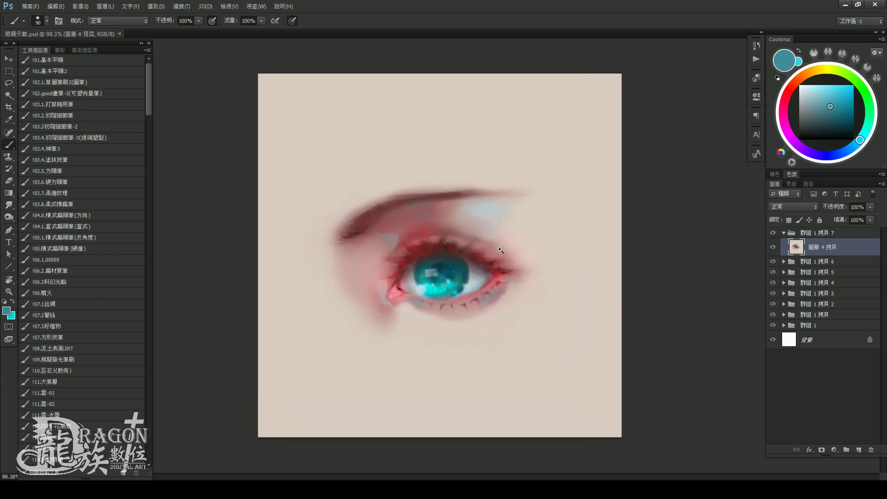
Use the 方頭筆 brush on a new layer with a pale cyan colour
click(69, 172)
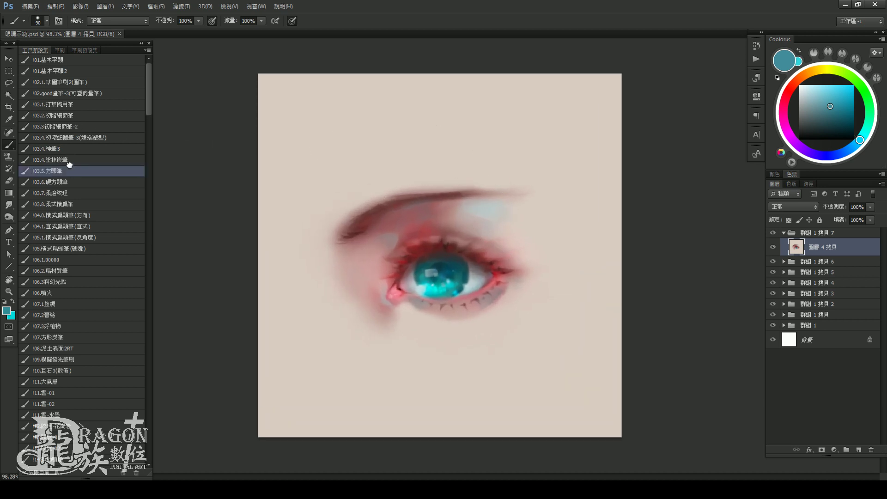
key(ctrl+shift+alt+n)
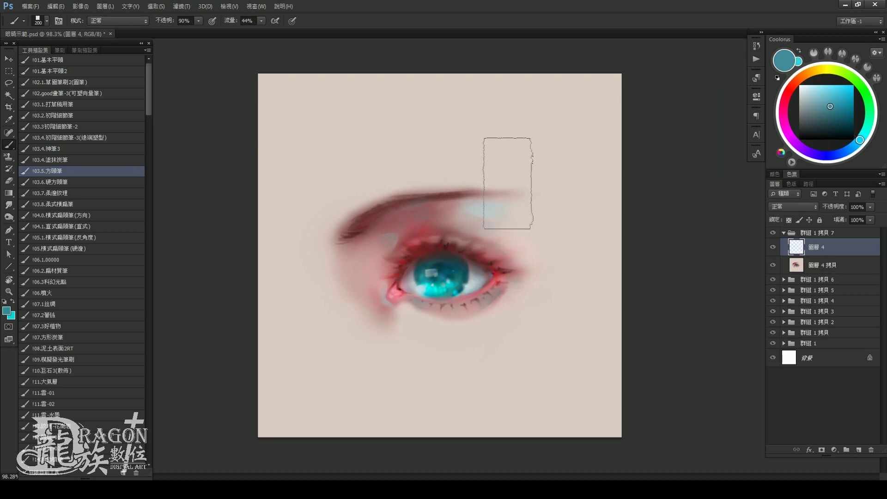
alt+click(416, 319)
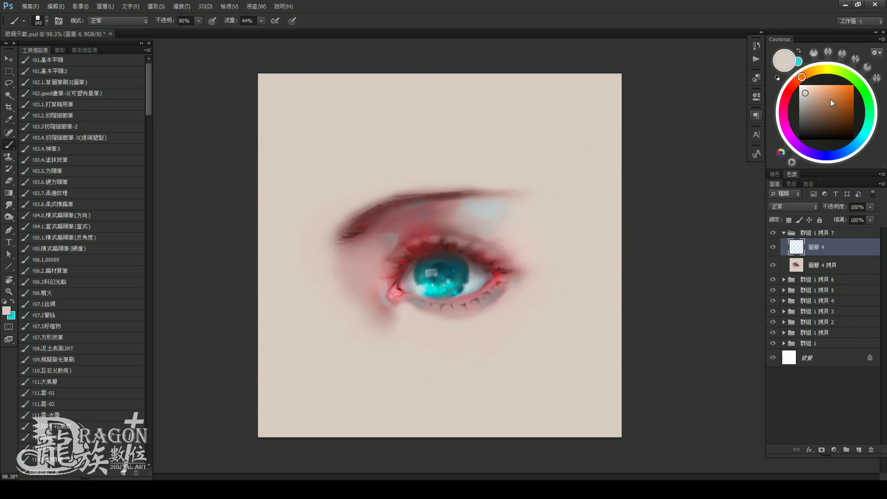
click(863, 133)
drag(807, 95, 810, 94)
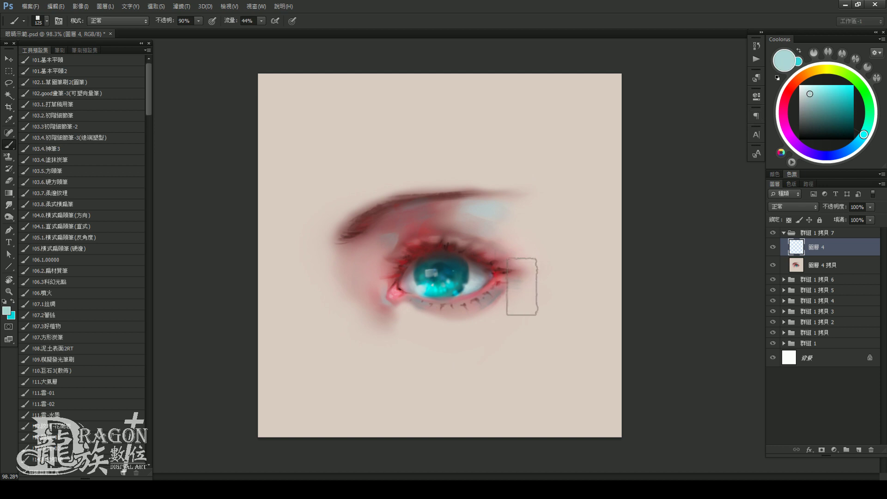
Paint pale cyan accent strokes beneath the eye's outer corner
key(bracketleft)
key(bracketleft)
key(bracketleft)
key(bracketleft)
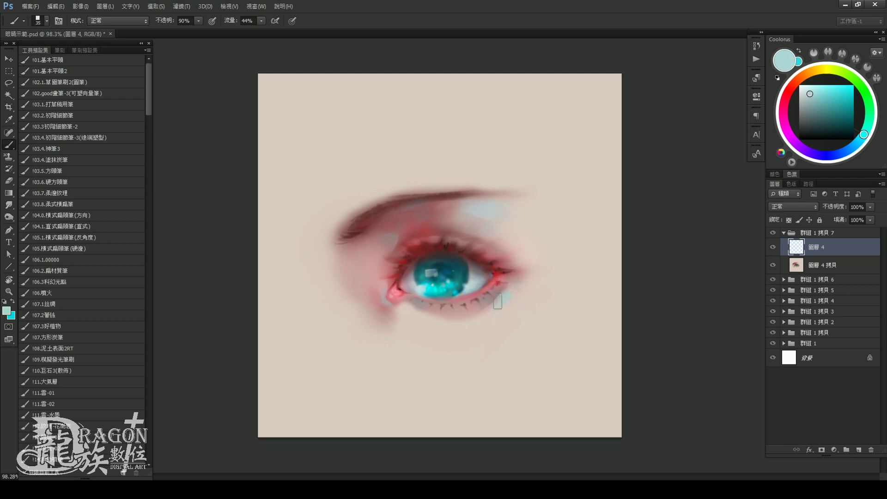
drag(507, 296, 489, 303)
key(bracketleft)
key(bracketright)
key(bracketright)
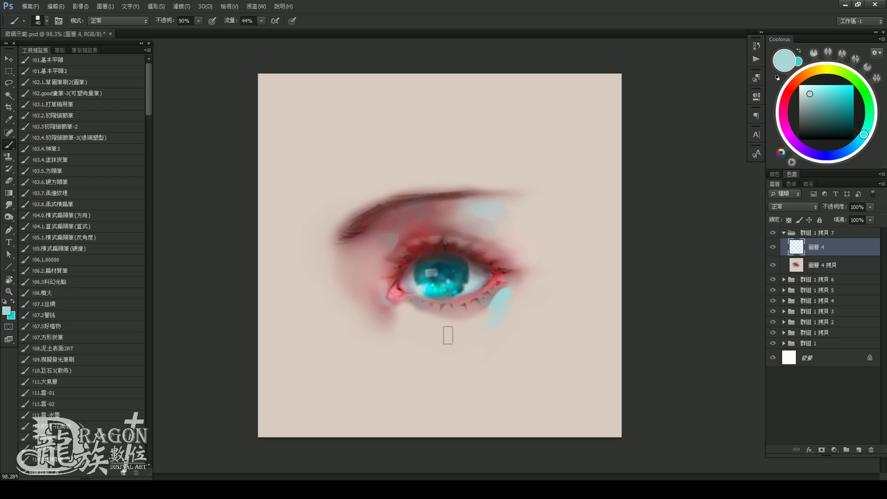
key(bracketleft)
key(bracketright)
key(bracketright)
key(bracketright)
Smudge the pale cyan patch under the lower lid into a soft band, then return to the Brush
key(r)
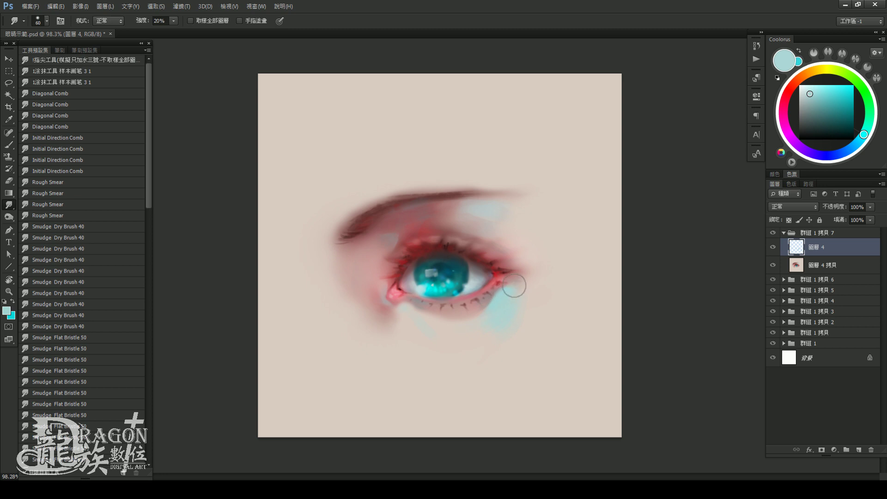
key(bracketright)
key(bracketright)
key(bracketright)
key(bracketright)
key(bracketright)
key(bracketright)
mouse_move(512, 323)
mouse_down()
mouse_move(451, 341)
mouse_move(511, 303)
mouse_move(491, 326)
mouse_move(470, 315)
mouse_up()
key(b)
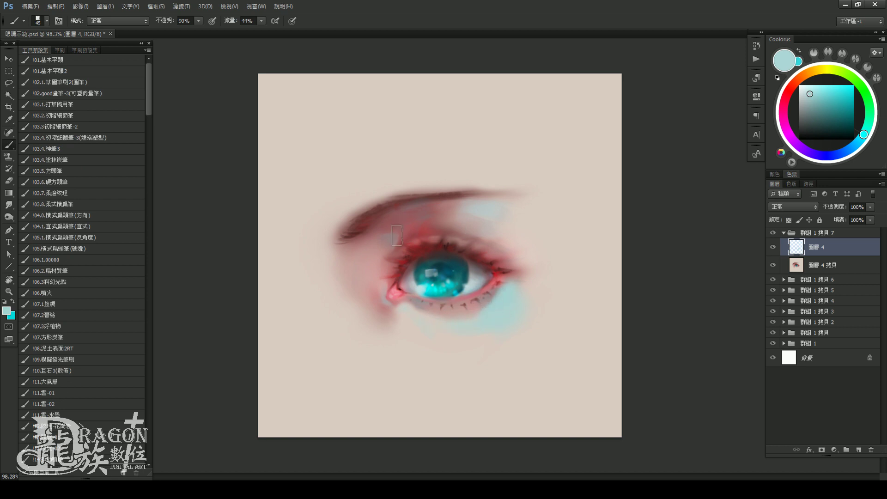
Sample a light grey-blue from the painting, darken it slightly, and use a smaller brush at the inner corner
alt+click(408, 221)
drag(825, 108, 832, 103)
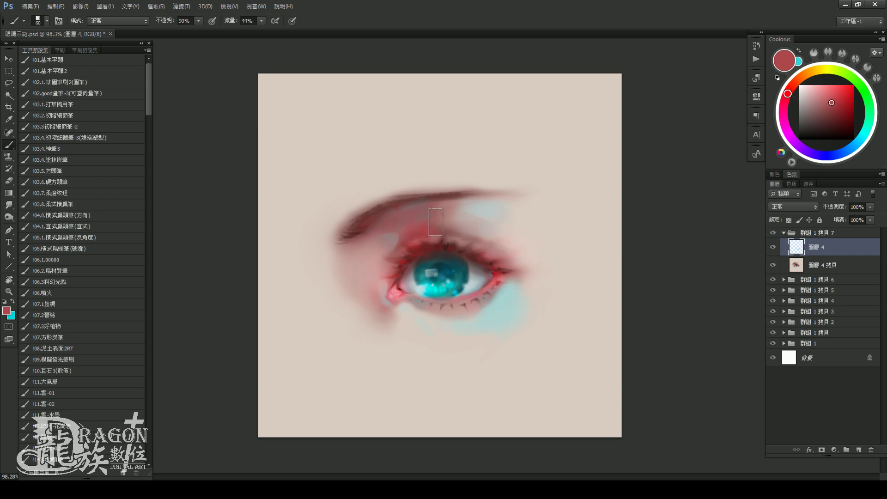
alt+right_click(417, 216)
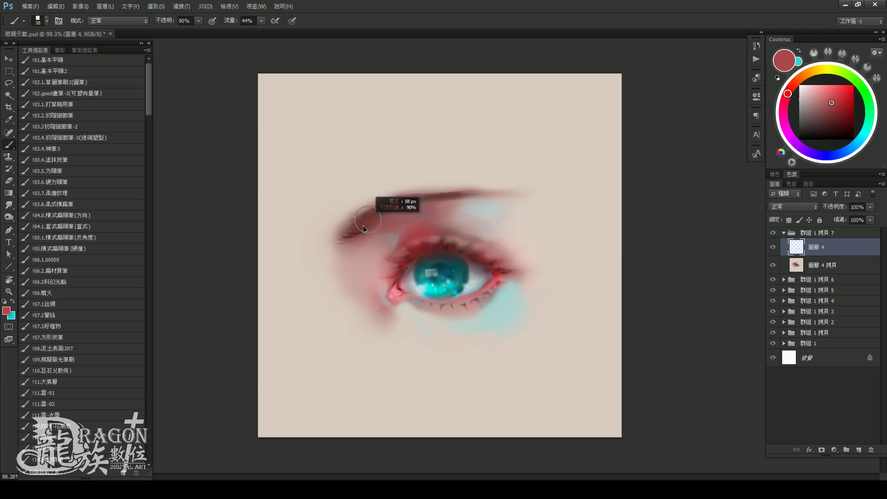
alt+click(486, 214)
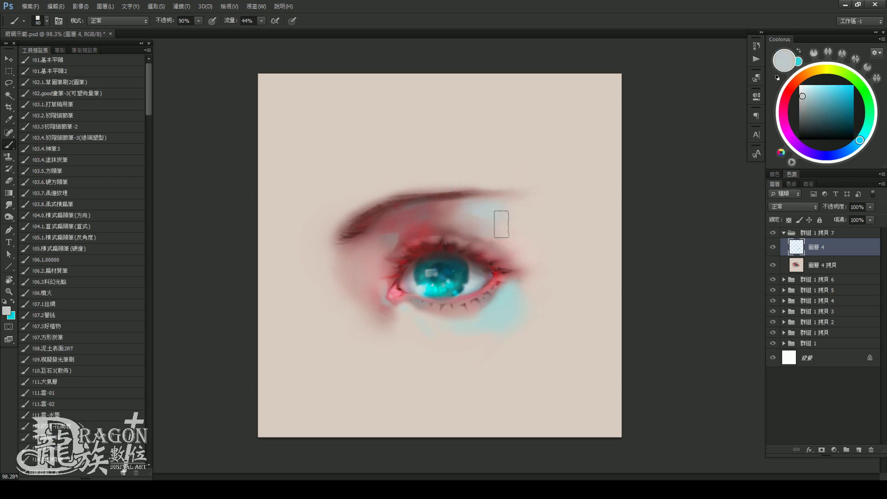
scroll(391, 298, up, 1)
alt+click(388, 300)
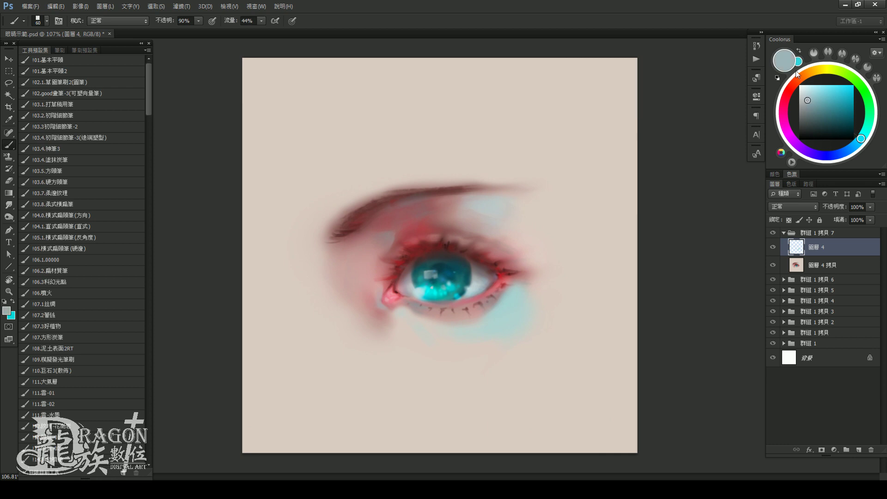
key(bracketleft)
key(bracketleft)
key(bracketleft)
Switch the paint colour to a neutral pale grey and zoom out to view the painting
alt+click(384, 305)
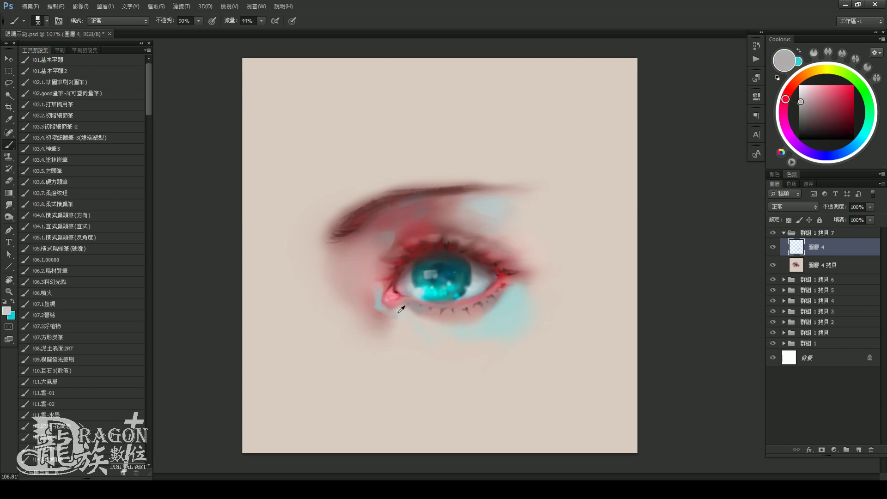
alt+click(391, 312)
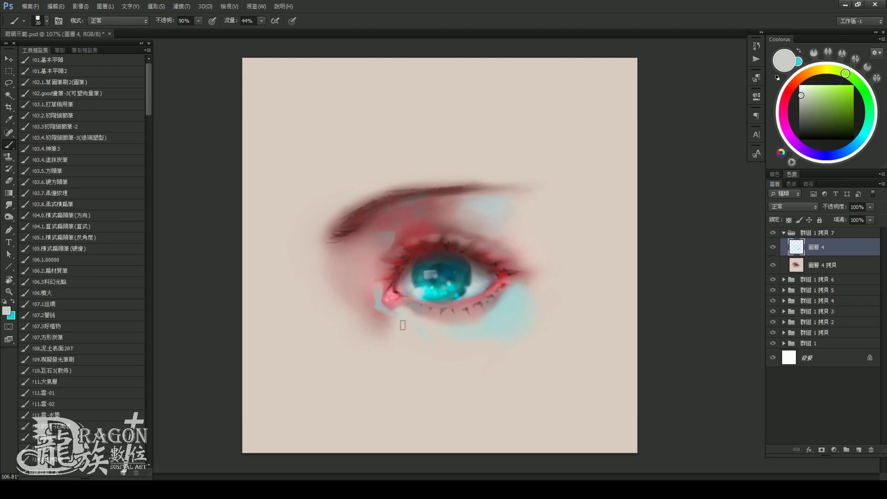
key(bracketright)
key(ctrl+minus)
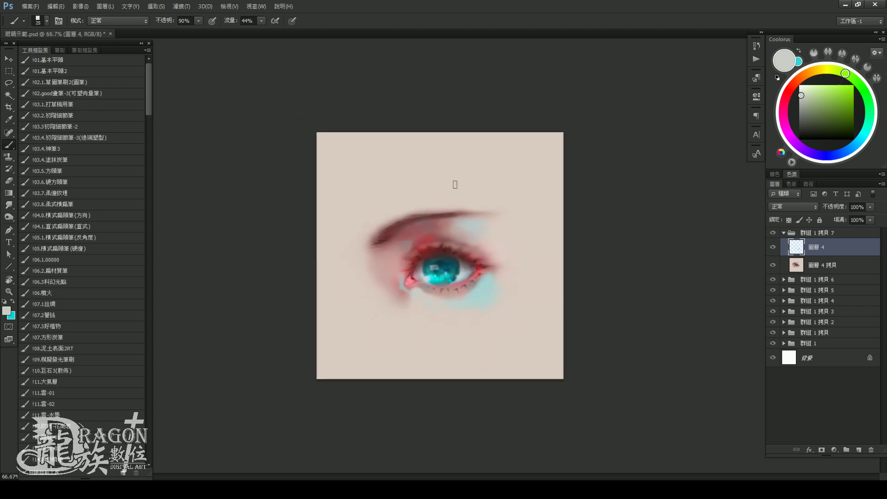
Sample the dark red at the inner corner and choose a small fine-detail brush
click(409, 227)
alt+click(394, 277)
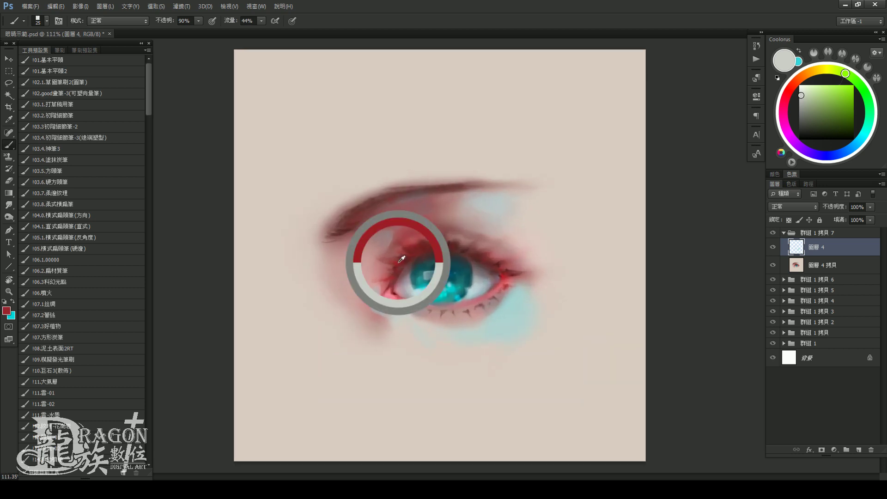
click(847, 103)
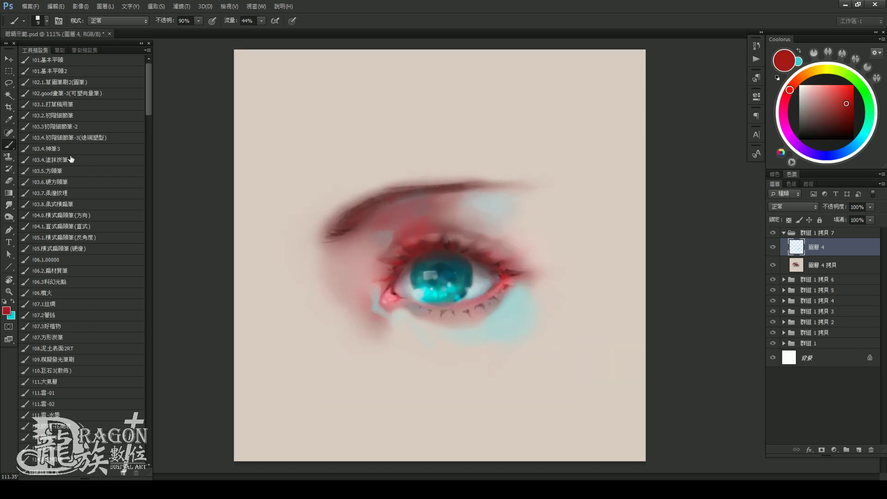
click(70, 148)
key(bracketleft)
scroll(557, 223, down, 5)
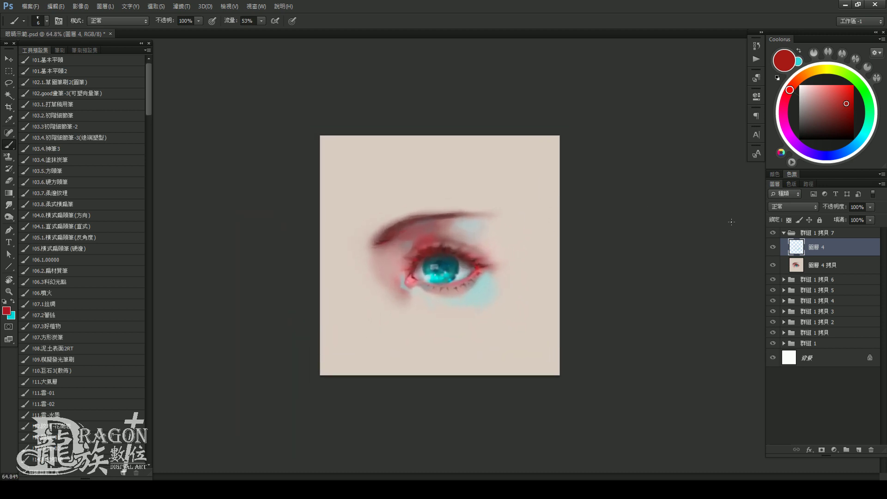
Merge the accent layer into 圖層 4 拷貝 and warp the upper eyelid in Liquify
key(ctrl+e)
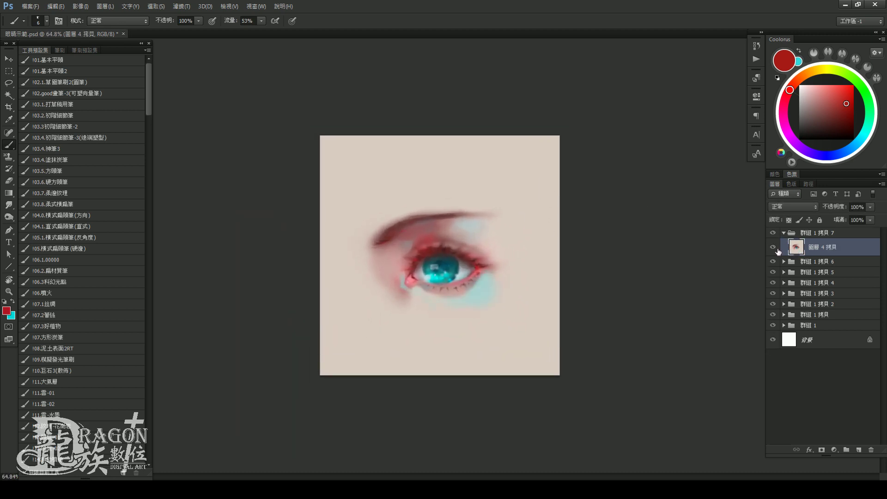
key(ctrl+shift+x)
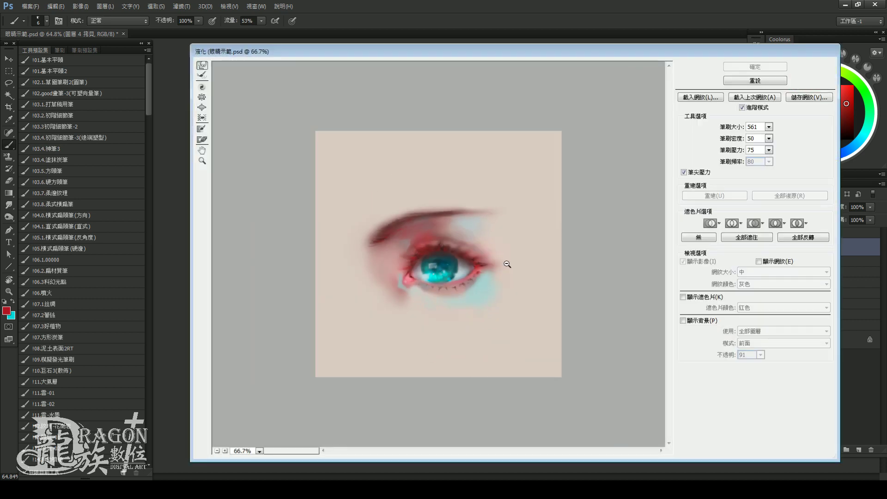
key(bracketleft)
key(bracketleft)
key(bracketleft)
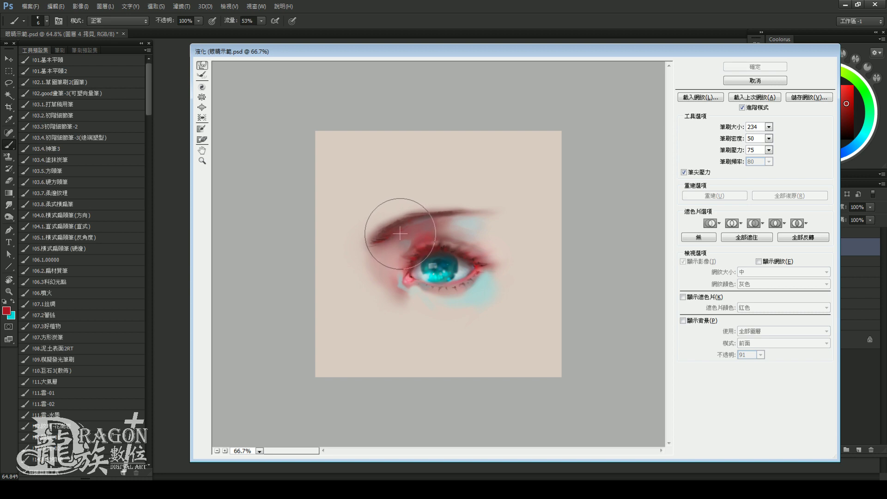
drag(396, 221, 419, 216)
Push the eye's inner corner near the iris with Forward Warp and apply Liquify
key(bracketleft)
key(bracketleft)
key(bracketleft)
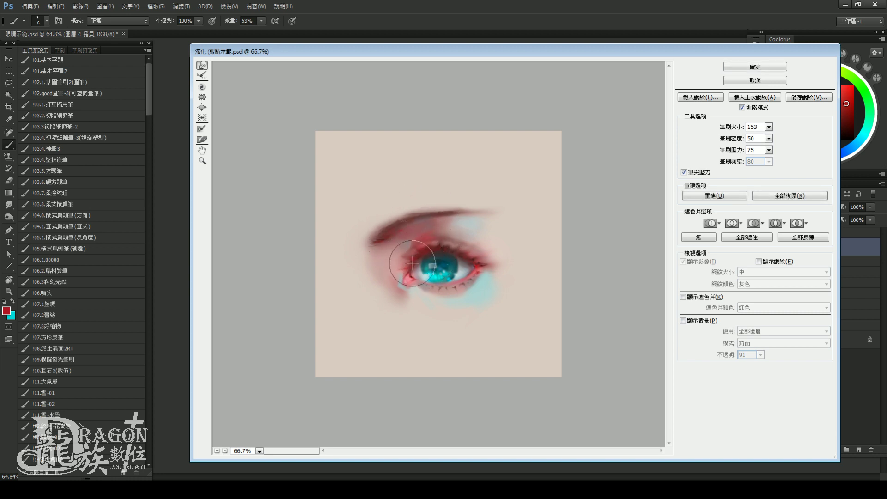
drag(415, 253, 410, 293)
key(bracketright)
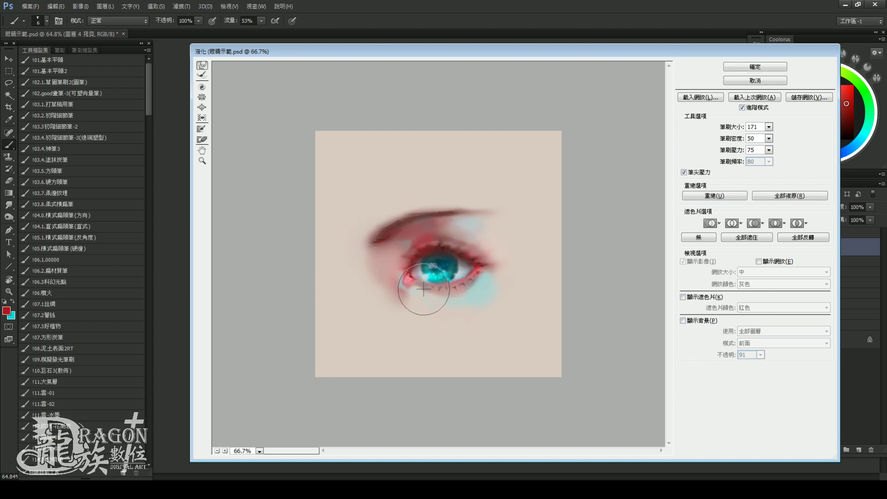
key(bracketright)
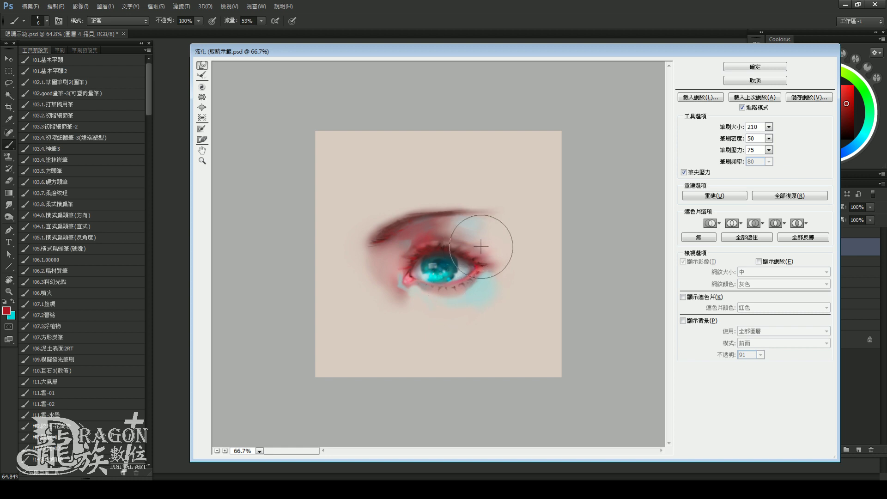
key(bracketright)
key(bracketright)
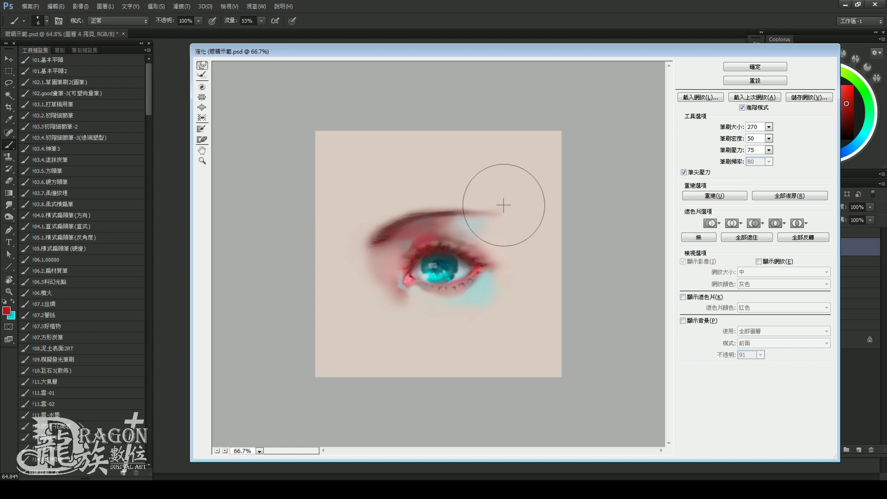
key(bracketleft)
key(bracketleft)
key(bracketleft)
key(bracketleft)
key(bracketleft)
key(bracketleft)
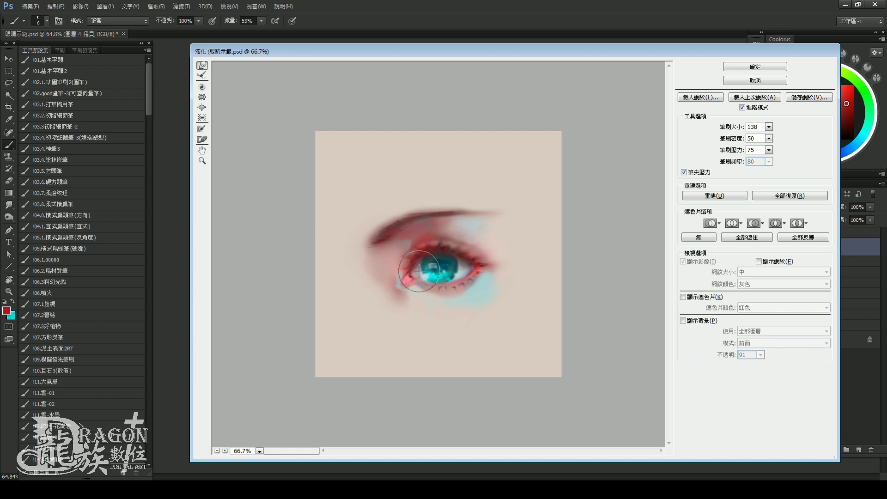
key(bracketleft)
key(bracketleft)
key(bracketleft)
click(730, 67)
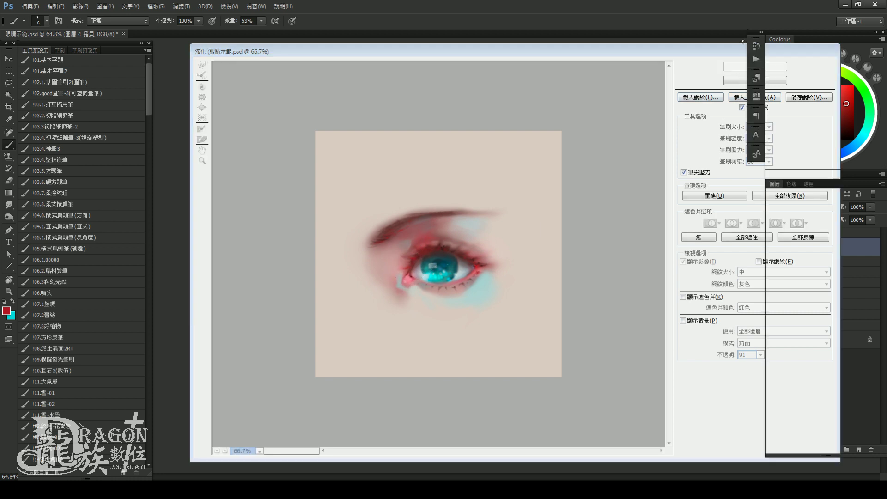
Smudge the lower eye edges with a small Smudge brush, then return to the Brush
key(ctrl+plus)
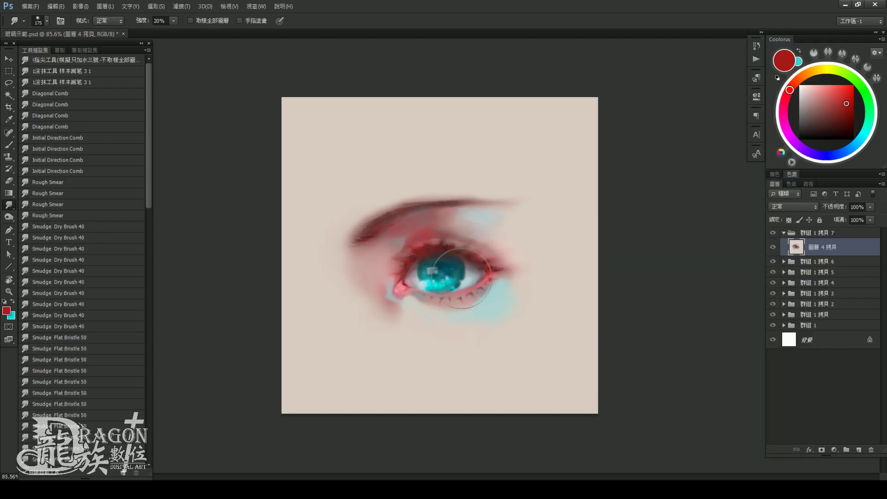
key(r)
key(bracketleft)
key(bracketleft)
key(bracketleft)
key(bracketleft)
key(bracketleft)
key(bracketleft)
key(b)
scroll(428, 362, down, 2)
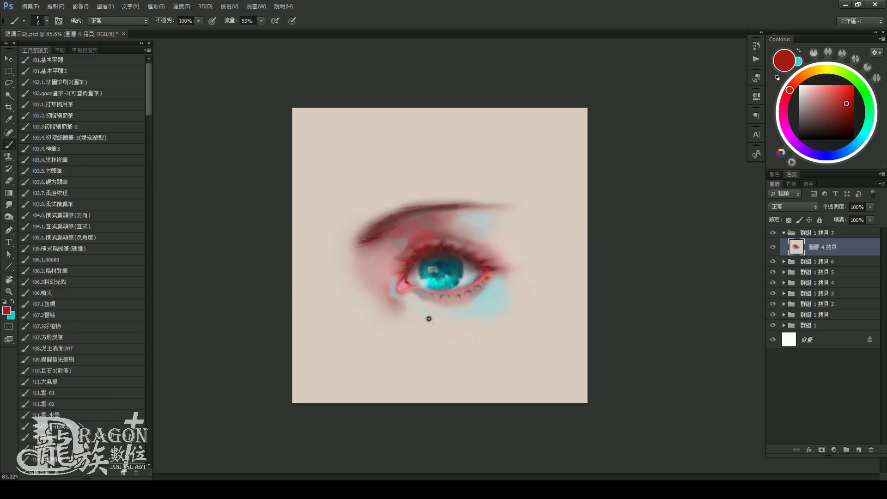
Add new layer 圖層 4 with the 03.4.神筆3 brush and a lightened sampled red
key(ctrl+shift+n)
key(Return)
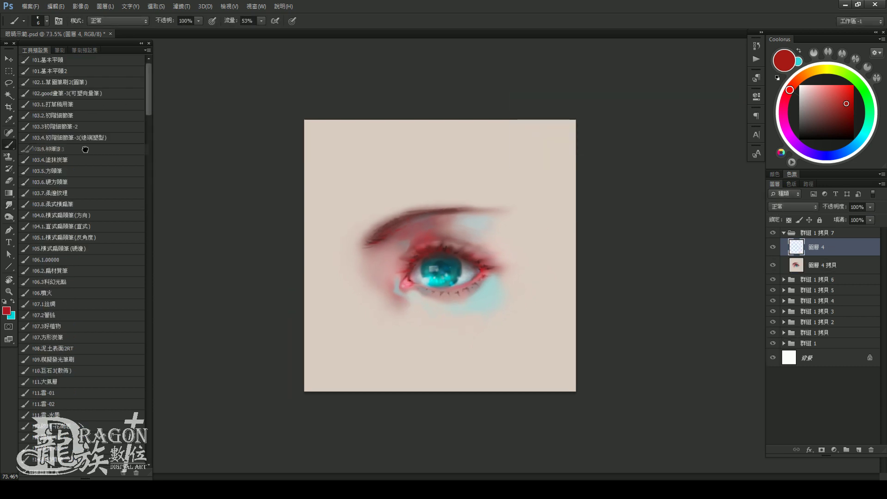
click(70, 149)
scroll(460, 218, up, 2)
scroll(460, 218, up, 1)
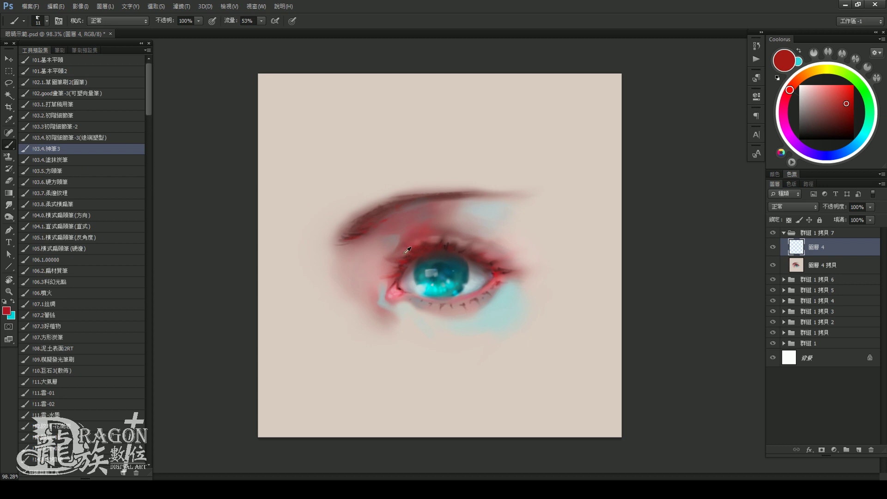
alt+click(408, 257)
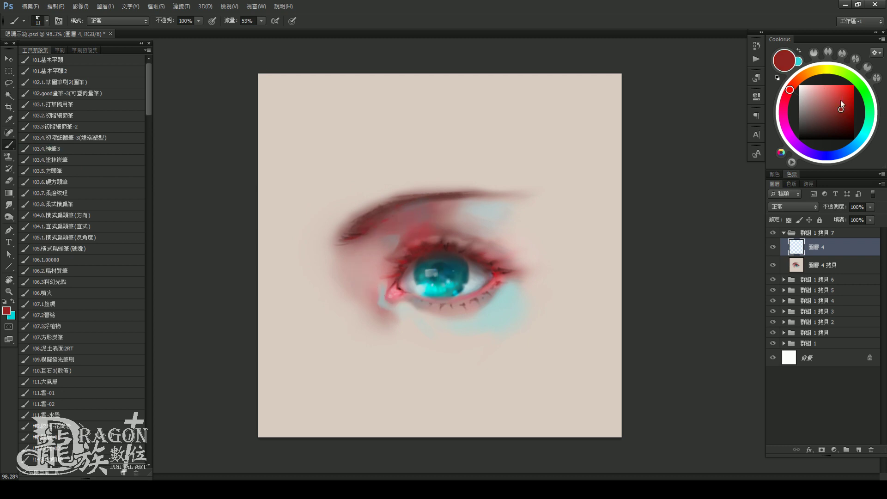
drag(841, 99, 837, 94)
key(bracketleft)
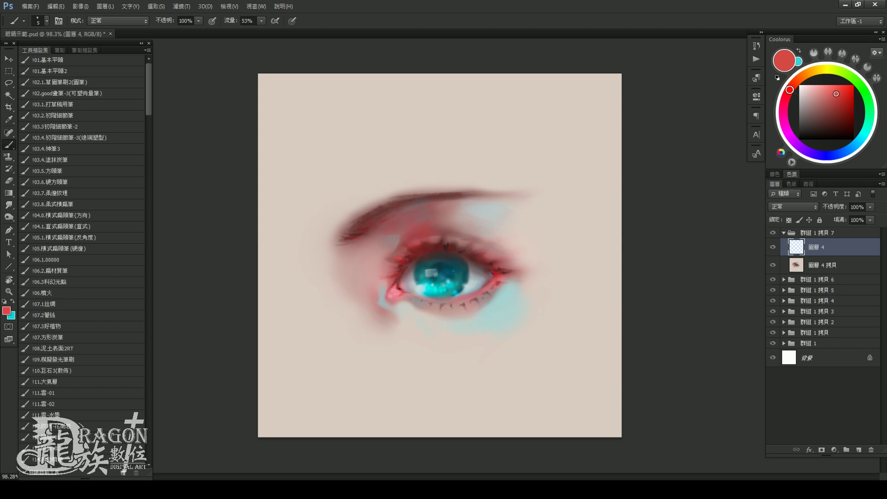
Switch the paint colour to a bluer grey-blue and fine-tune the brush size
key(x)
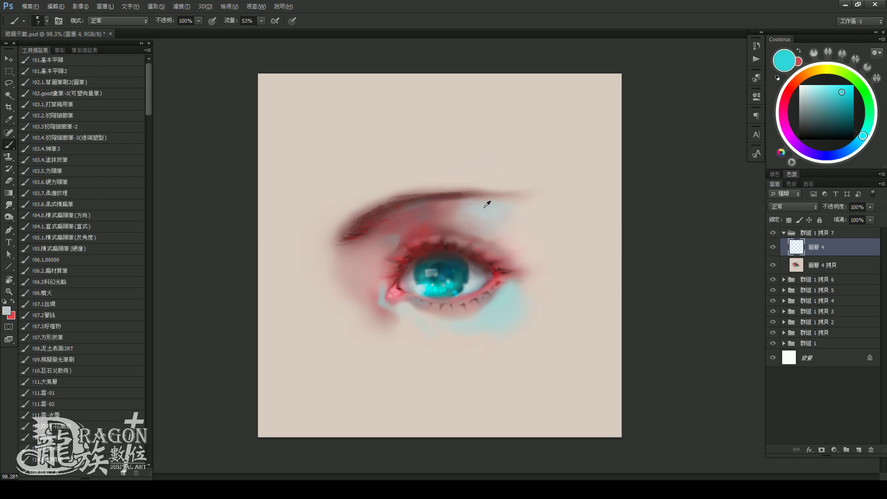
alt+click(486, 204)
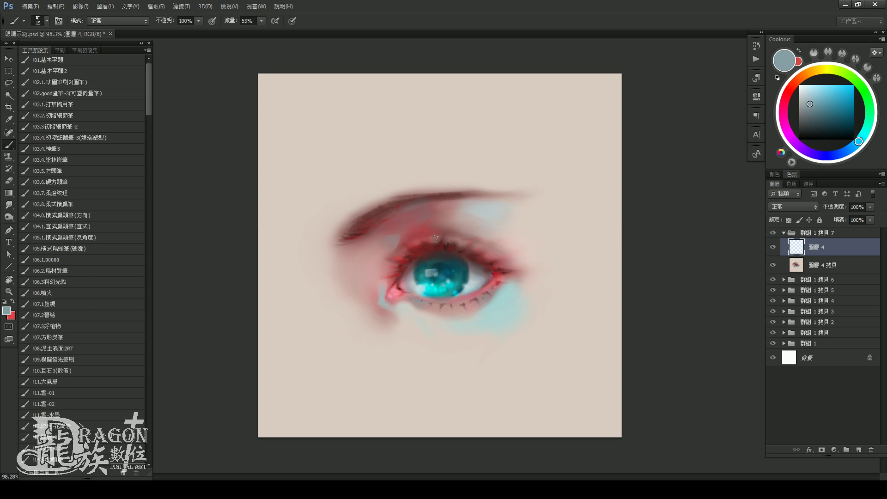
key(bracketright)
click(818, 106)
key(bracketleft)
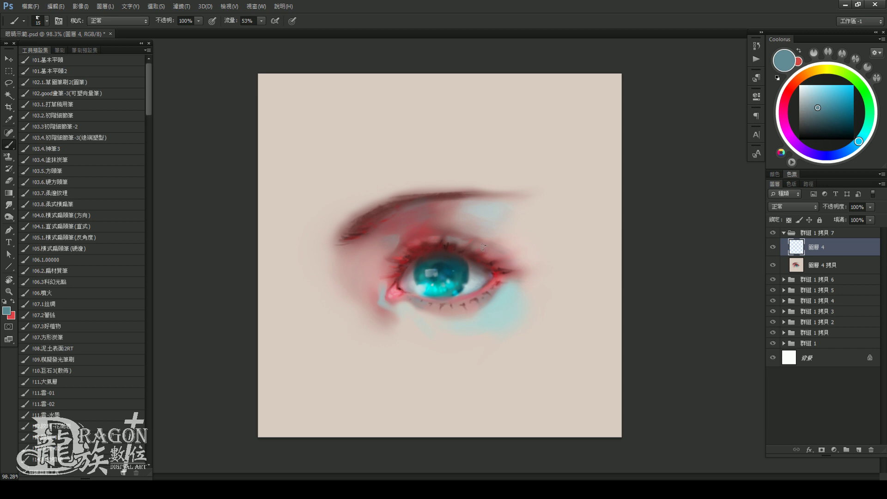
Swap back to red, darken it for lash and lid lines, and resize the brush
key(x)
key(bracketleft)
key(bracketleft)
key(bracketleft)
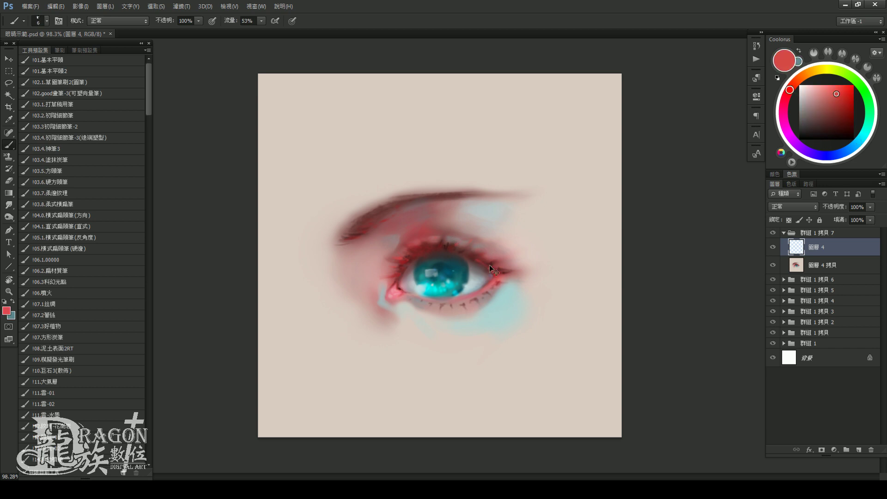
click(838, 101)
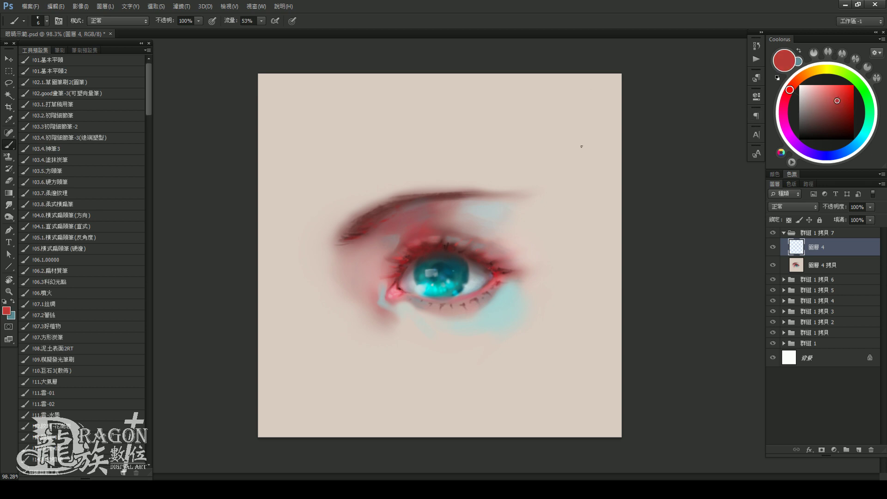
key(bracketright)
key(bracketright)
key(bracketright)
scroll(522, 279, up, 2)
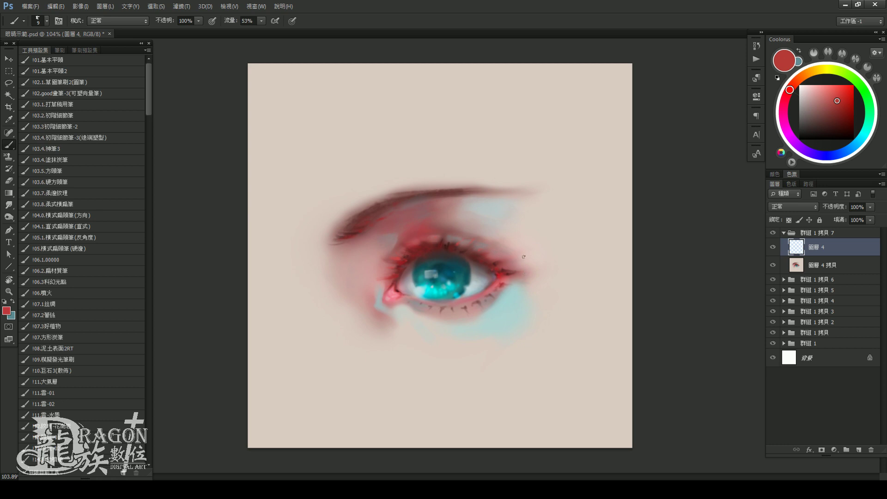
alt+click(499, 263)
alt+click(495, 262)
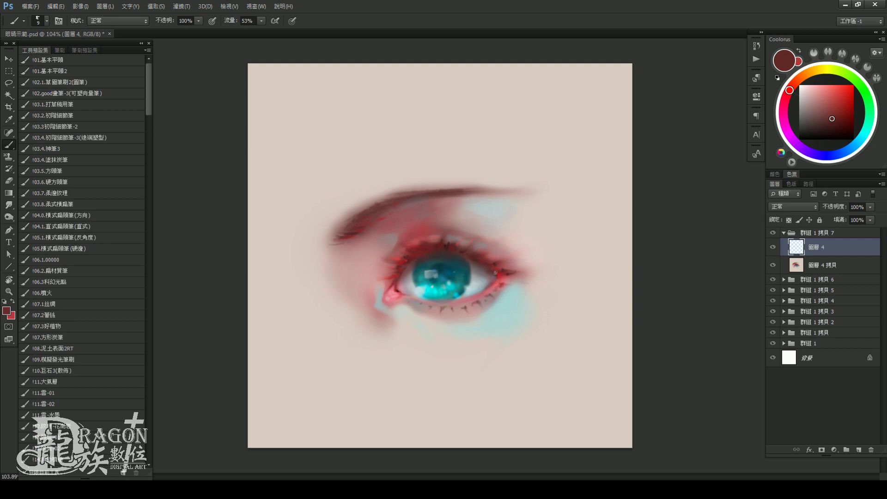
alt+click(495, 271)
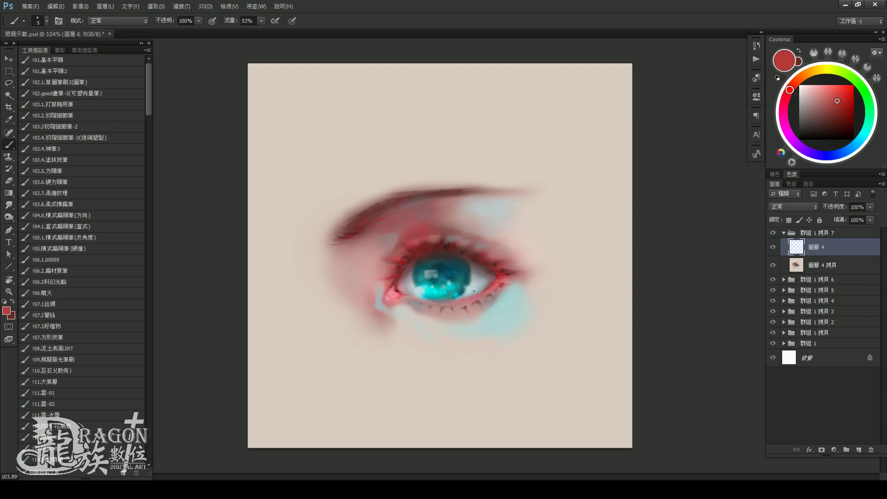
Sample the pale blue from the painting and enlarge the brush one step
scroll(476, 292, down, 1)
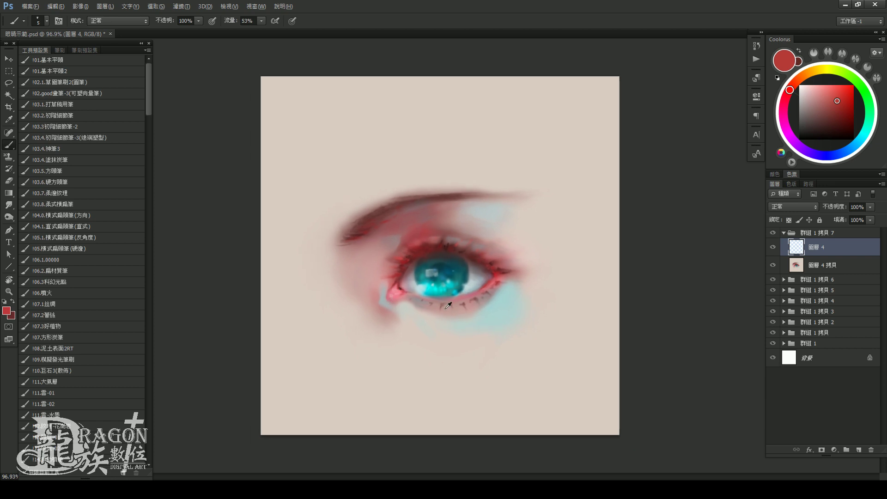
alt+click(492, 305)
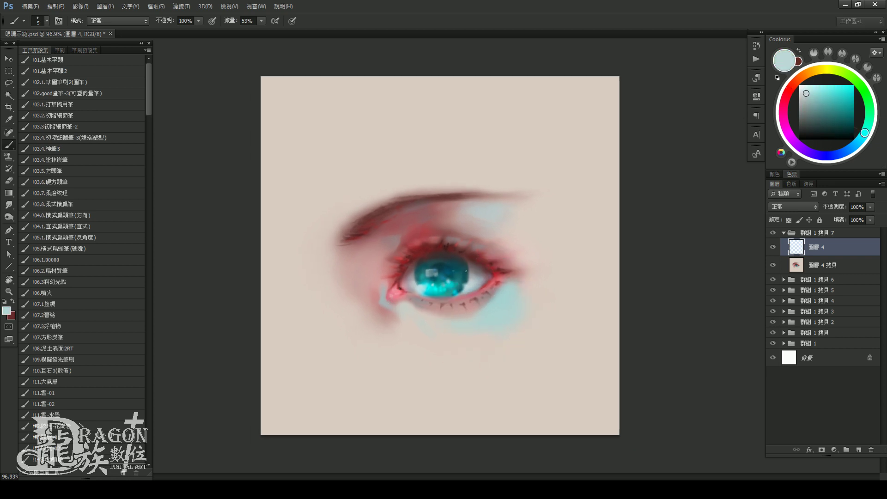
scroll(444, 291, up, 1)
key(bracketright)
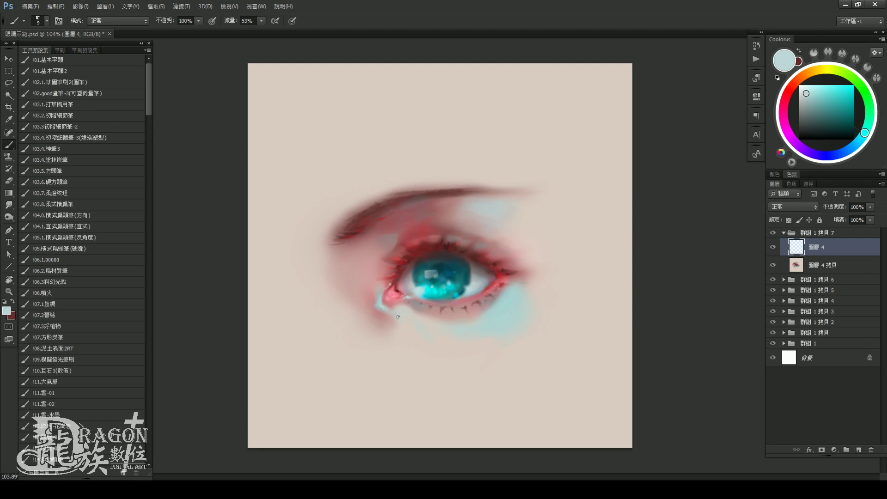
Sample light blue and paint it softly below the eye's inner corner with a larger brush
key(x)
alt+click(387, 307)
key(bracketright)
drag(386, 309, 401, 318)
Sample the eye's reds and adjust them in Coolorus to a deep, saturated red
alt+click(445, 241)
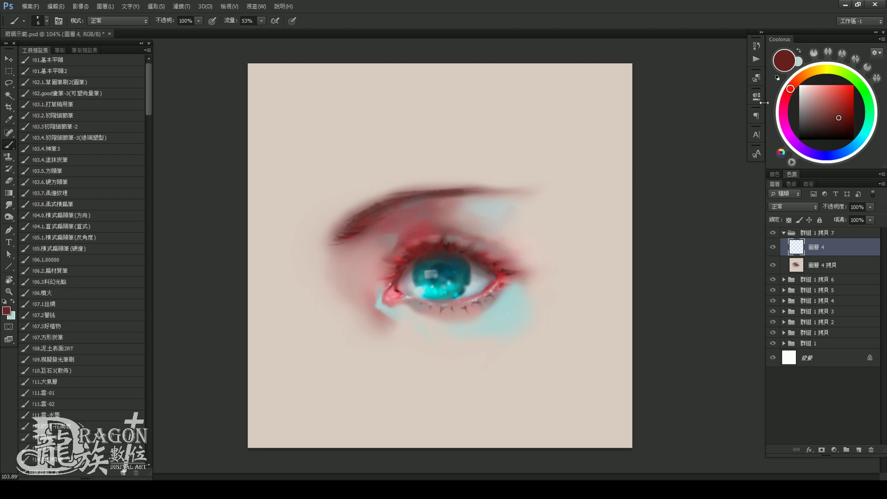
click(839, 120)
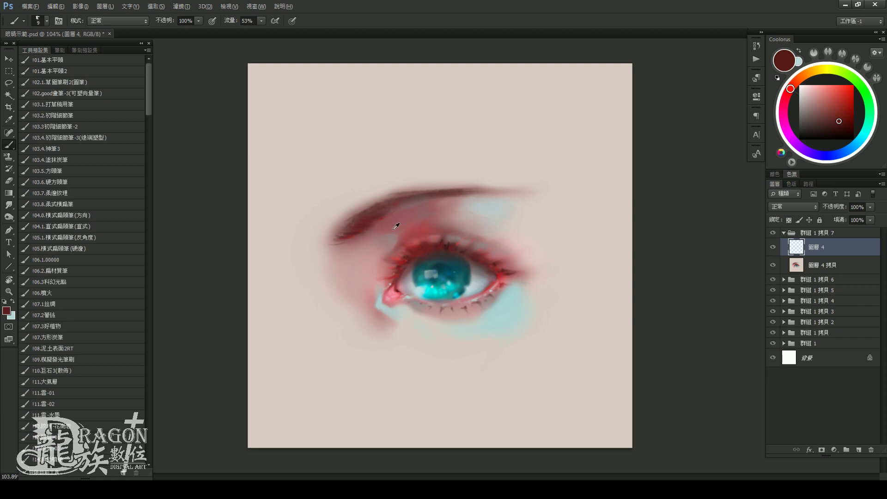
alt+click(394, 229)
click(839, 107)
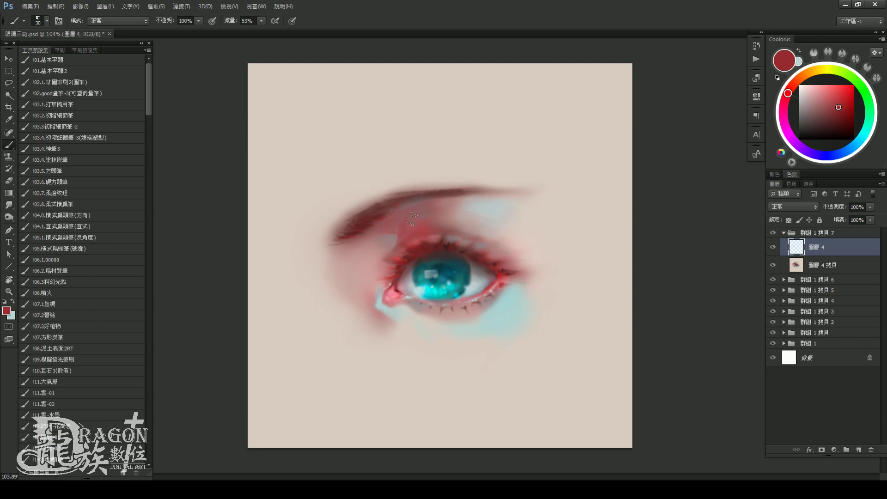
scroll(543, 273, down, 2)
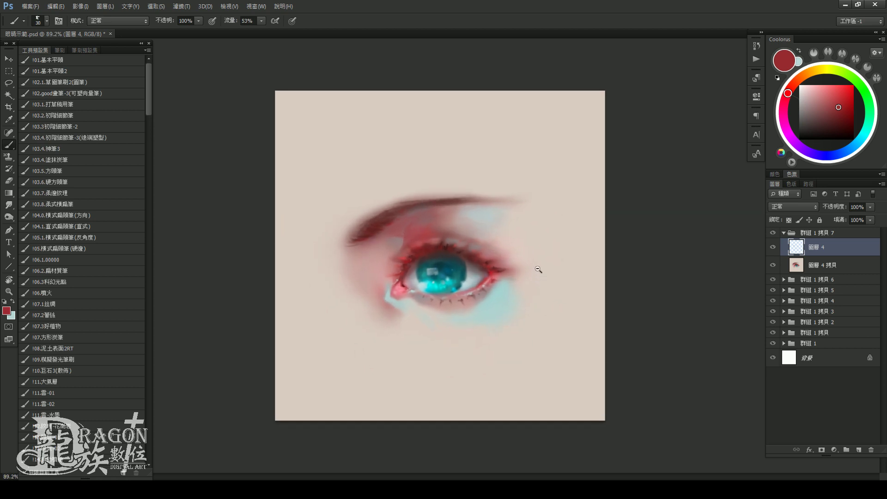
alt+click(384, 320)
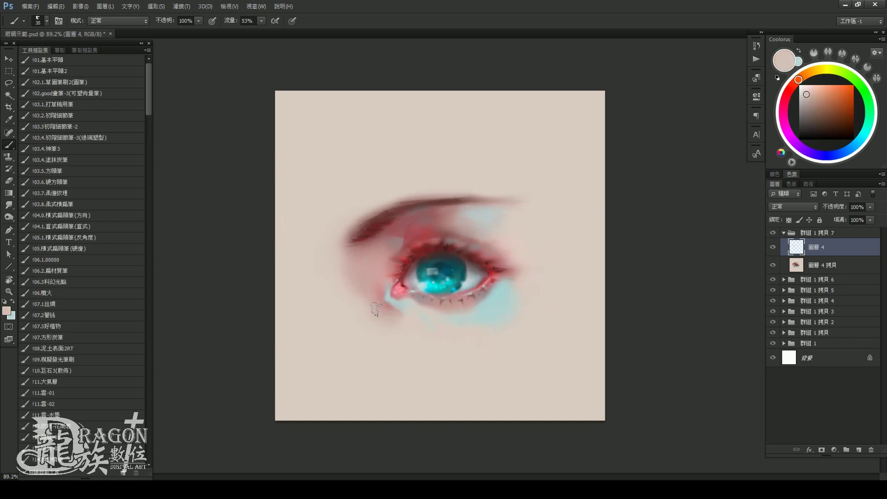
key(r)
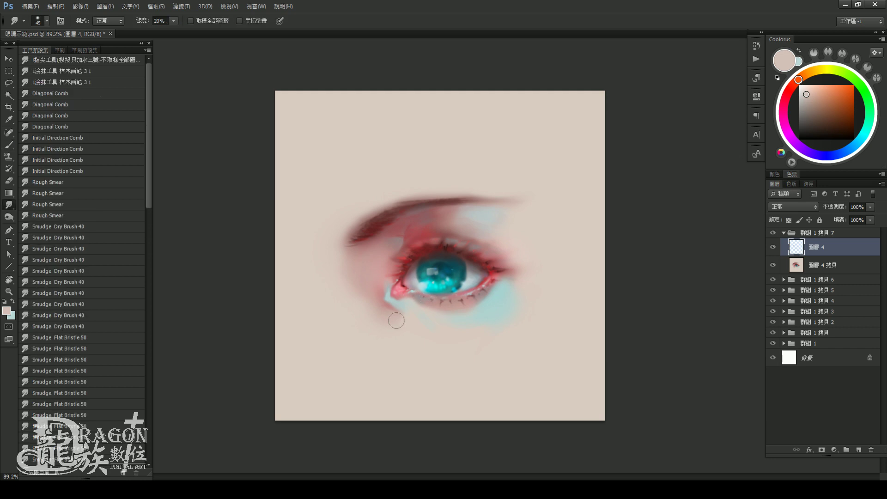
key(b)
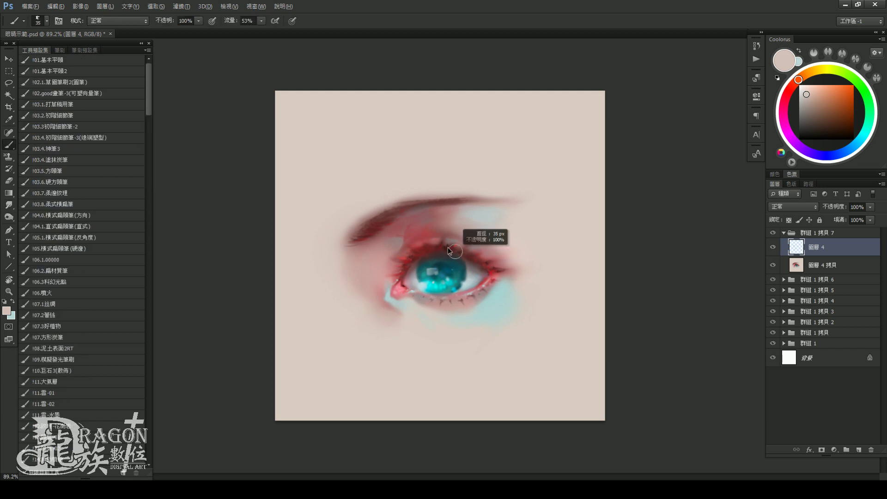
scroll(444, 229, up, 1)
key(x)
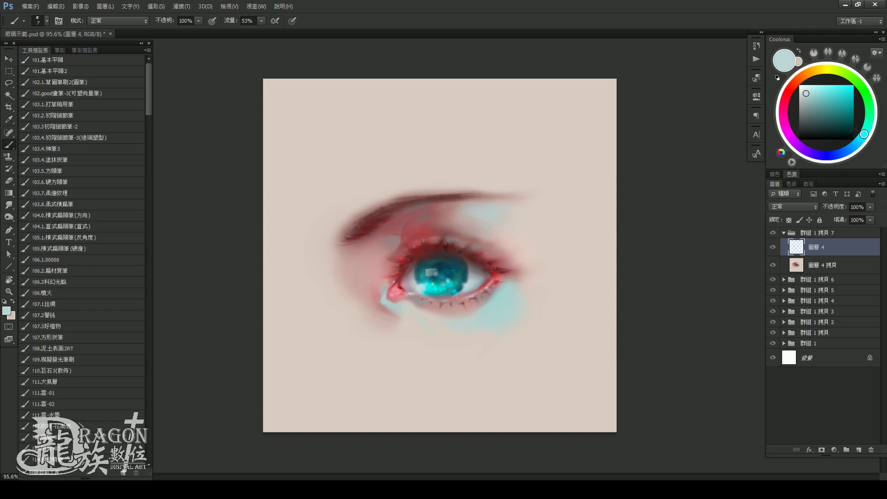
key(bracketleft)
scroll(480, 219, down, 2)
scroll(436, 253, up, 1)
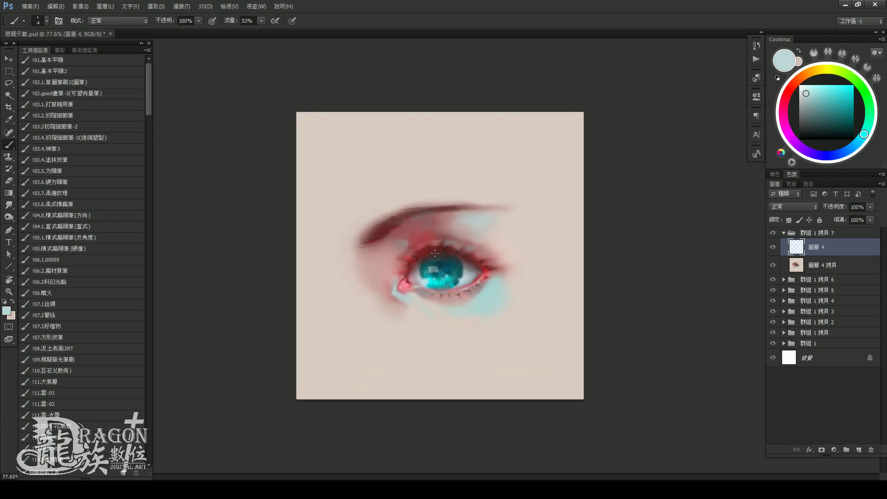
alt+click(423, 240)
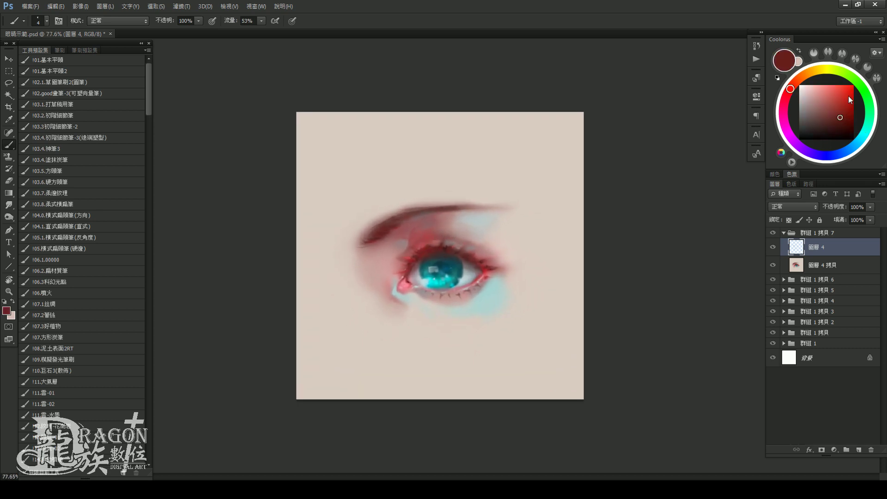
drag(849, 95, 836, 104)
Sample a greyish mauve, shift its hue toward cyan in Coolorus, and slightly enlarge the brush
scroll(457, 193, up, 1)
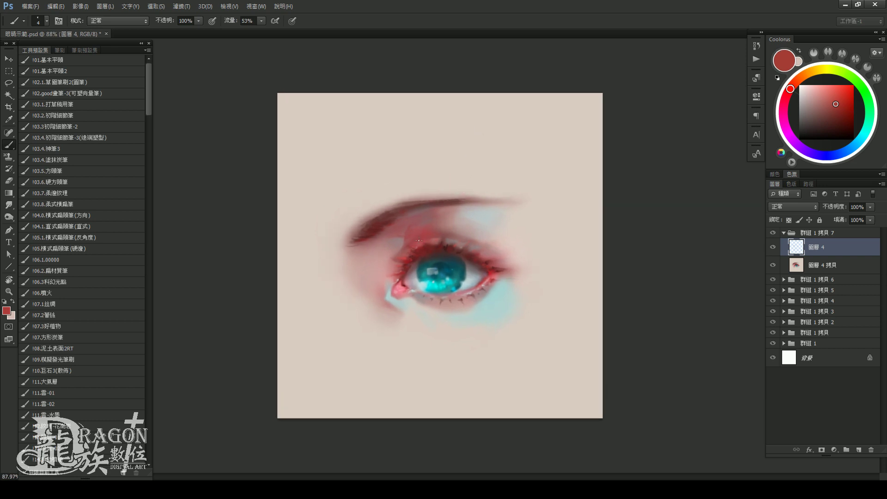
key(bracketright)
key(bracketright)
alt+click(490, 292)
click(863, 134)
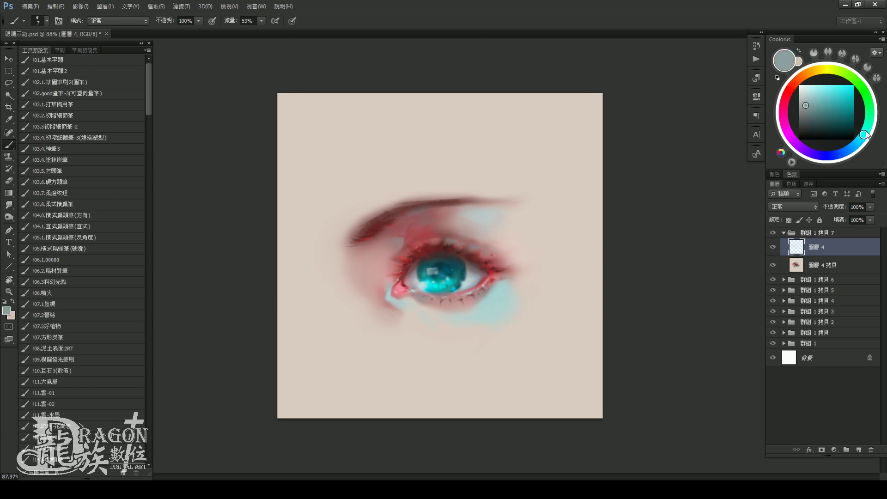
key(bracketright)
key(bracketright)
key(bracketleft)
Merge 圖層 4 down into 圖層 4 拷貝, then view the canvas at 100%
drag(525, 221, 523, 249)
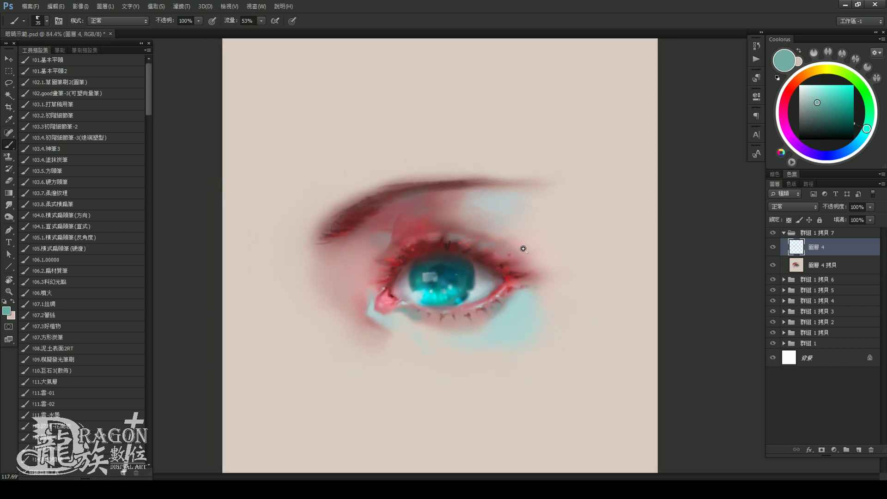
key(ctrl+e)
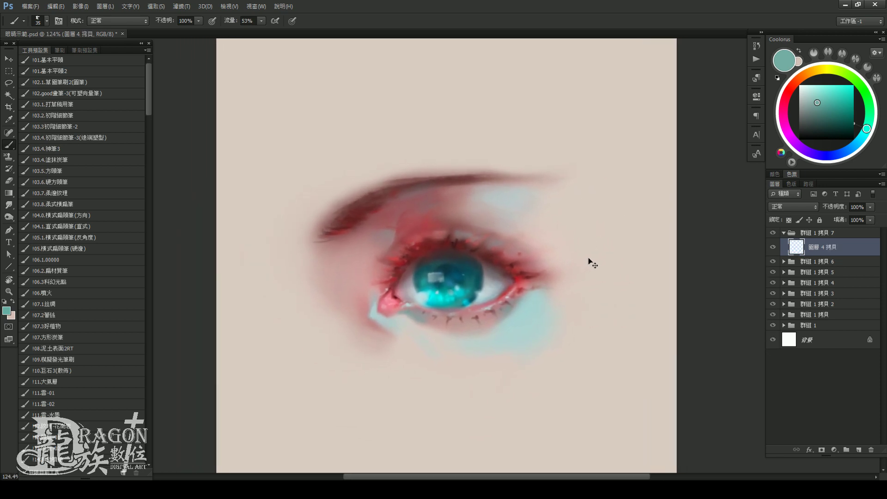
key(ctrl+1)
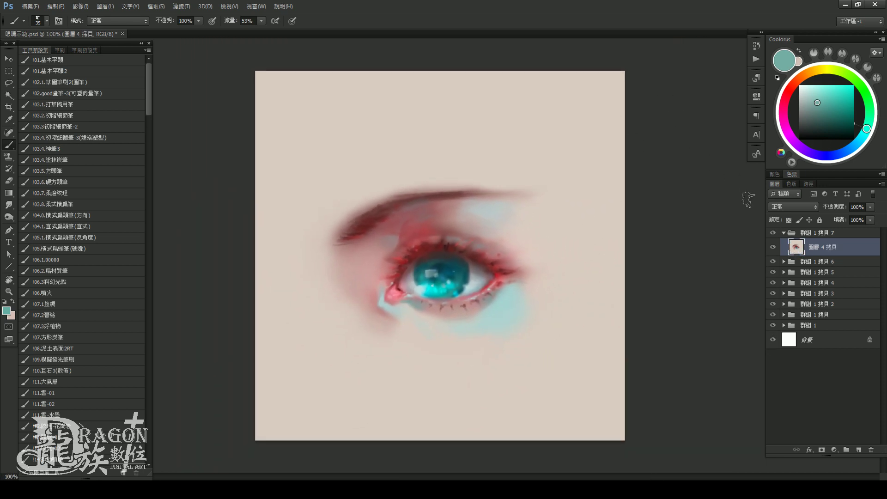